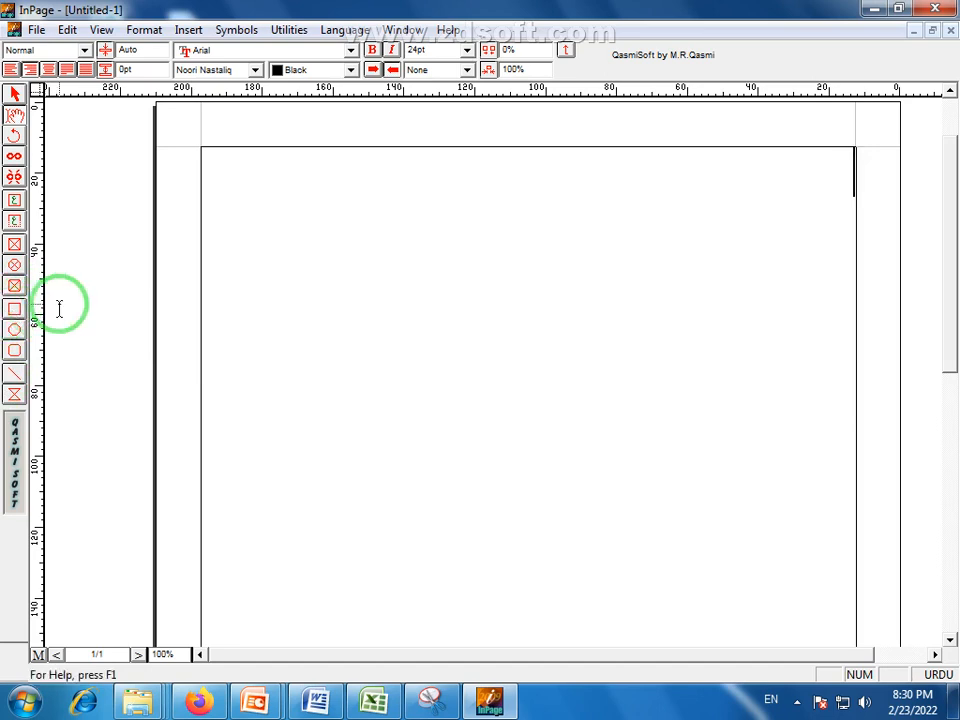
Draw a large rectangle about 113 by 66 mm in the upper half of the page.
click(14, 318)
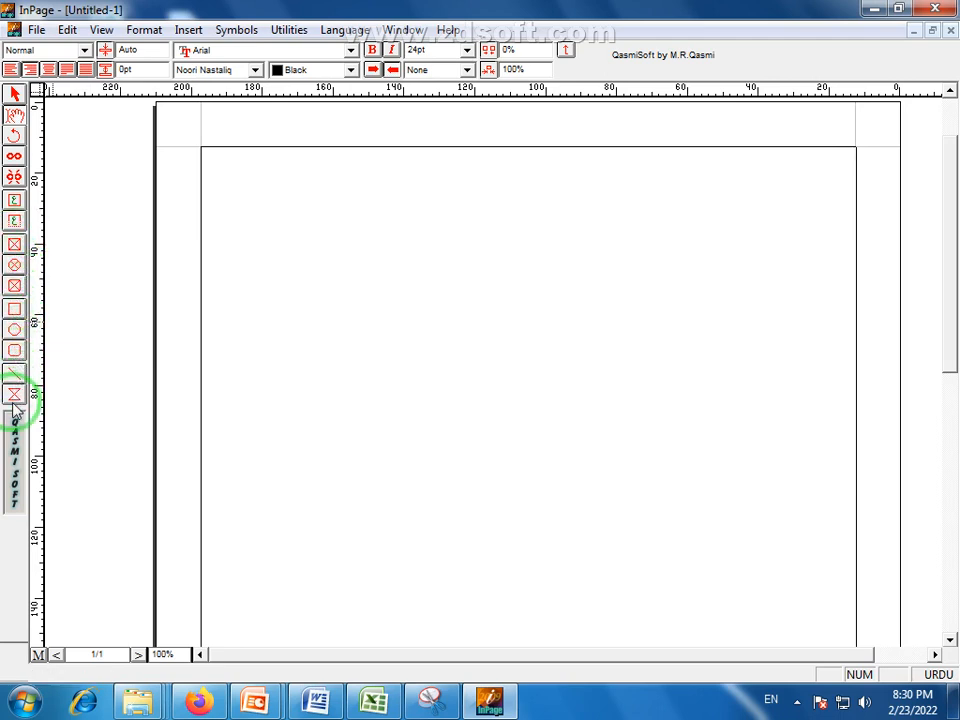
click(14, 311)
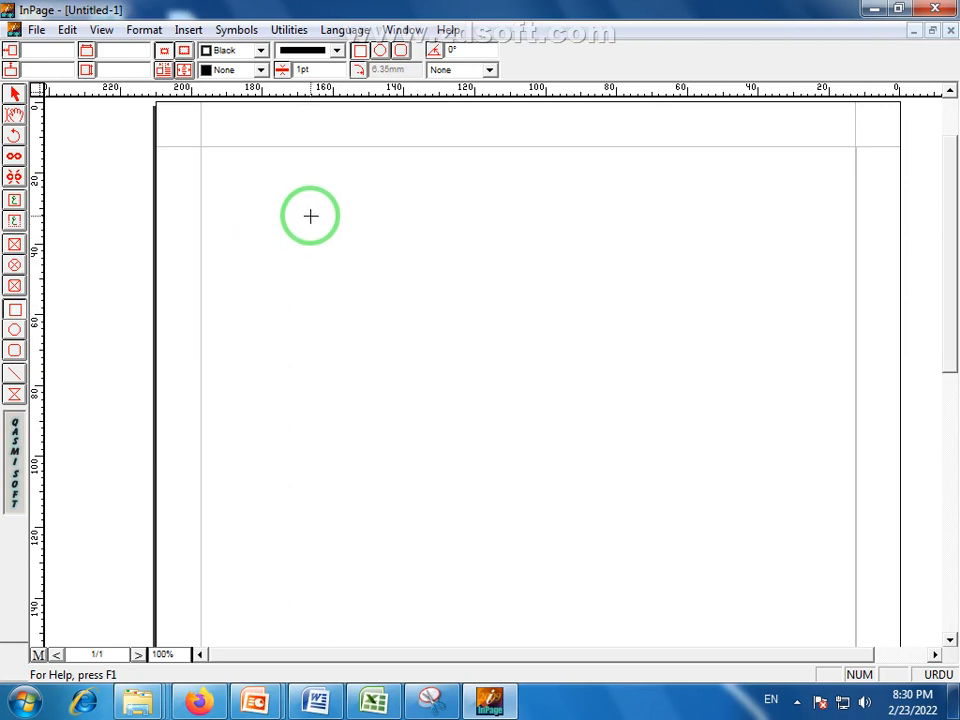
drag(310, 216, 712, 450)
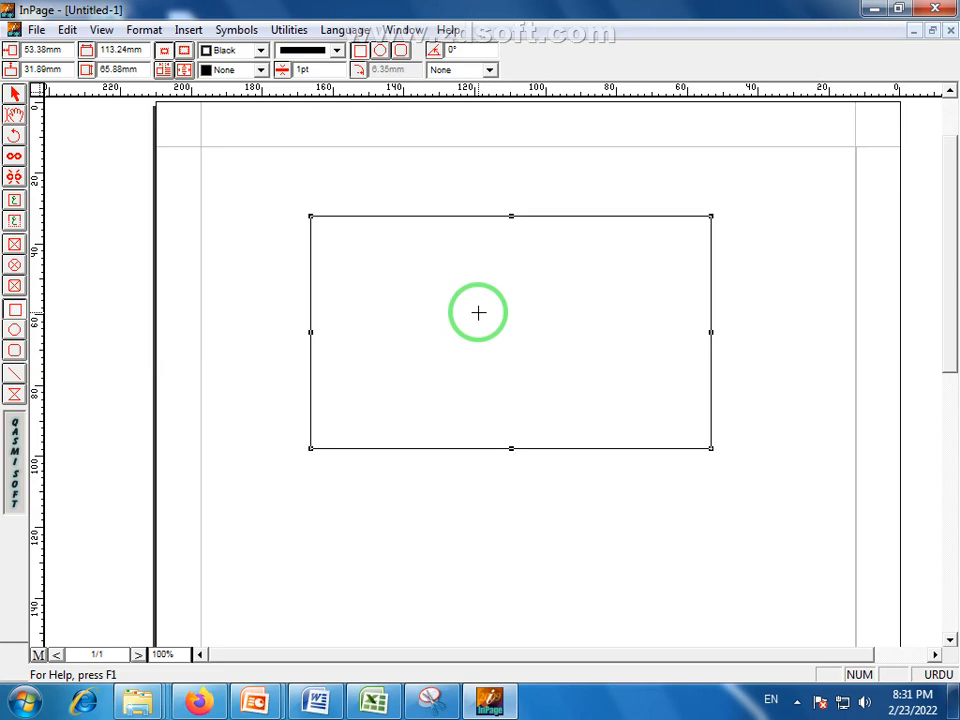
click(816, 384)
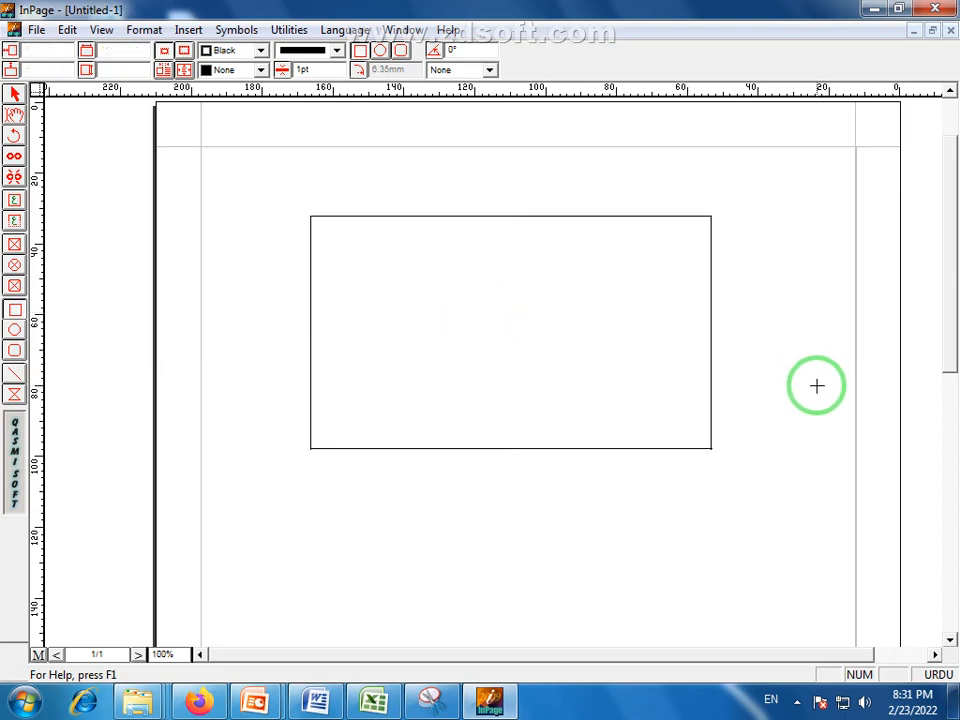
Draw a door rectangle on the large rectangle's base, a square on each side of it, and a wide banner rectangle above them.
drag(544, 448, 455, 312)
click(649, 514)
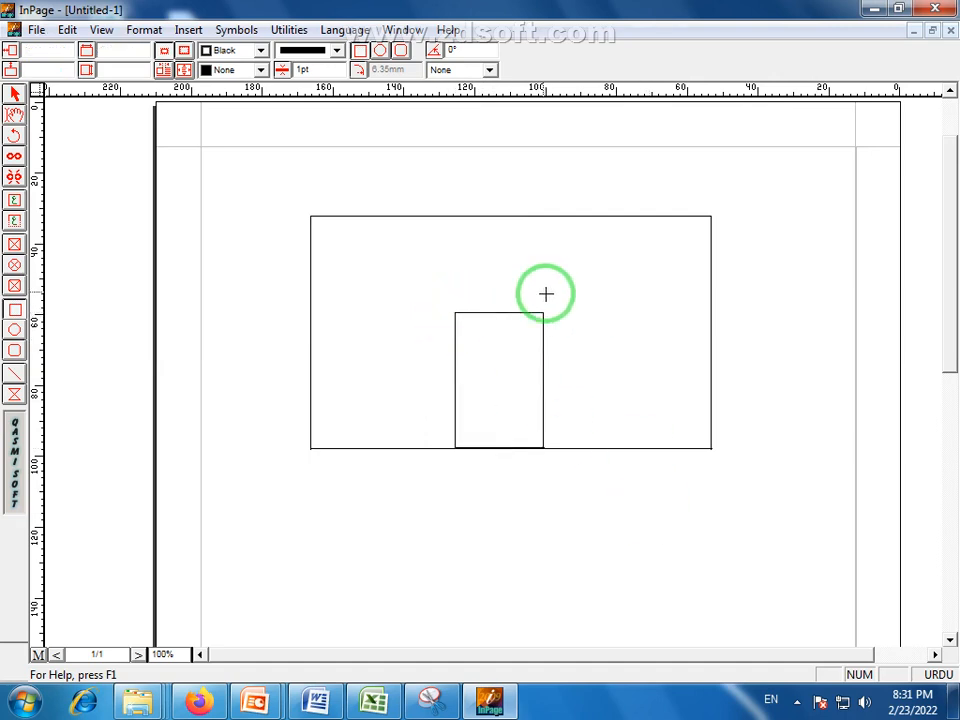
drag(564, 309, 656, 403)
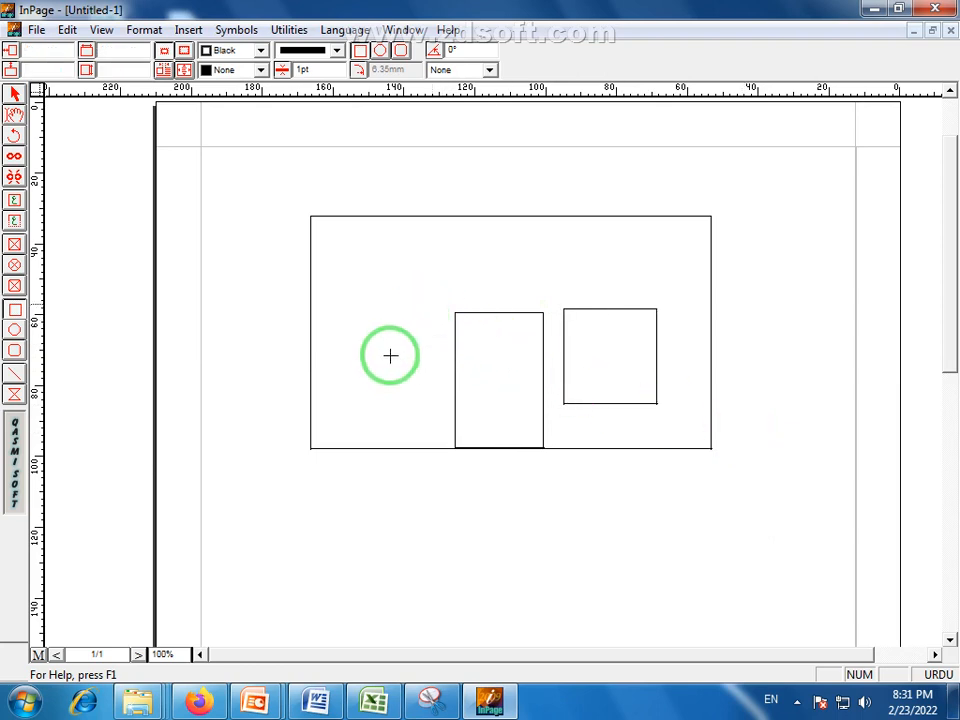
drag(431, 304, 343, 396)
click(475, 501)
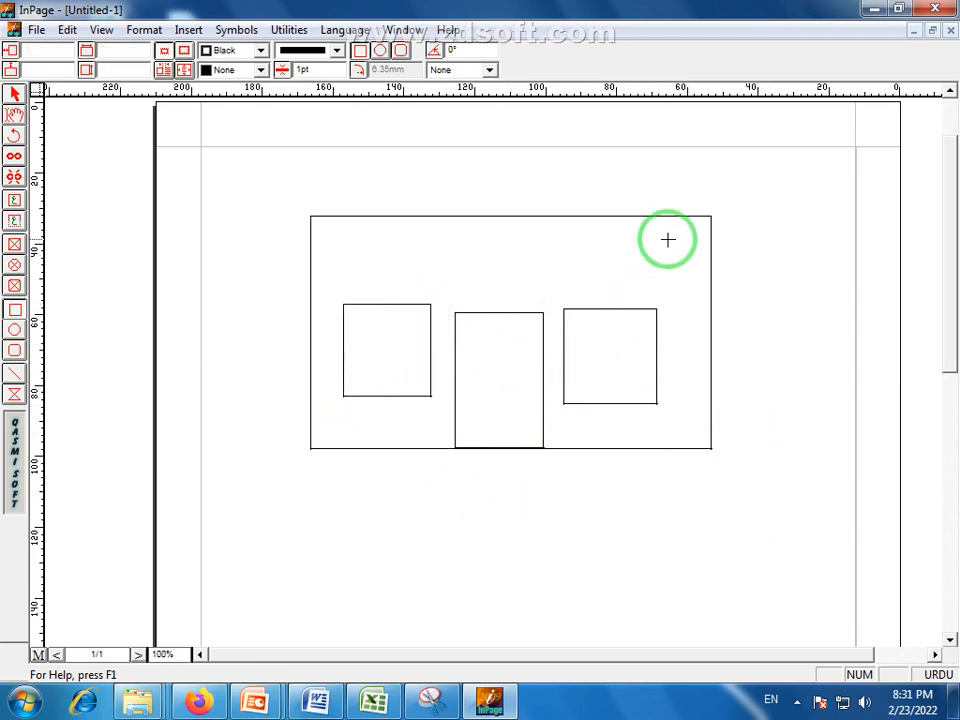
drag(668, 240, 344, 282)
click(604, 530)
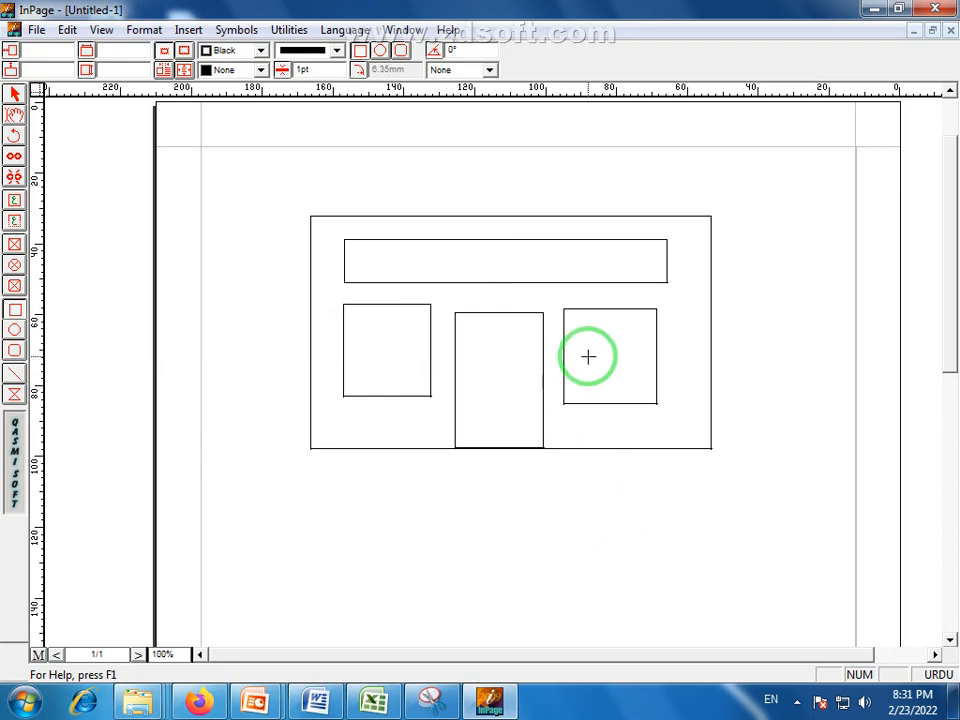
Draw an ellipse about 45 by 48 mm below the building and a rounded rectangle about 89 by 43 mm to its right.
scroll(943, 313, down, 2)
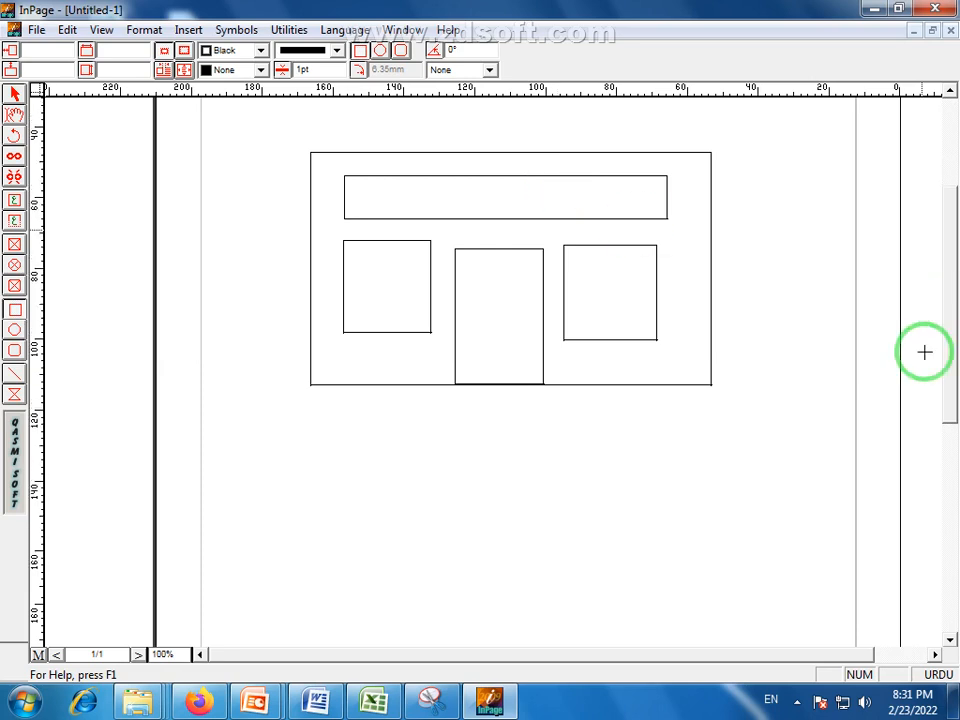
scroll(923, 351, down, 1)
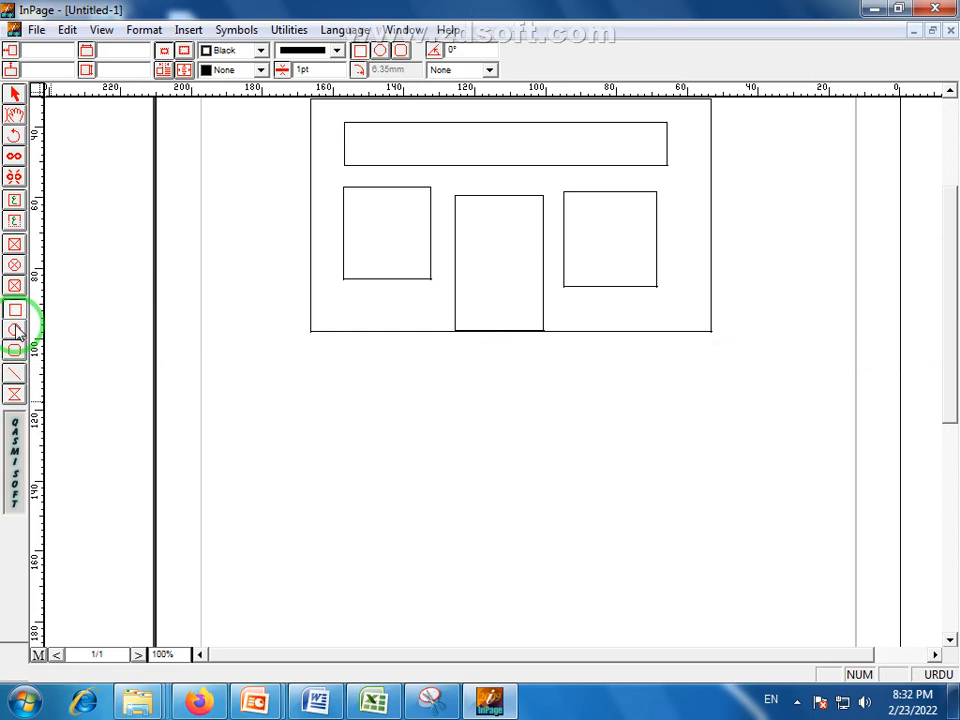
scroll(945, 369, down, 1)
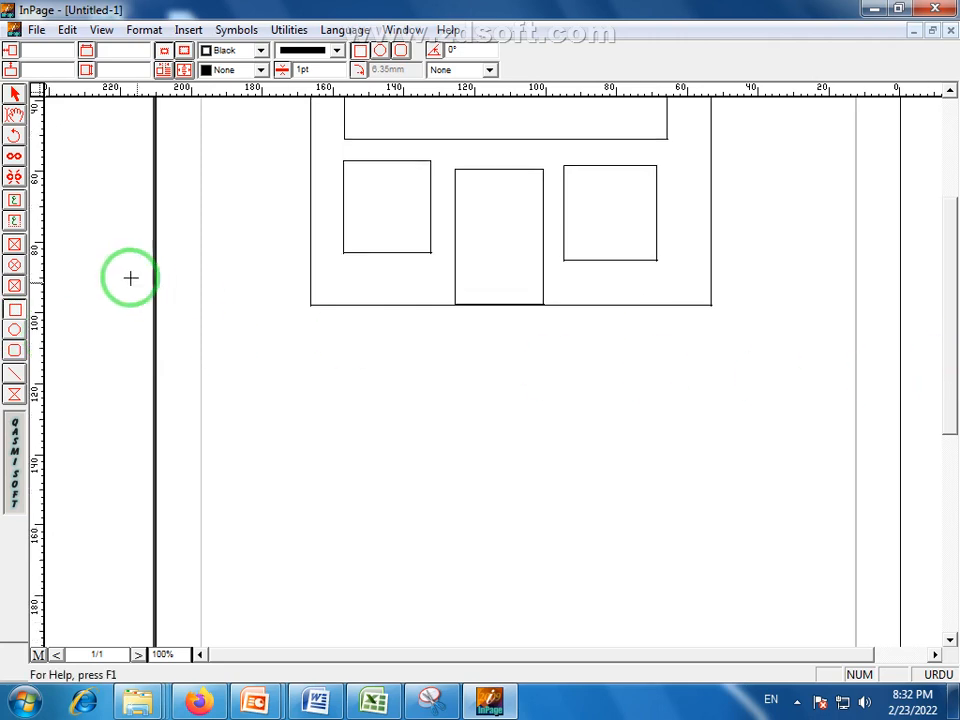
click(15, 311)
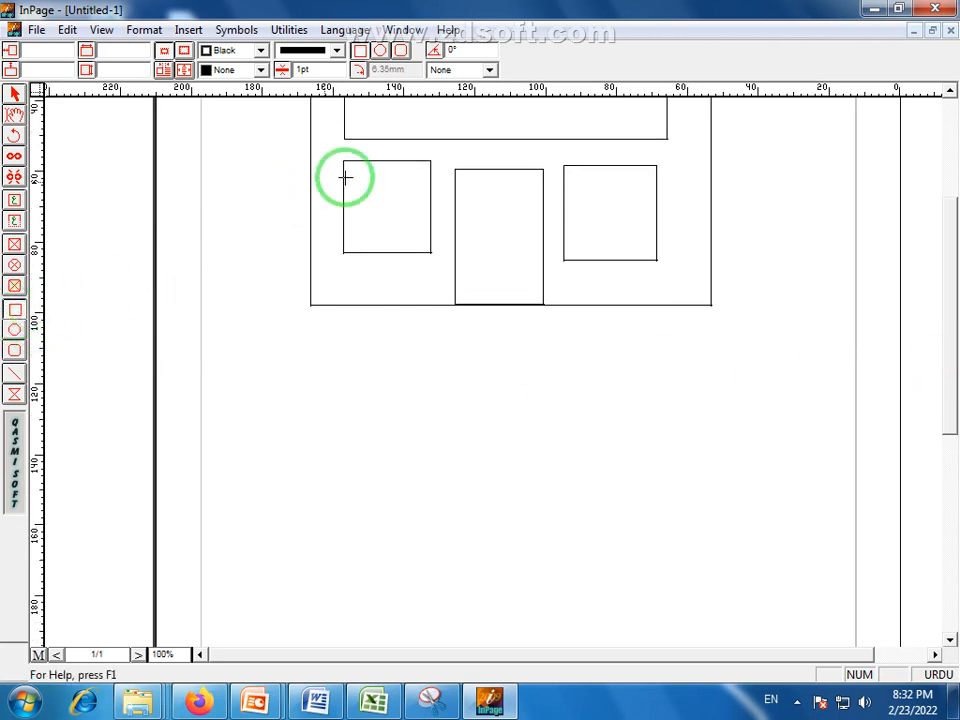
click(17, 312)
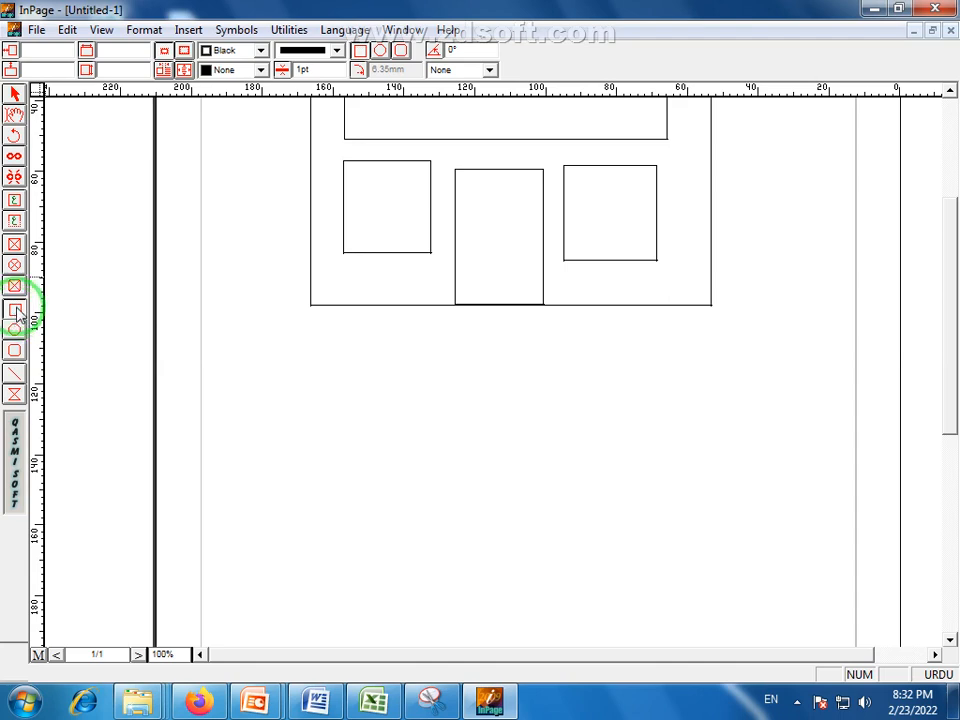
click(15, 336)
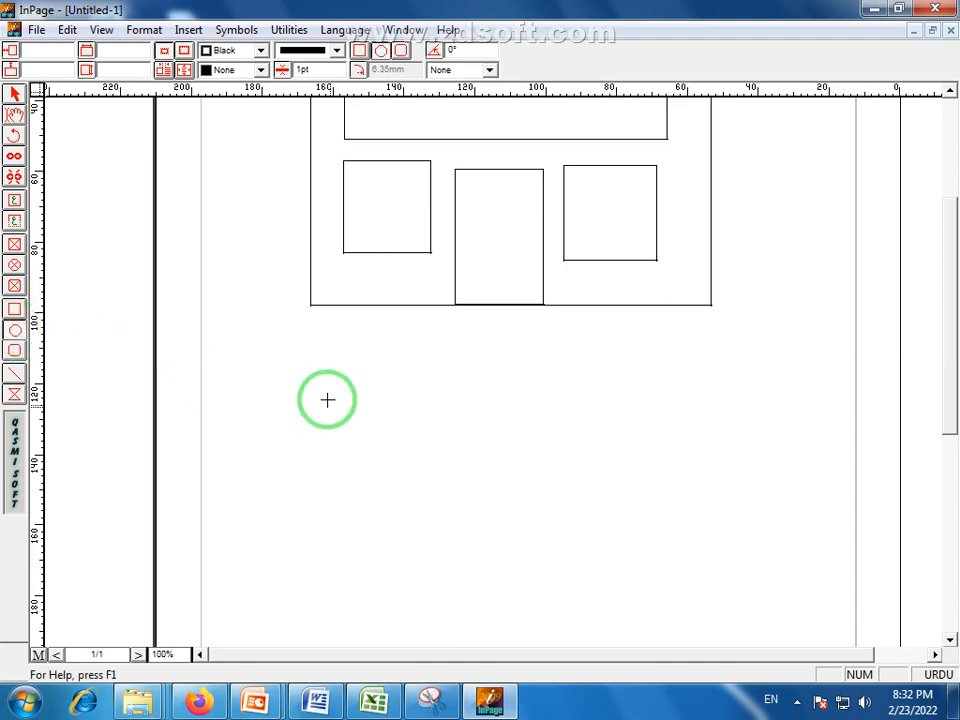
drag(381, 454, 449, 519)
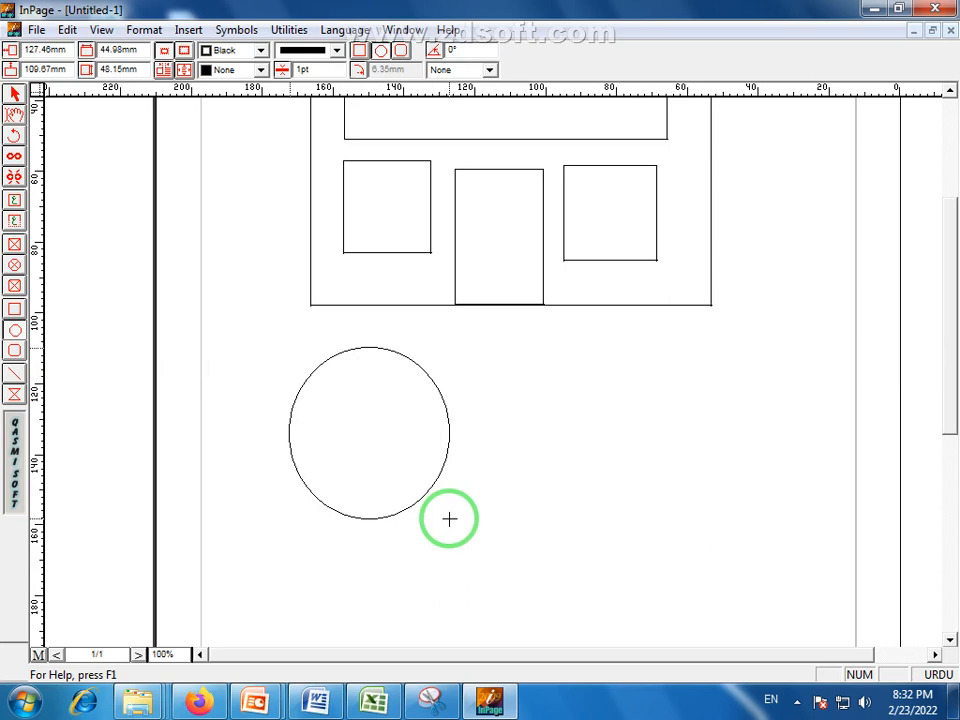
drag(449, 519, 449, 519)
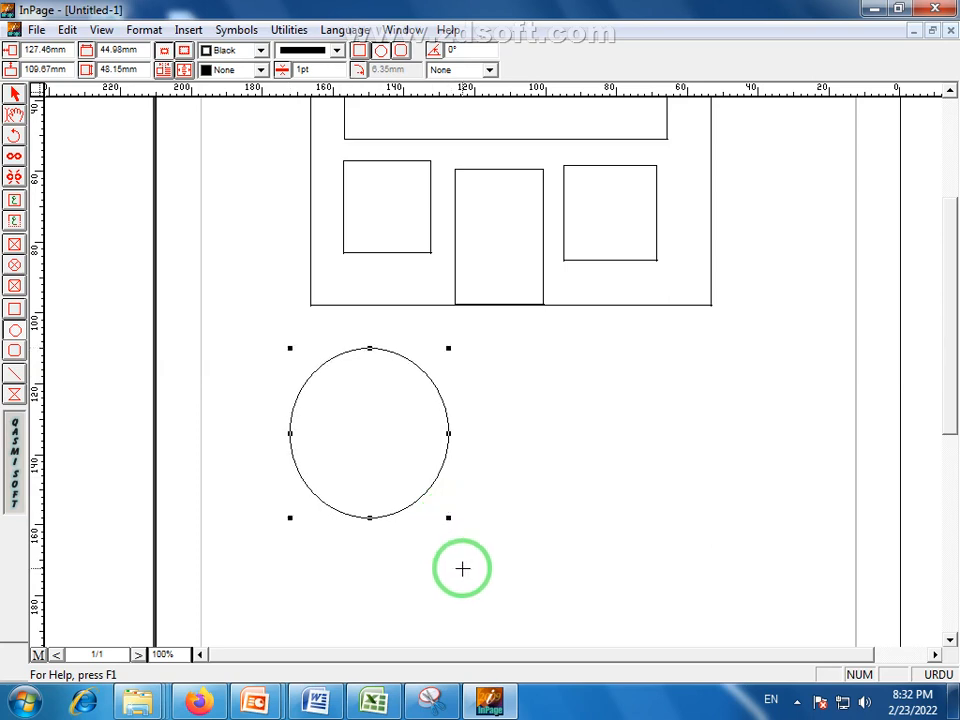
click(15, 352)
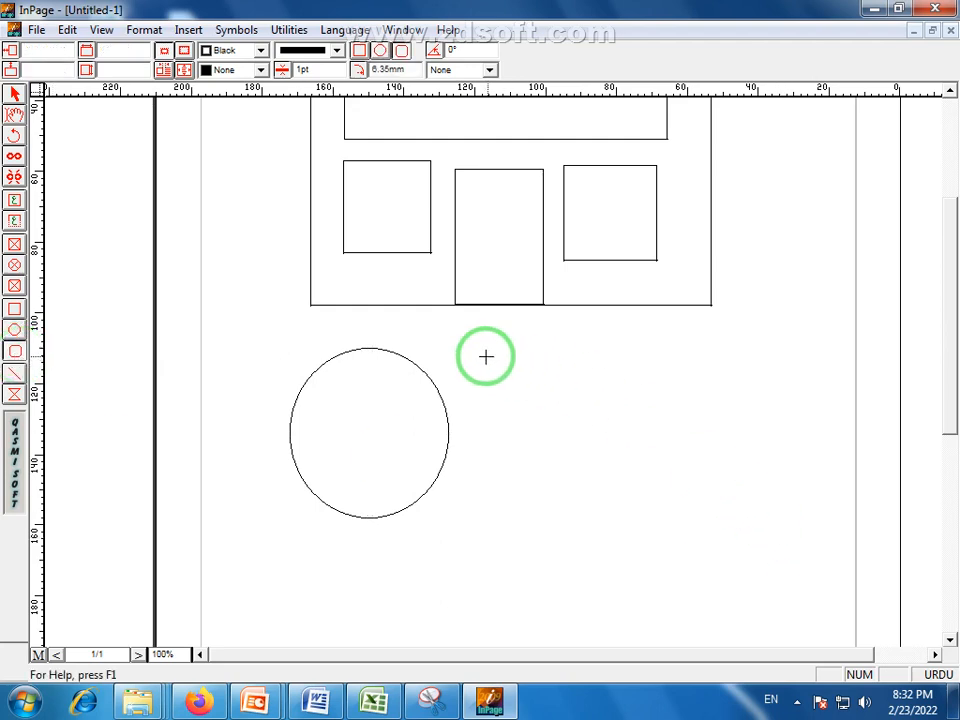
drag(486, 357, 798, 505)
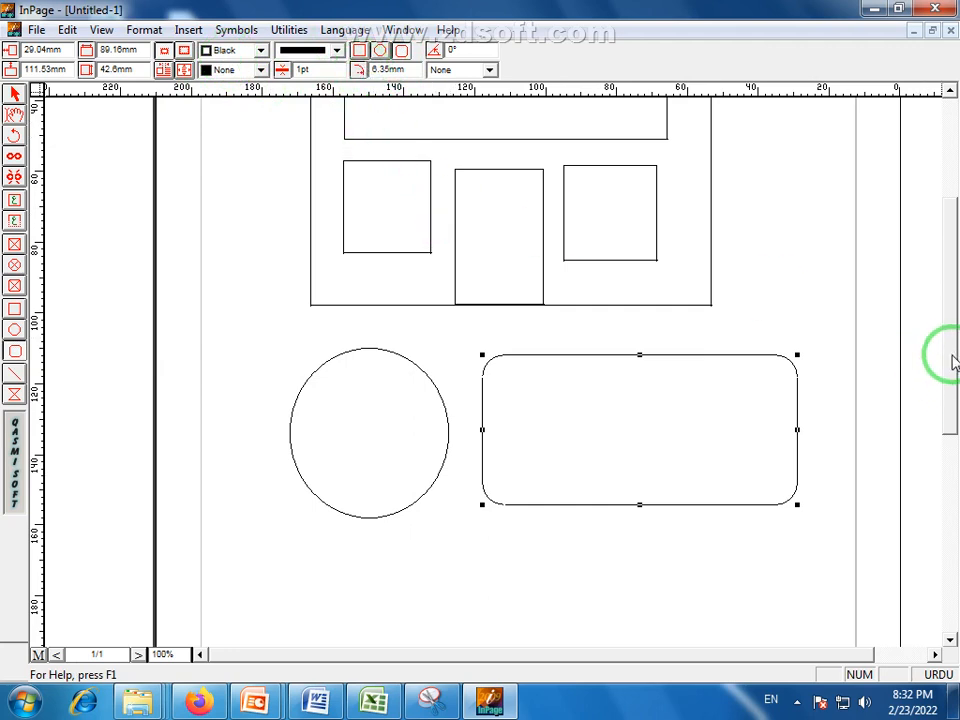
Draw a 150 mm horizontal line below the shapes, a 97 mm vertical line on their right, and a short diagonal line near the ellipse's upper left.
scroll(943, 390, down, 3)
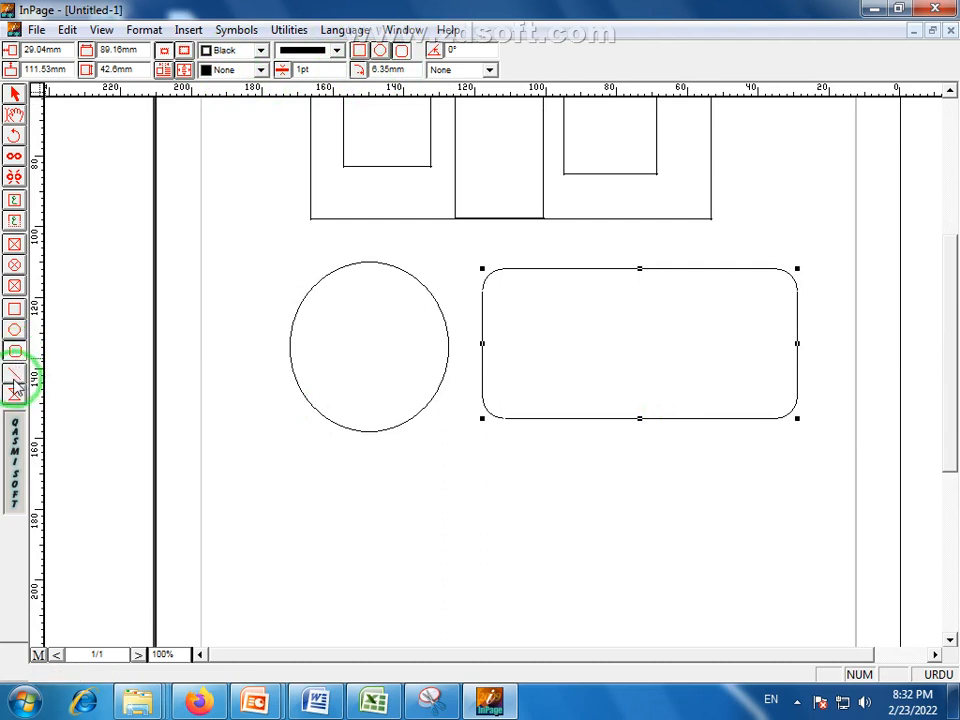
click(14, 374)
drag(257, 499, 791, 530)
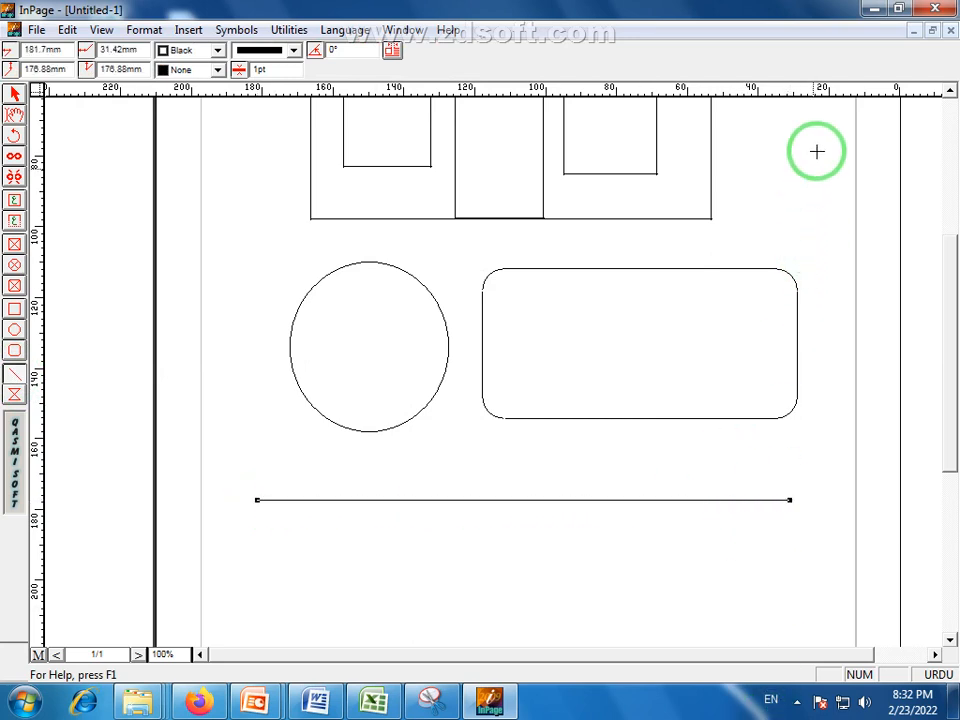
drag(827, 122, 836, 463)
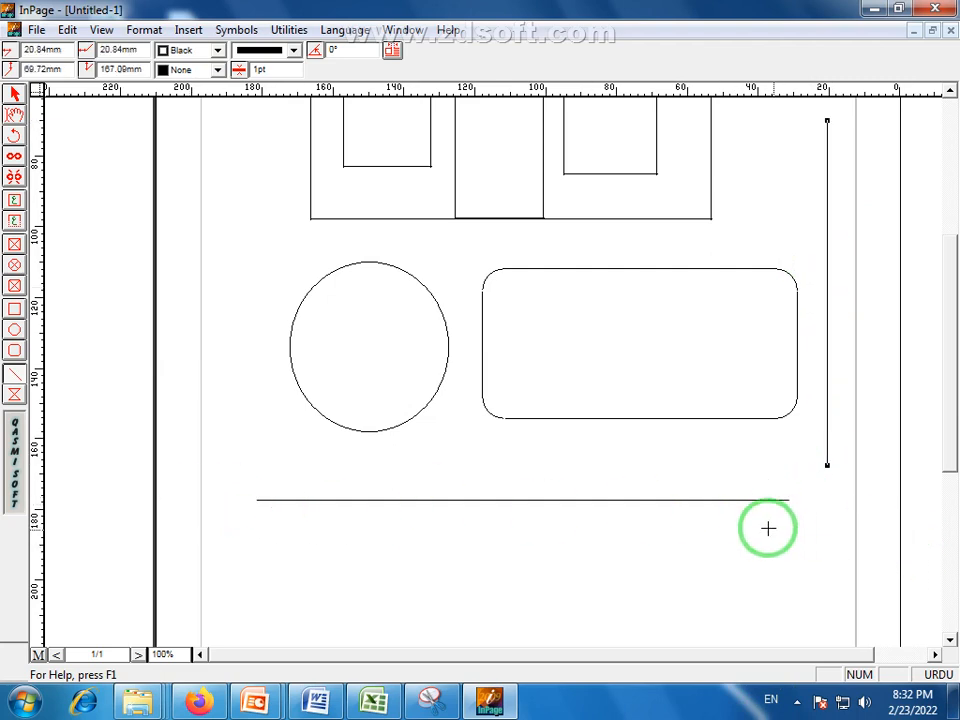
drag(300, 242, 223, 315)
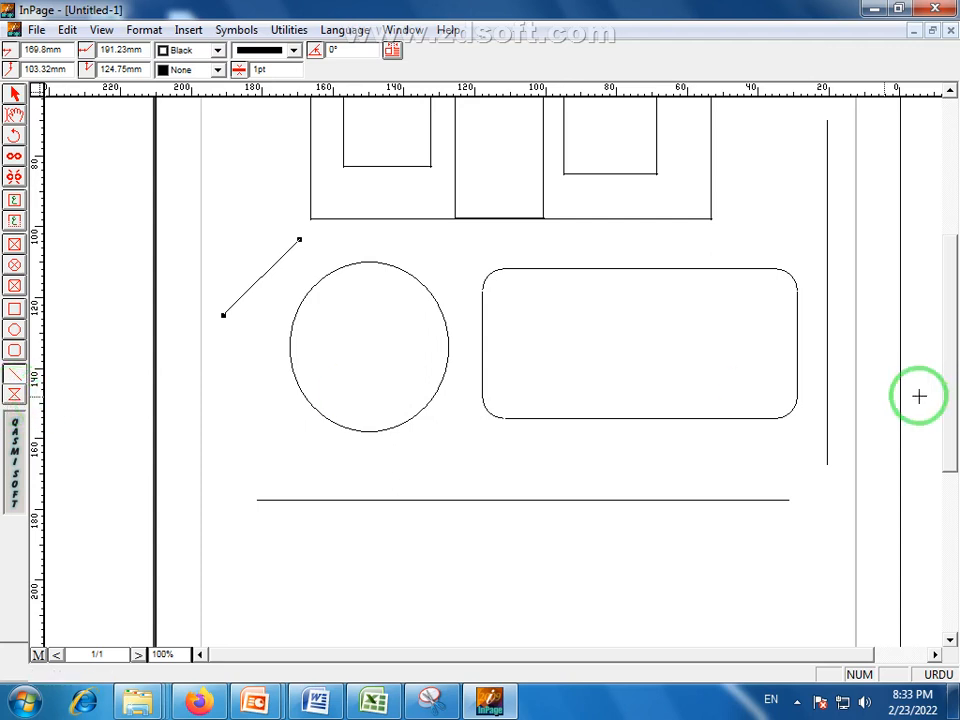
Switch to text editing and place the cursor in the page's main text frame.
scroll(950, 395, up, 3)
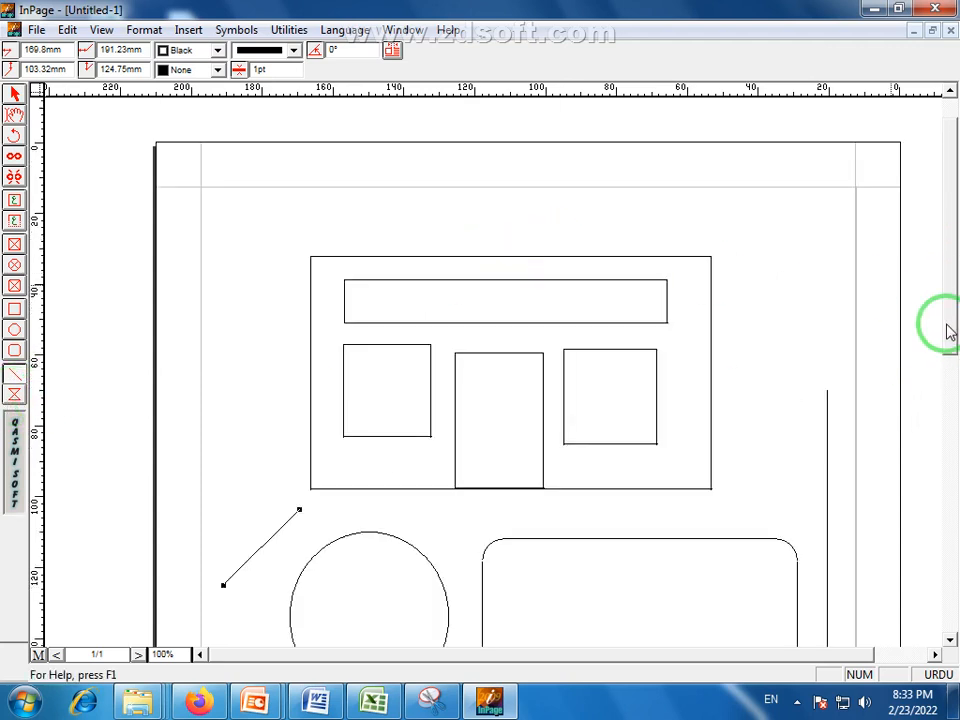
scroll(396, 375, down, 2)
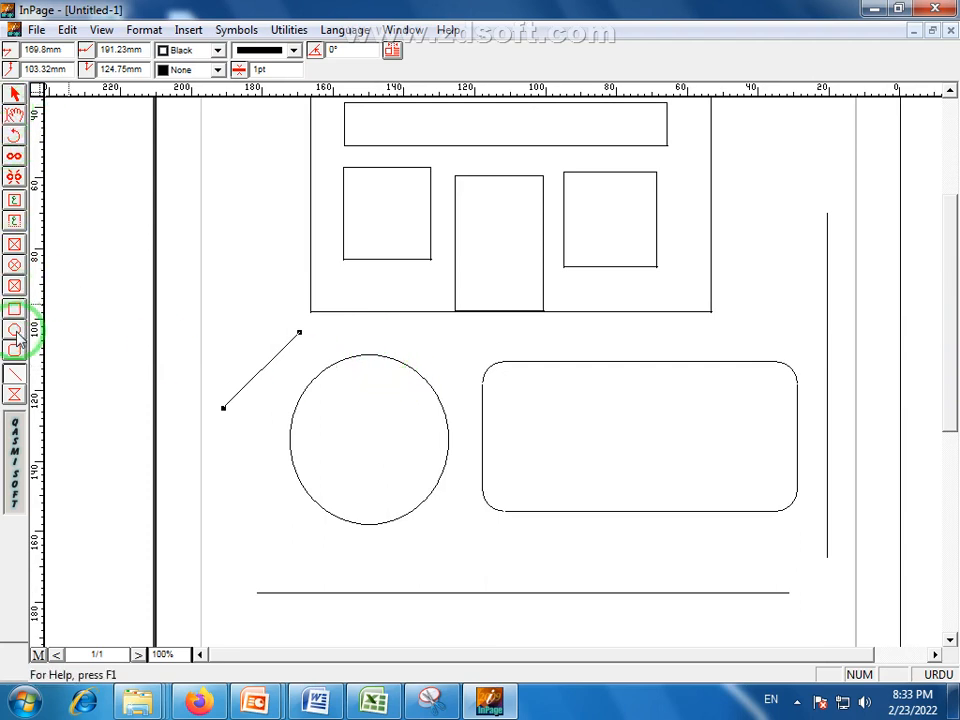
click(16, 116)
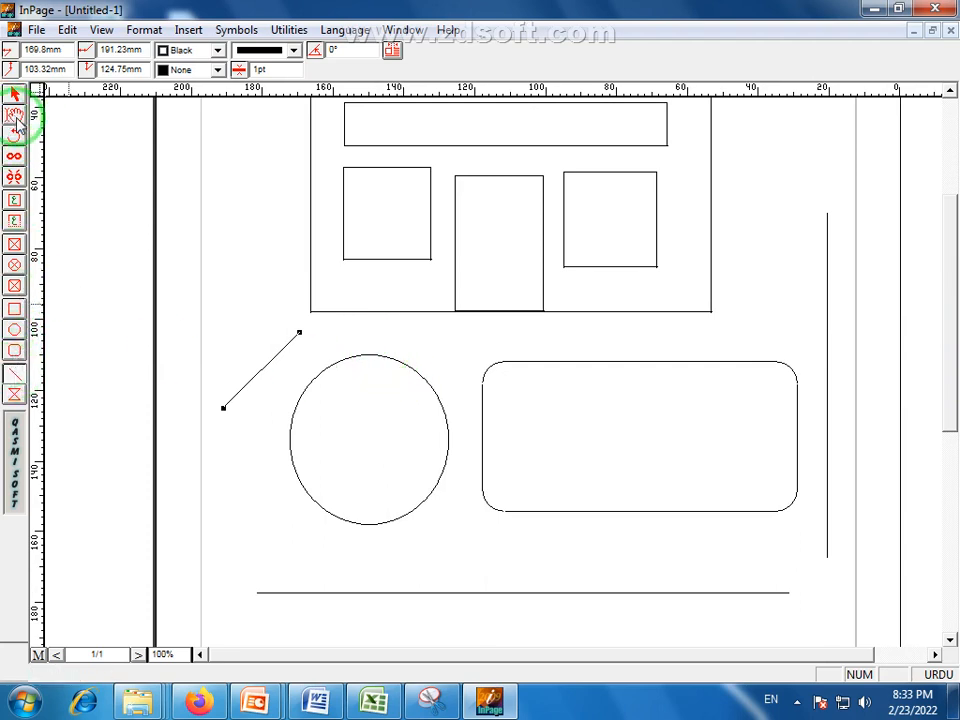
click(17, 122)
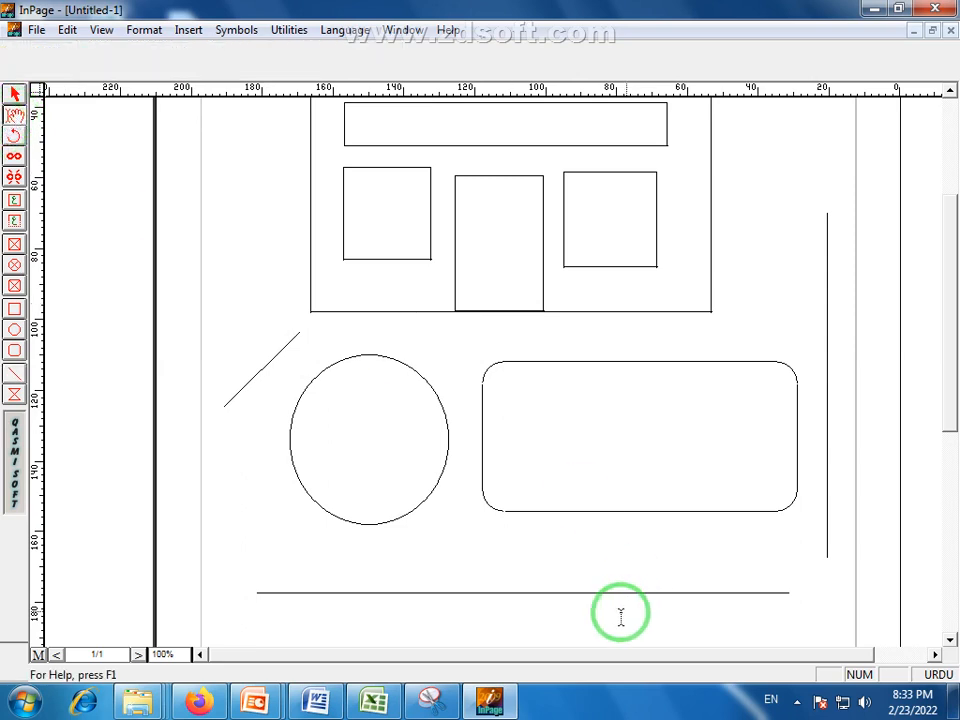
click(504, 570)
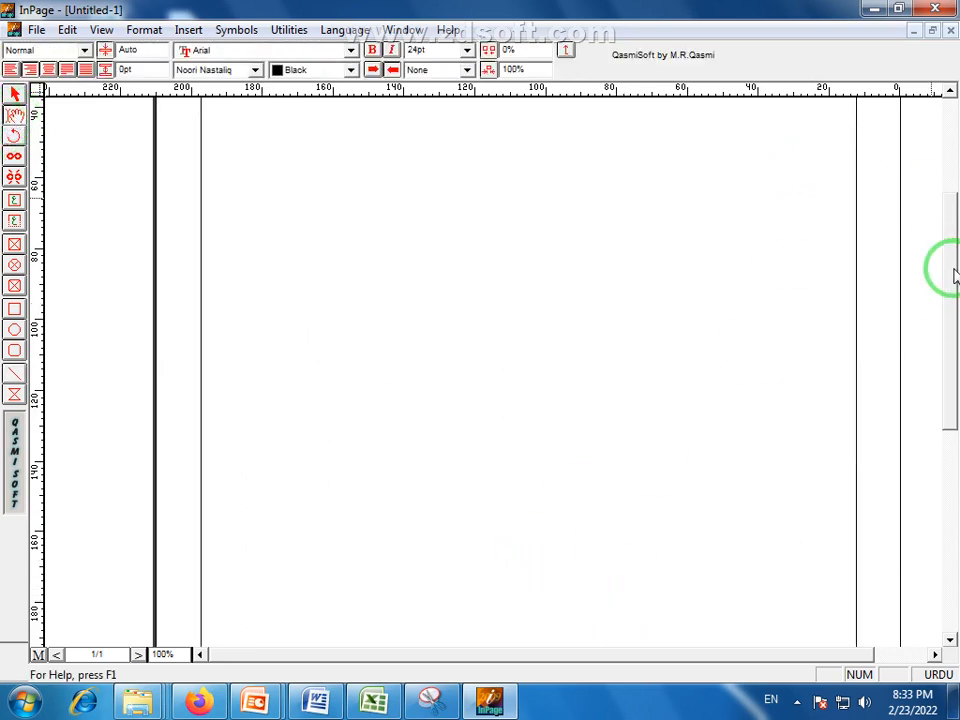
drag(943, 268, 943, 183)
Return to object selection, resize the rounded rectangle to about 89 by 51 mm and move it about 6 mm down.
click(16, 118)
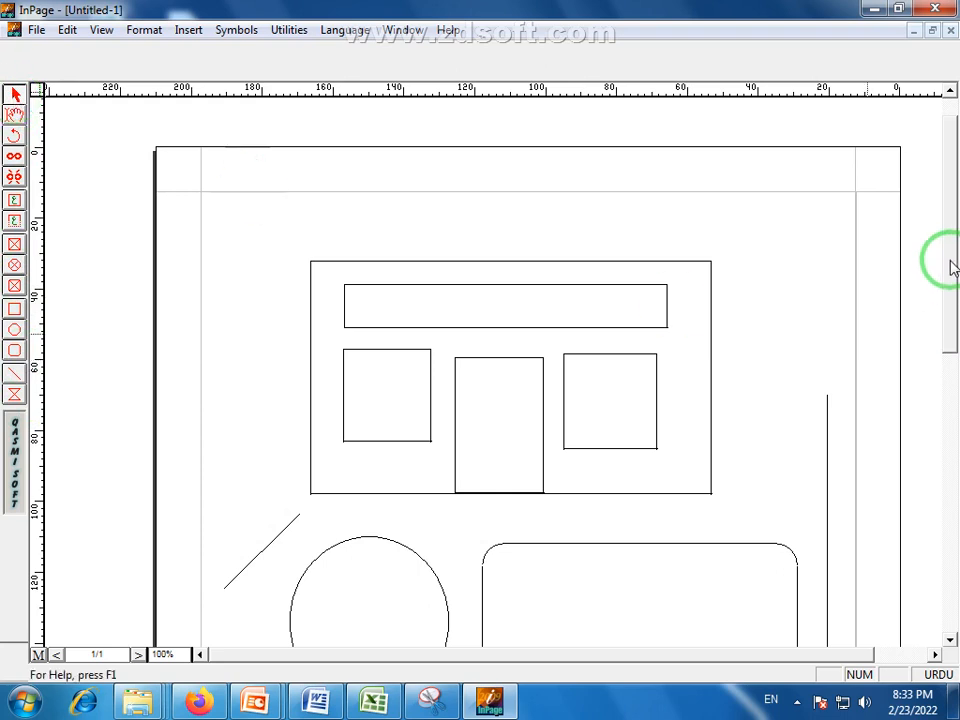
drag(951, 266, 943, 352)
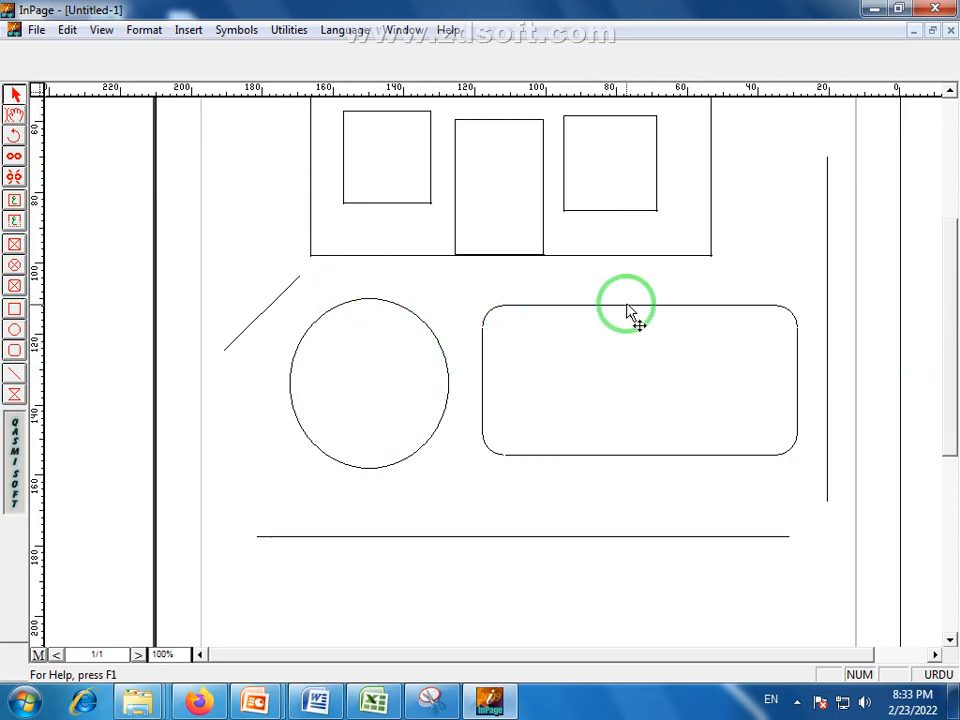
click(370, 301)
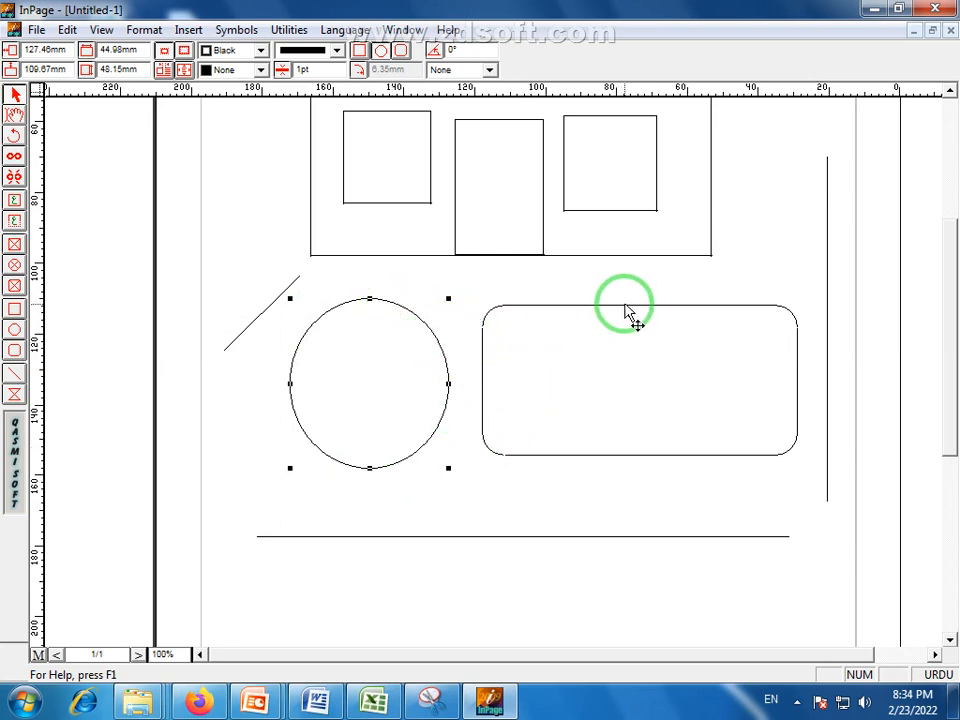
click(645, 381)
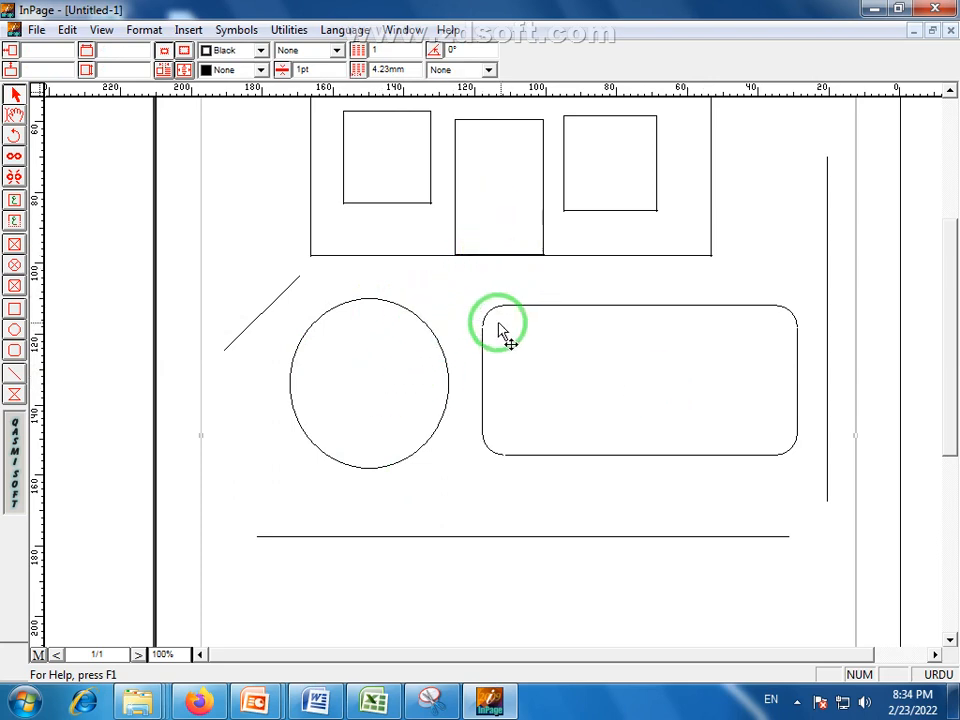
click(648, 313)
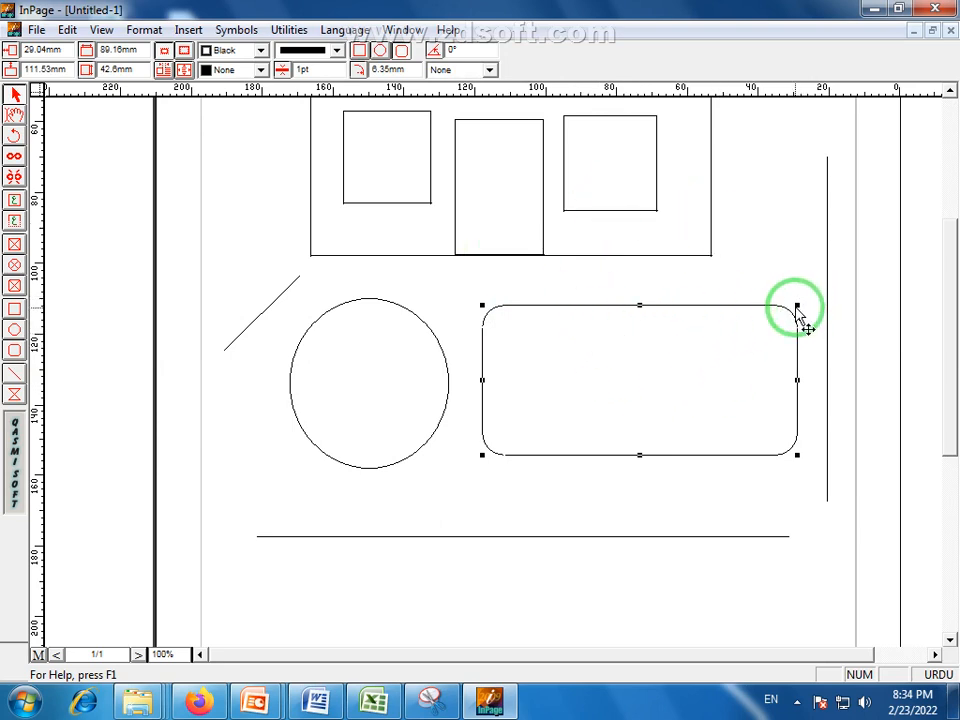
drag(798, 304, 796, 337)
drag(643, 334, 640, 275)
drag(639, 437, 639, 455)
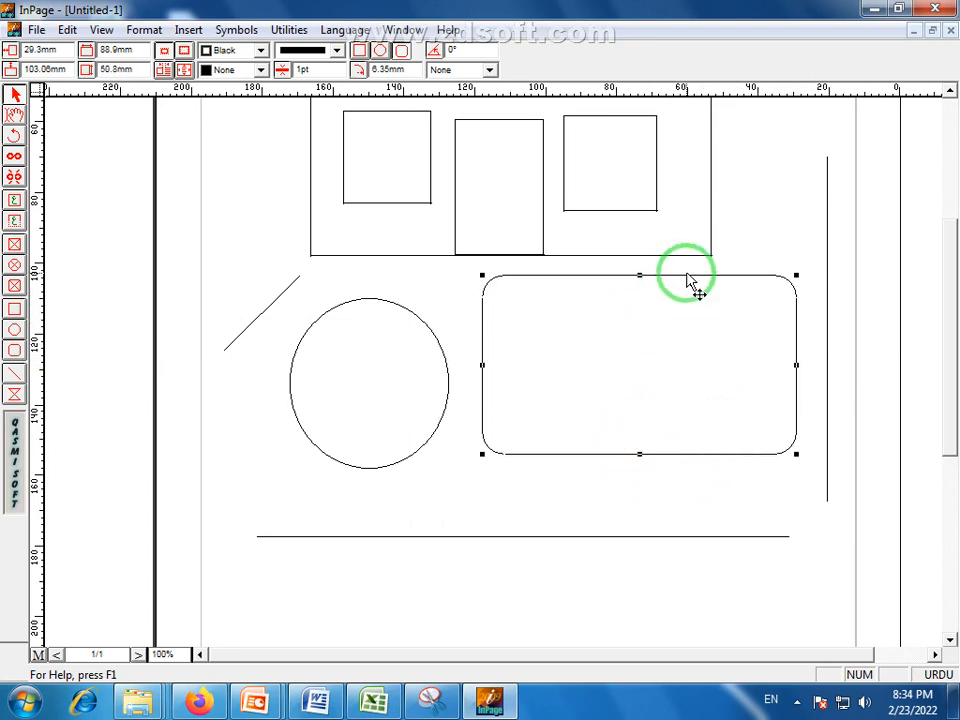
mouse_move(688, 283)
mouse_down()
mouse_move(619, 394)
mouse_move(433, 504)
mouse_move(626, 386)
mouse_move(535, 435)
mouse_move(689, 304)
mouse_up()
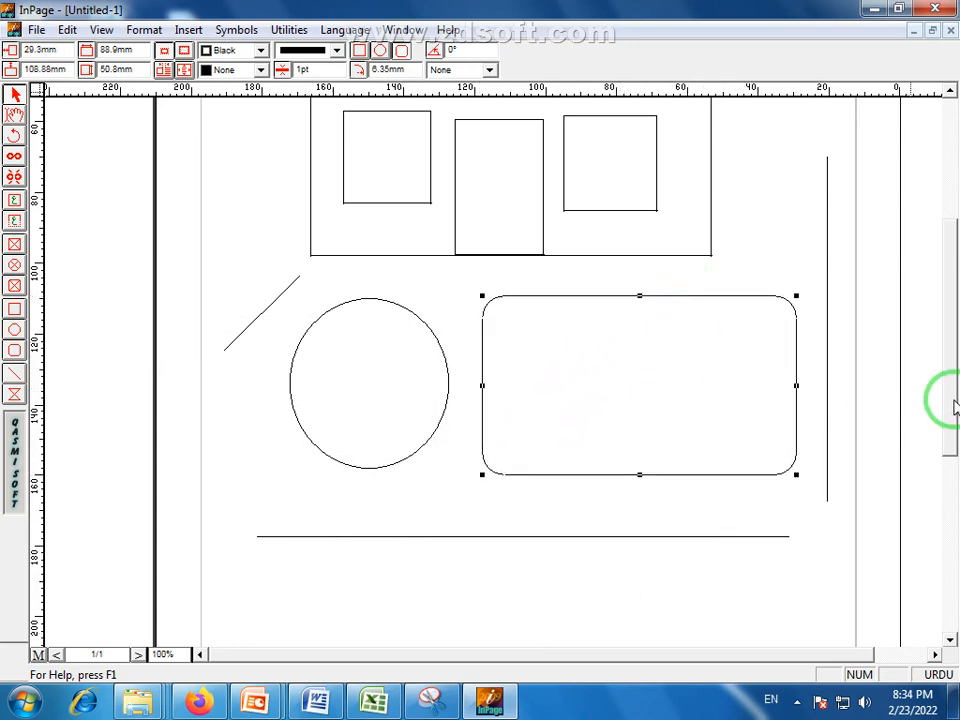
scroll(737, 420, up, 1)
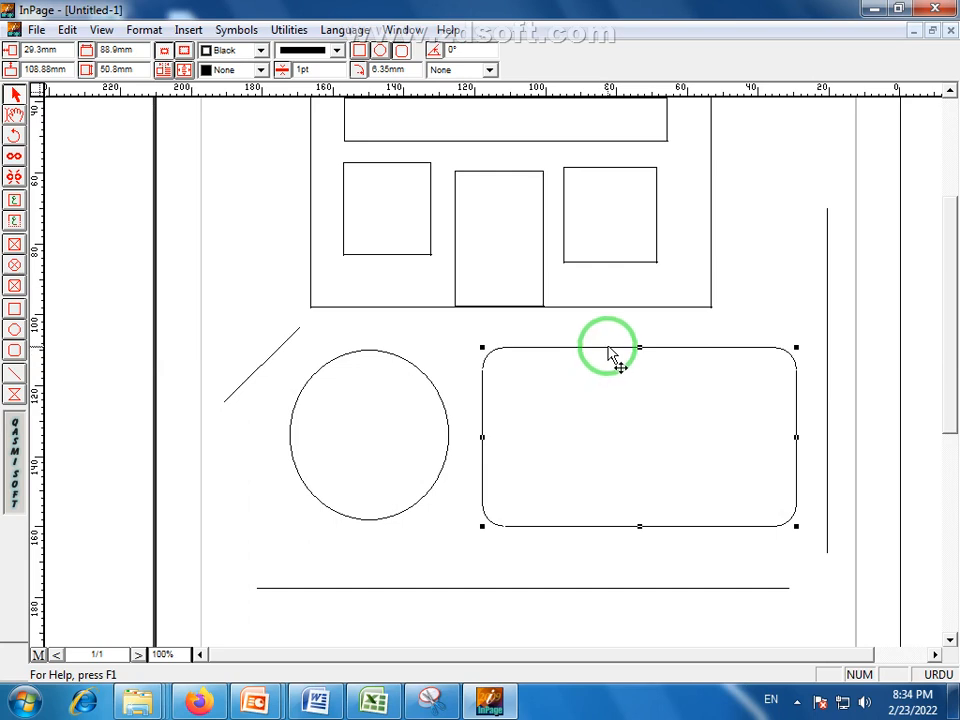
Give the rounded rectangle a solid border pattern with 3 pt thickness and red colour.
click(337, 50)
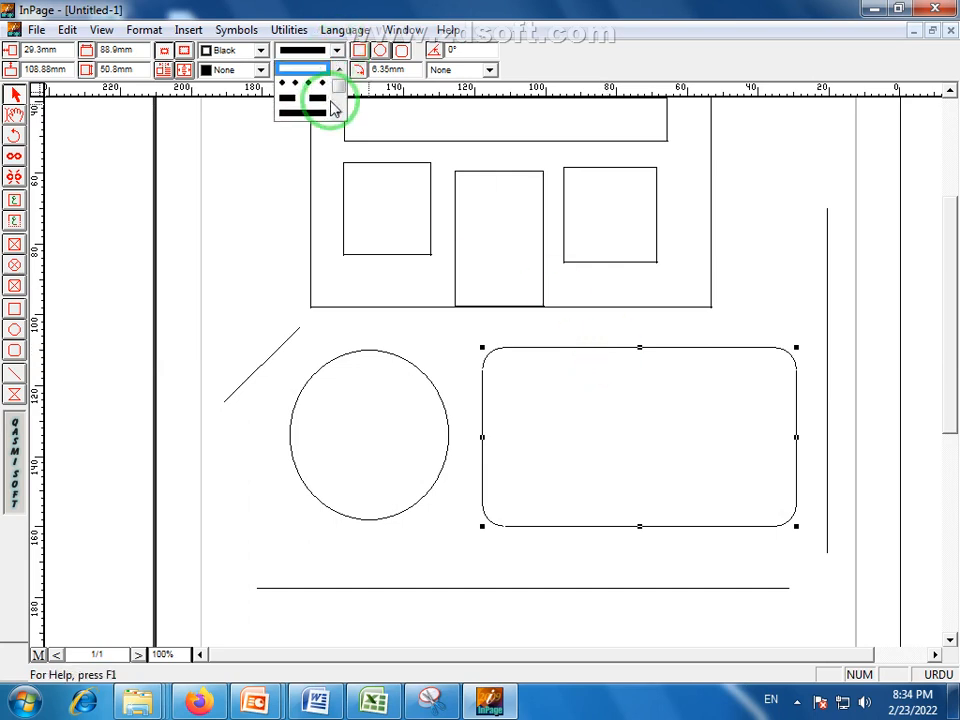
click(318, 116)
click(300, 70)
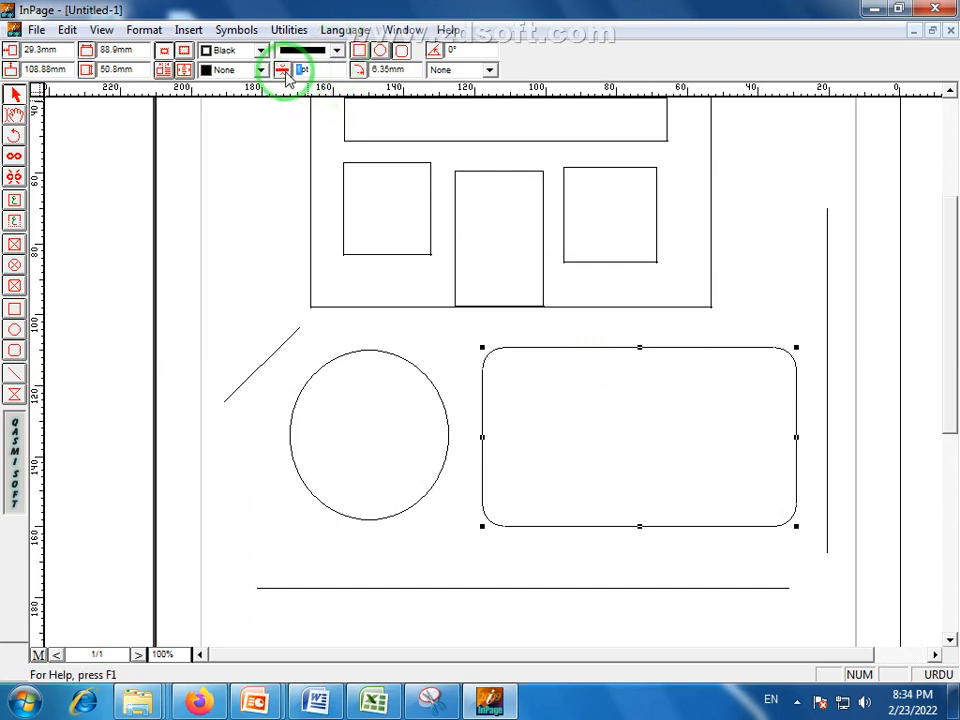
key(Return)
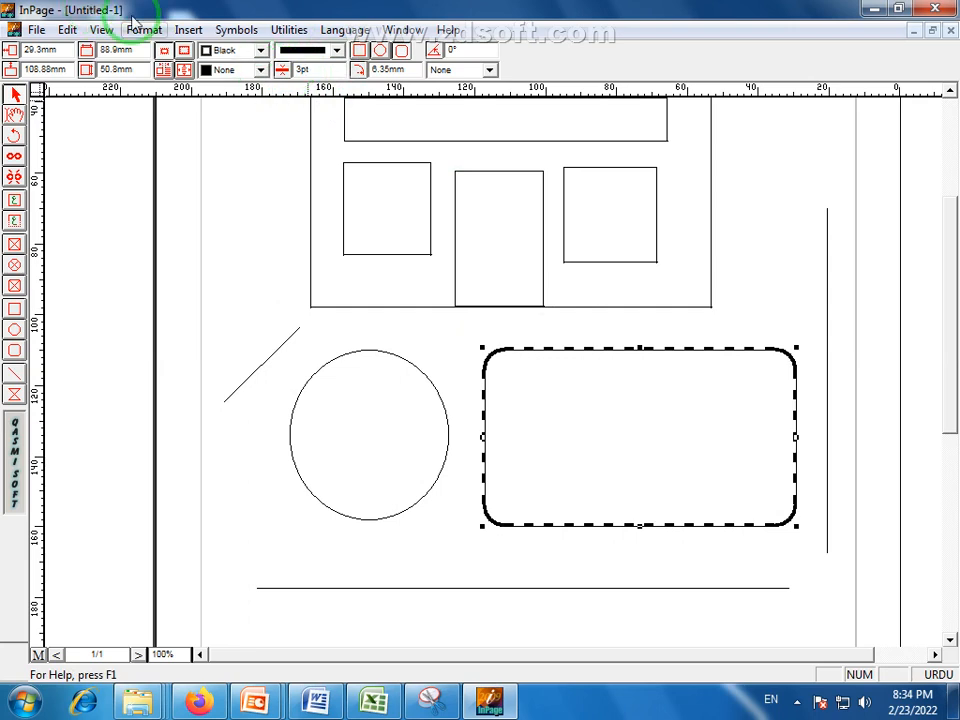
click(260, 50)
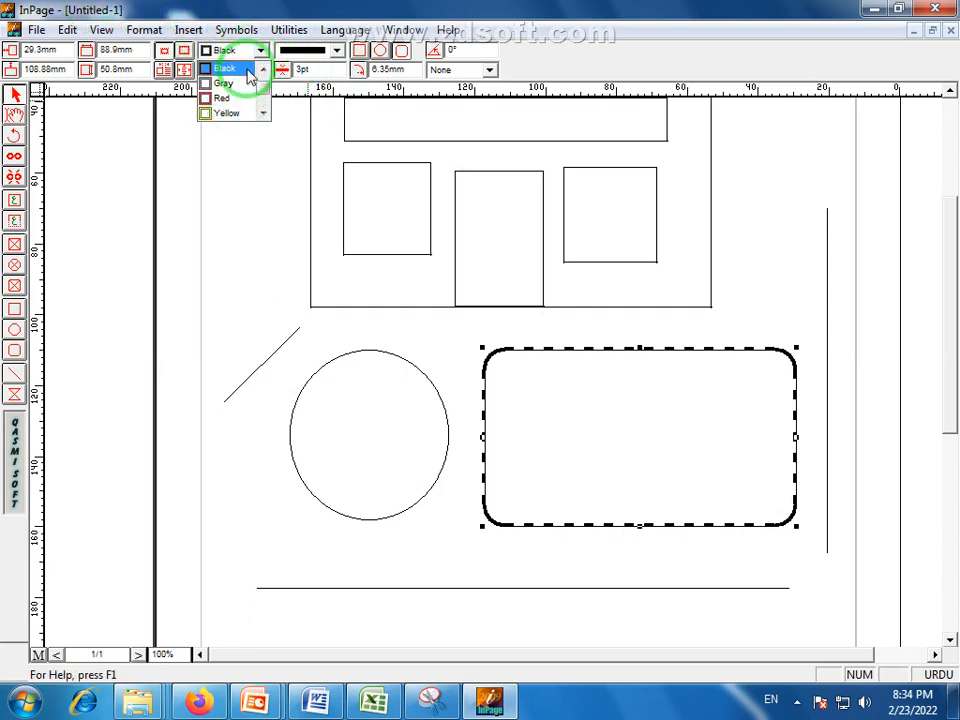
click(255, 67)
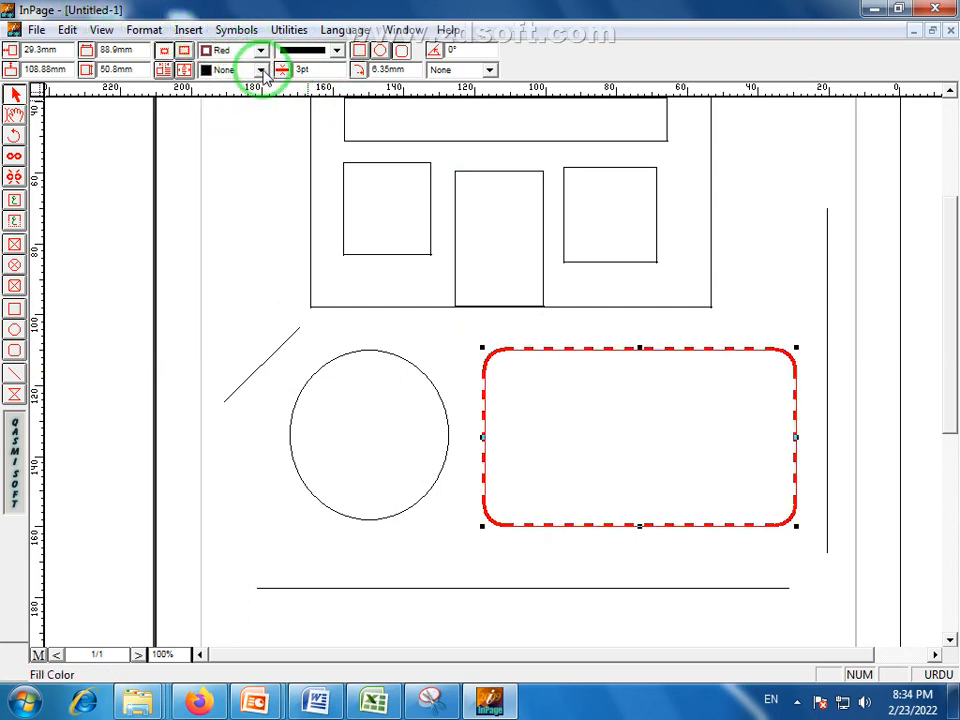
Fill the rounded rectangle with black and deselect it.
click(262, 70)
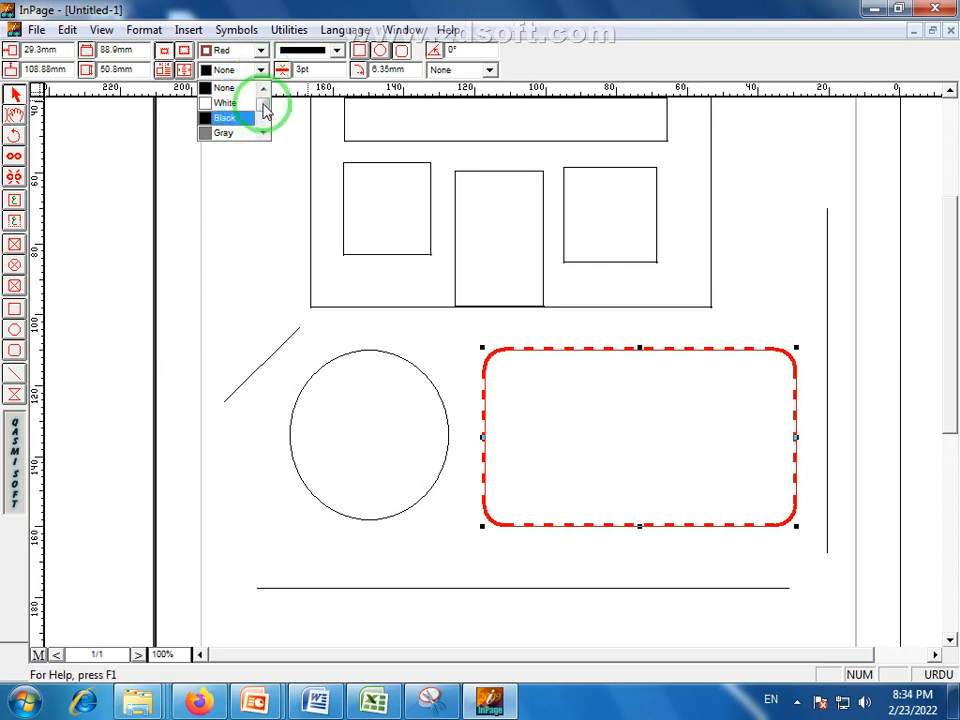
click(237, 86)
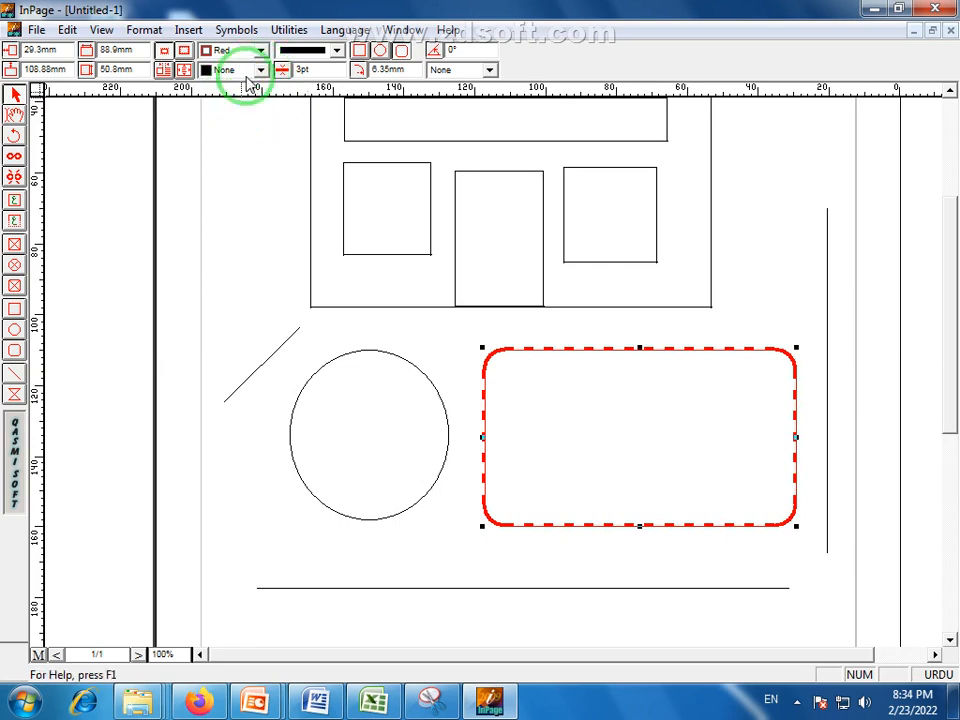
click(259, 70)
click(236, 118)
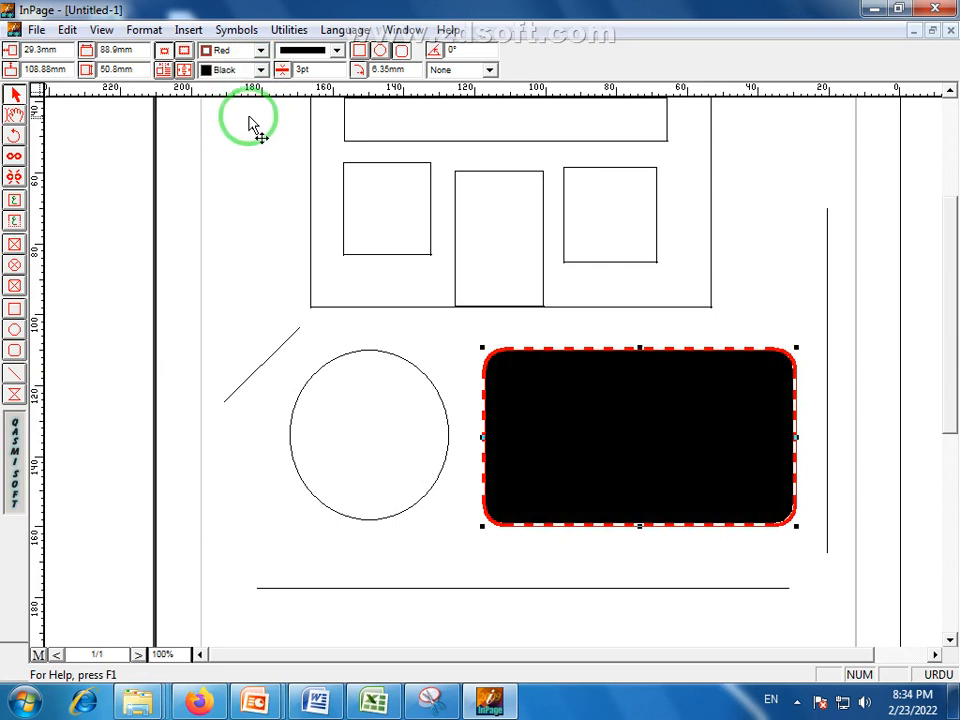
click(815, 508)
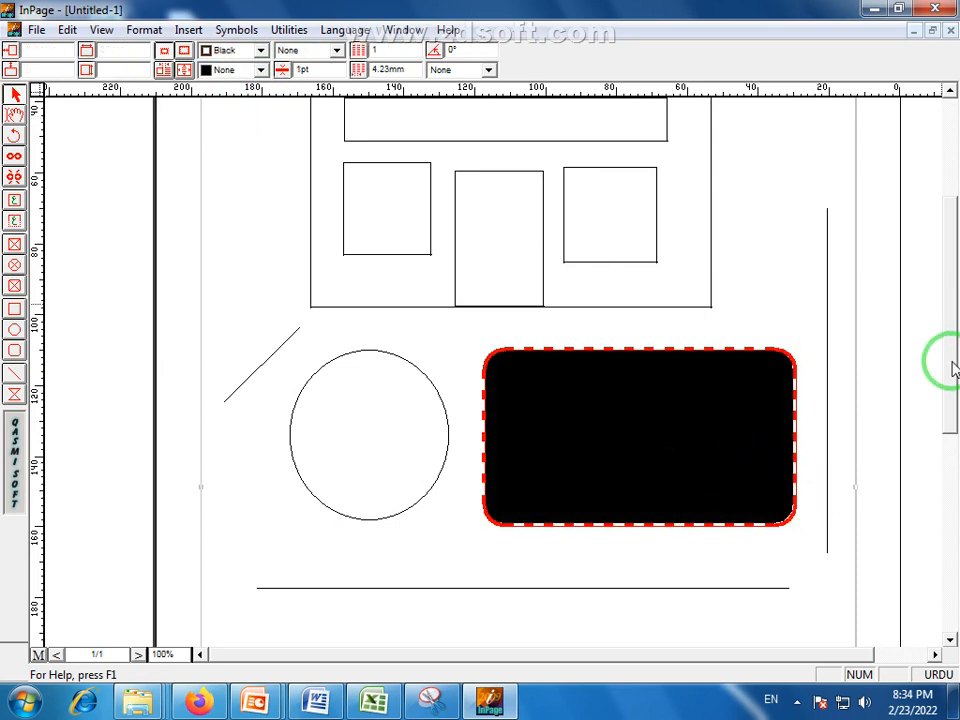
Look over the drawn shapes on the page, selecting the rounded rectangle and the ellipse in turn.
scroll(952, 368, up, 5)
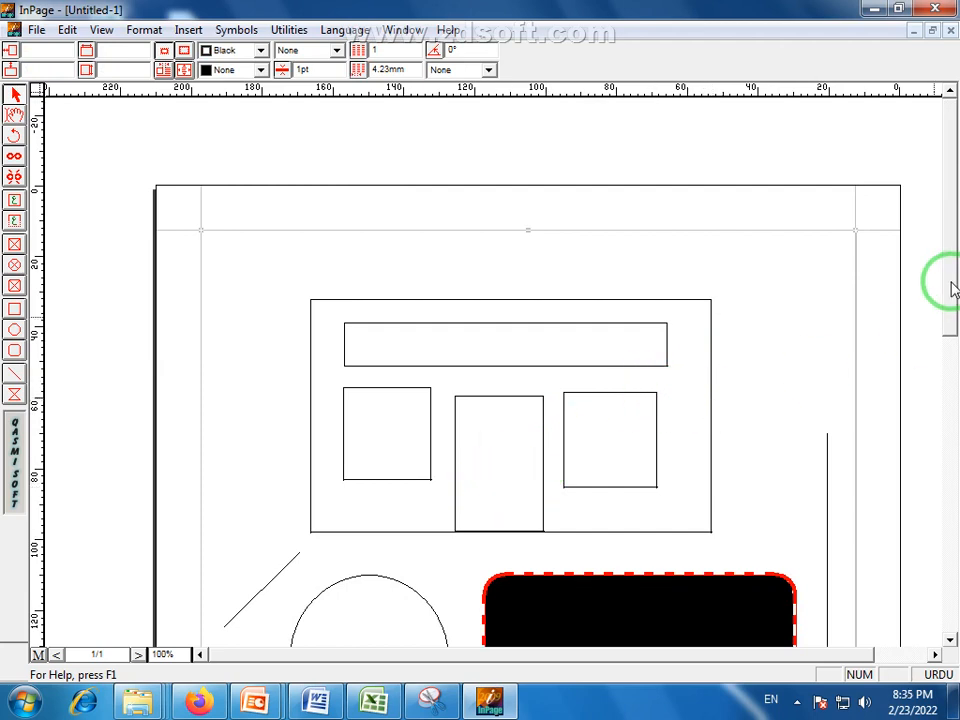
drag(951, 305, 945, 378)
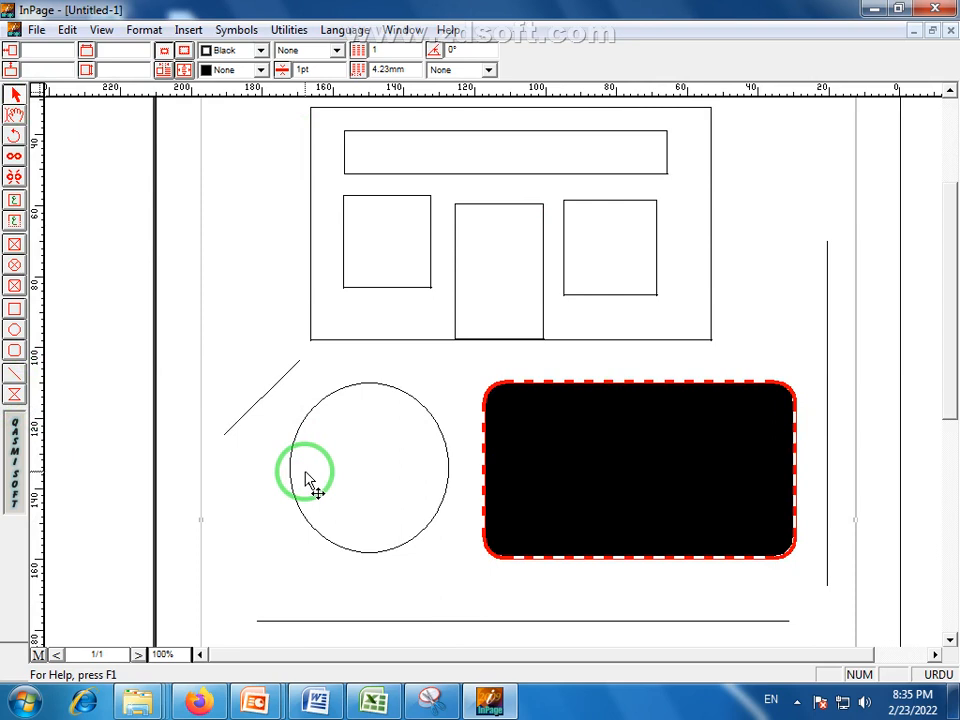
drag(947, 357, 947, 415)
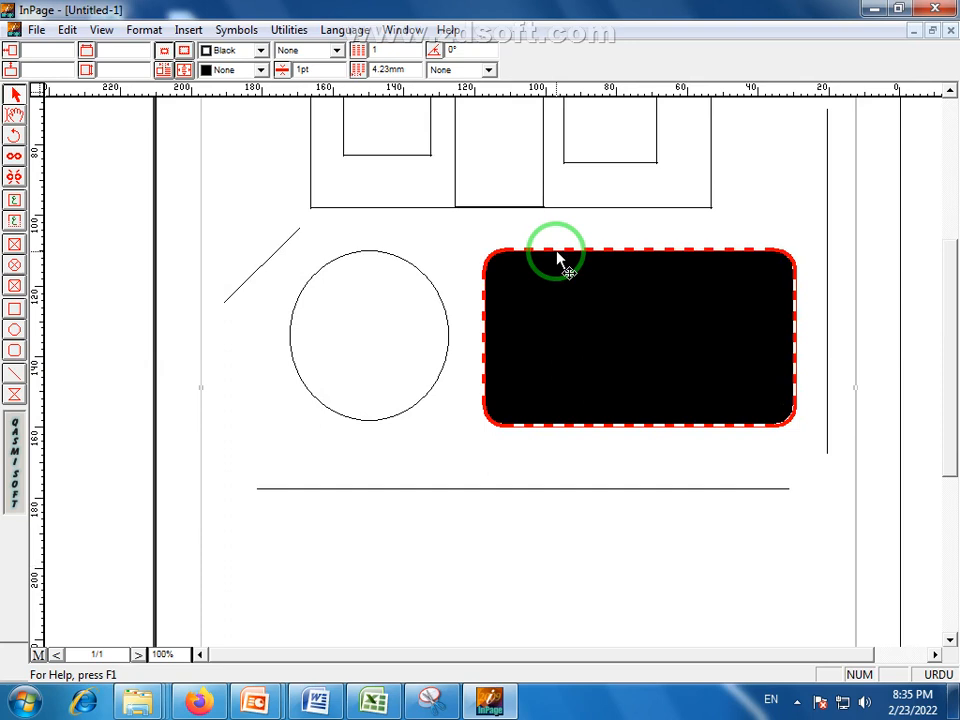
click(612, 348)
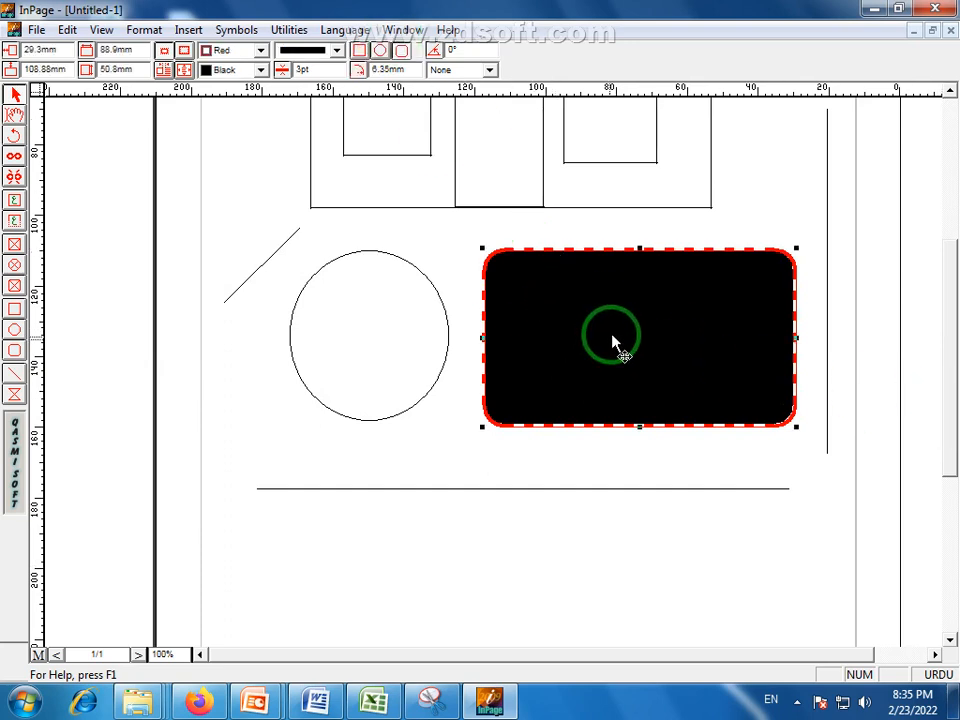
right_click(365, 298)
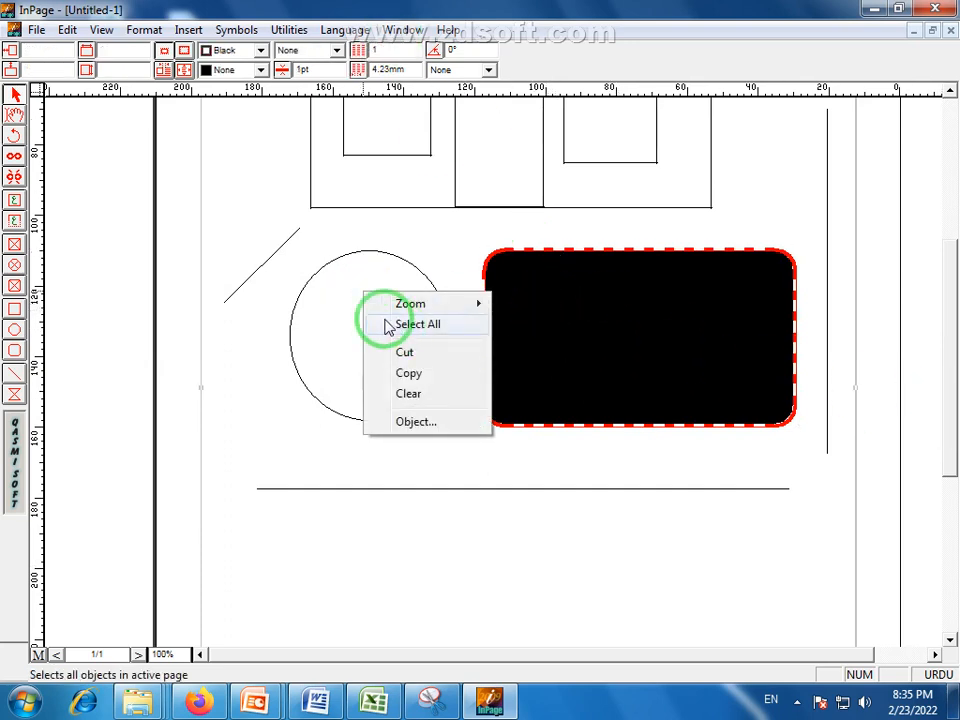
click(339, 305)
click(349, 255)
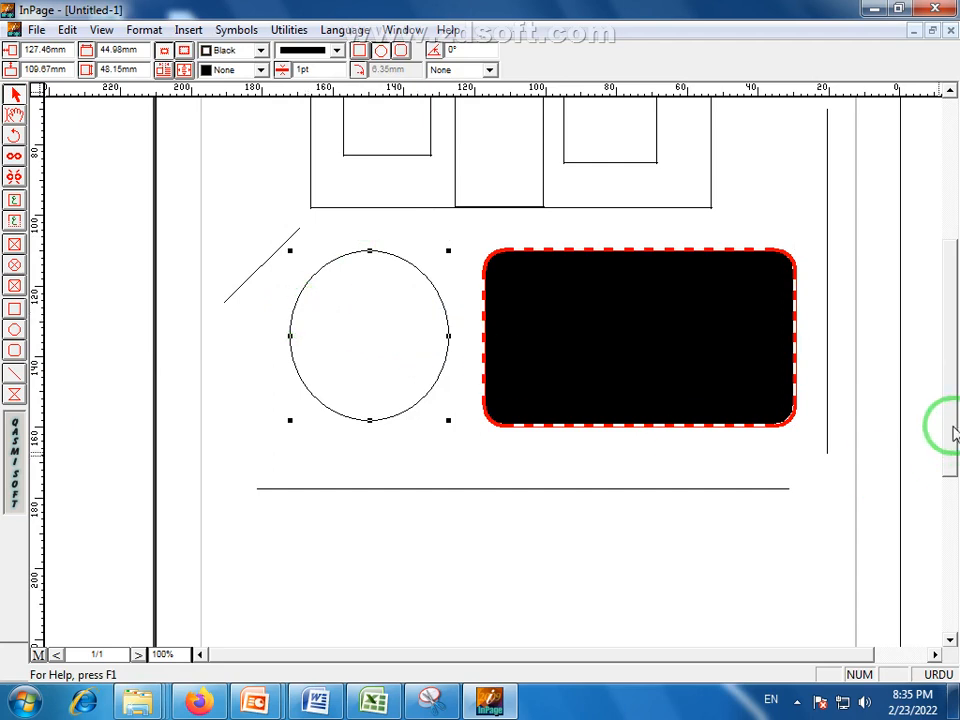
Draw a rectangular polygon about 115 by 46 mm below the horizontal line and return to object selection.
drag(952, 432, 943, 489)
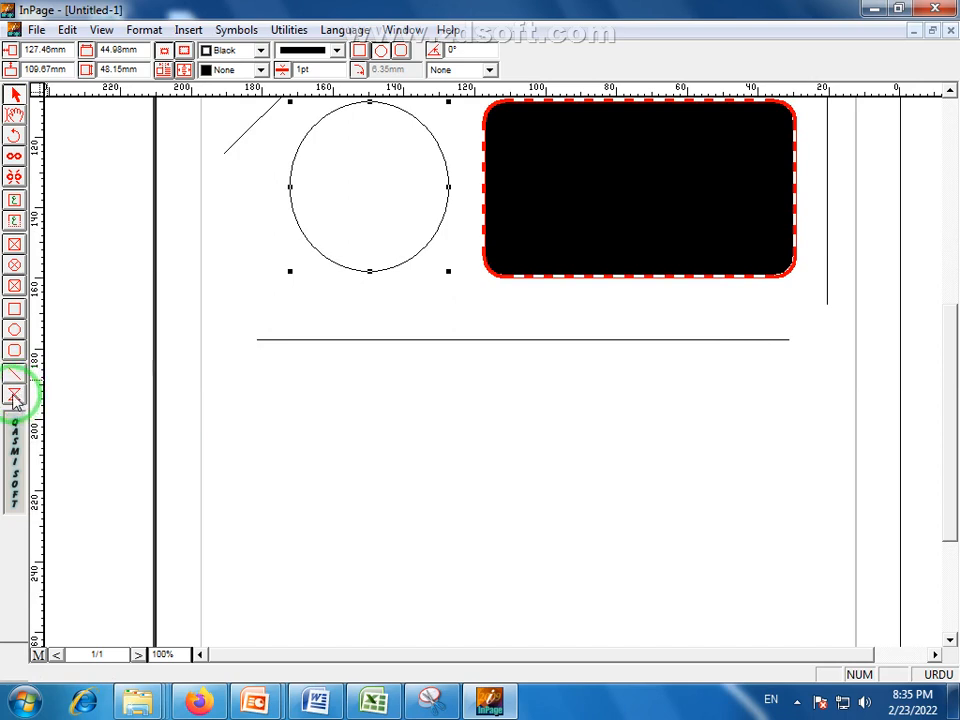
click(15, 395)
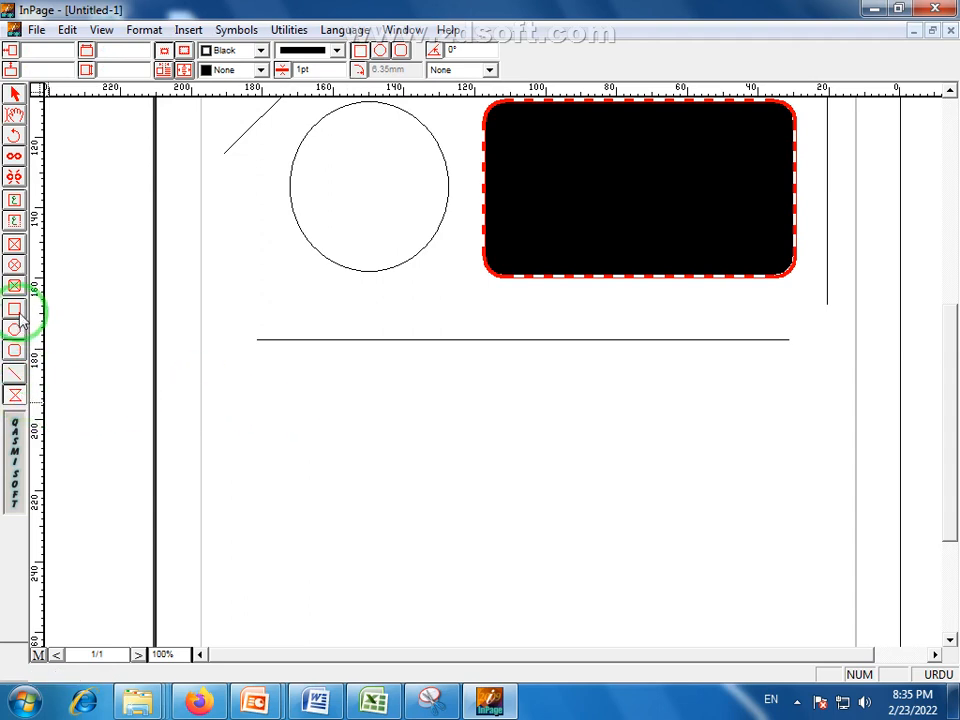
click(16, 396)
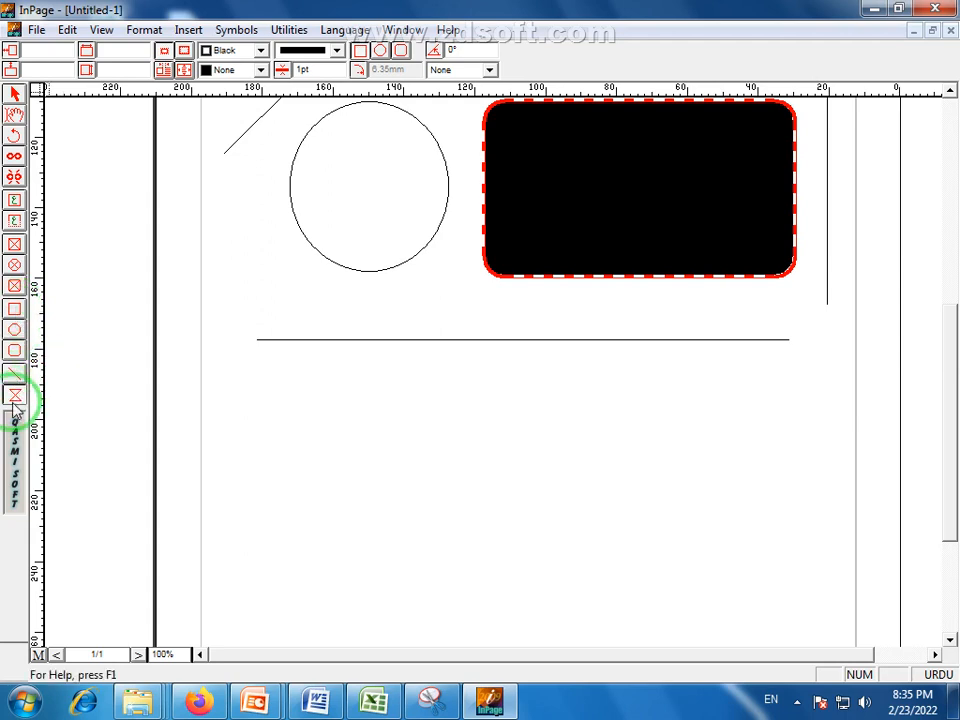
drag(320, 428, 726, 590)
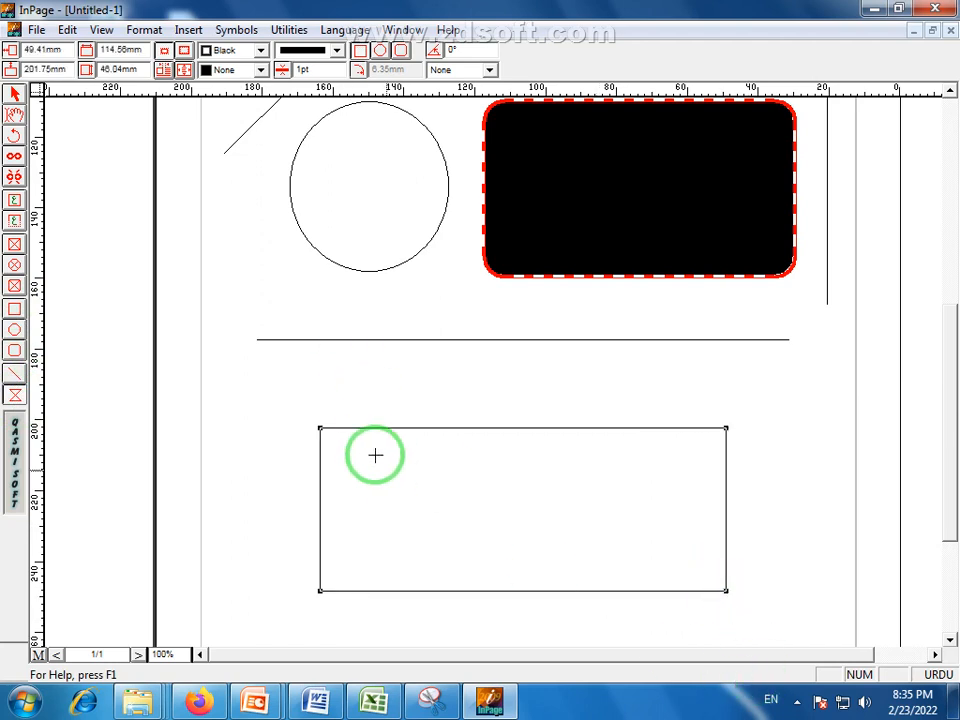
click(16, 97)
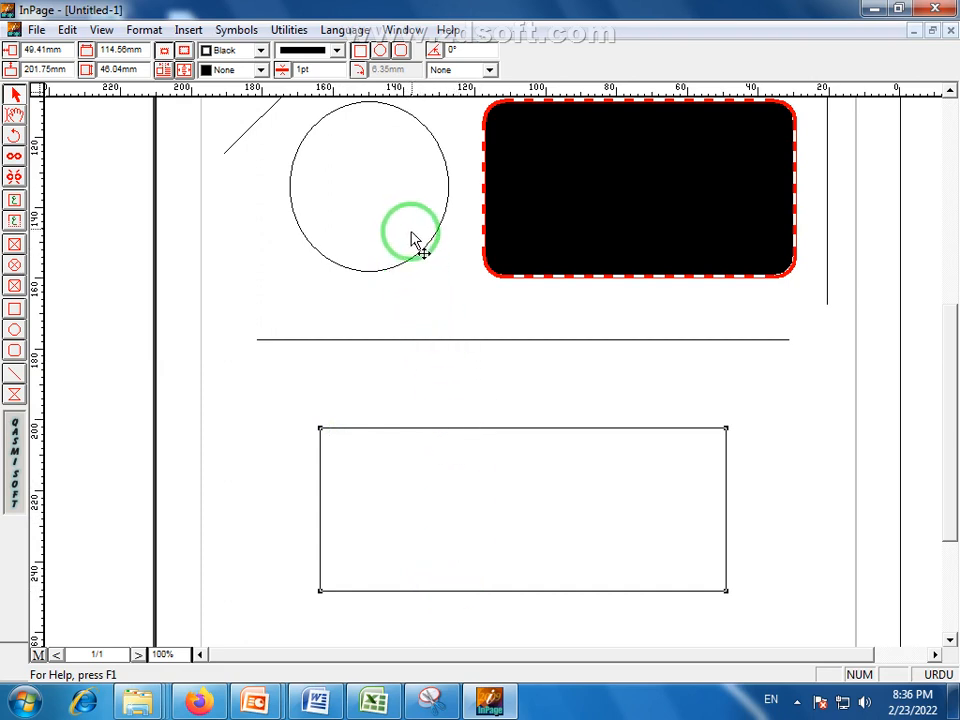
Reshape the polygon by pulling two upper-edge points down, one up, a lower-edge point up and a right-edge point inward.
scroll(952, 393, up, 3)
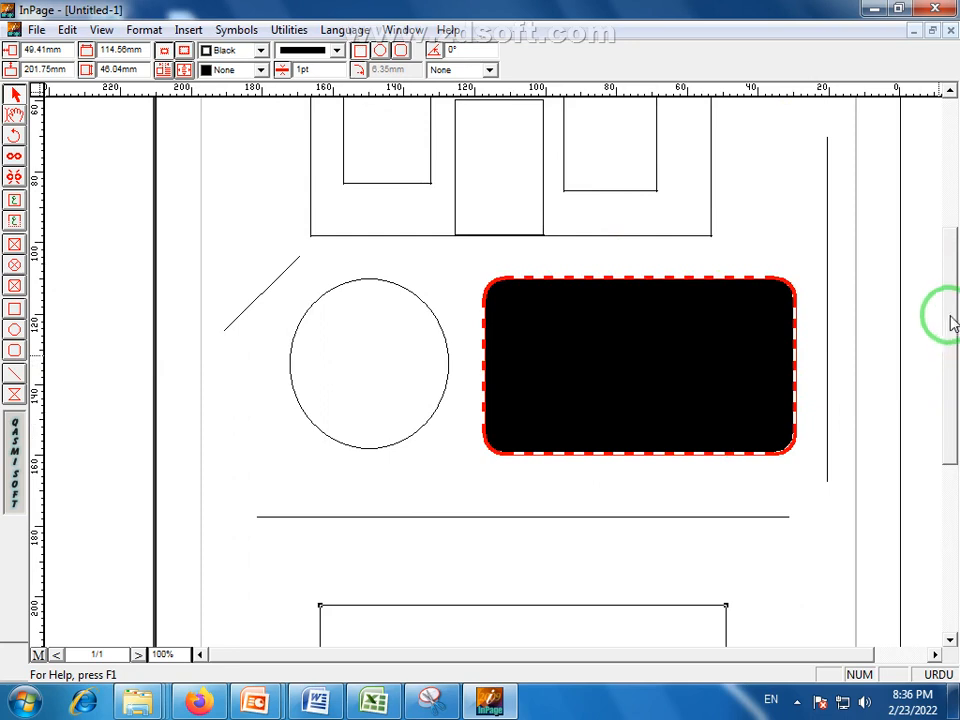
scroll(943, 386, down, 4)
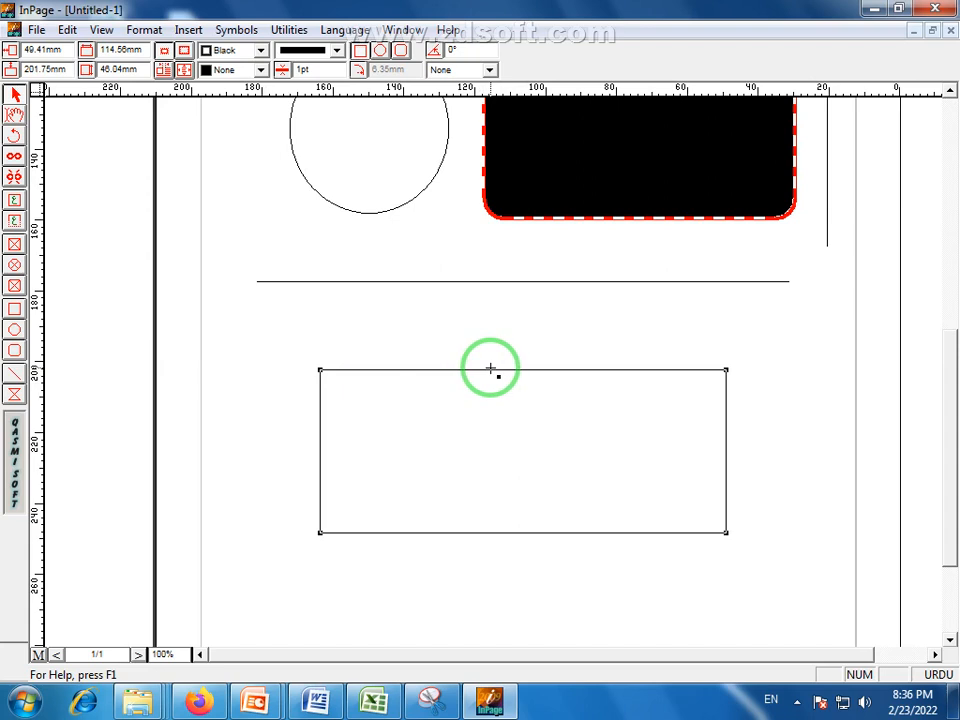
drag(490, 368, 400, 452)
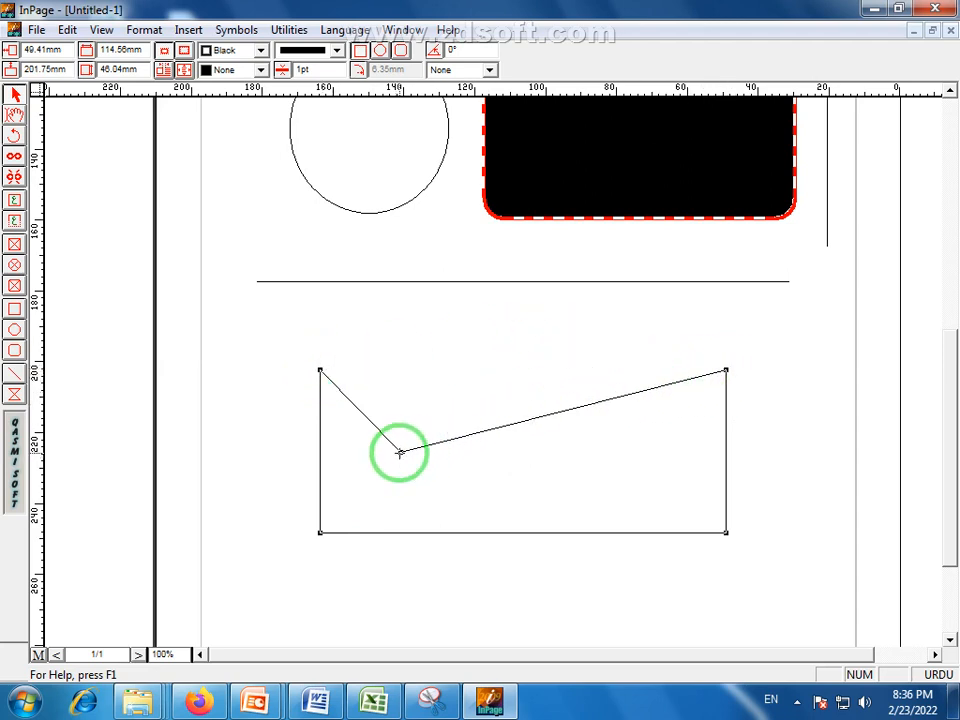
drag(352, 403, 353, 434)
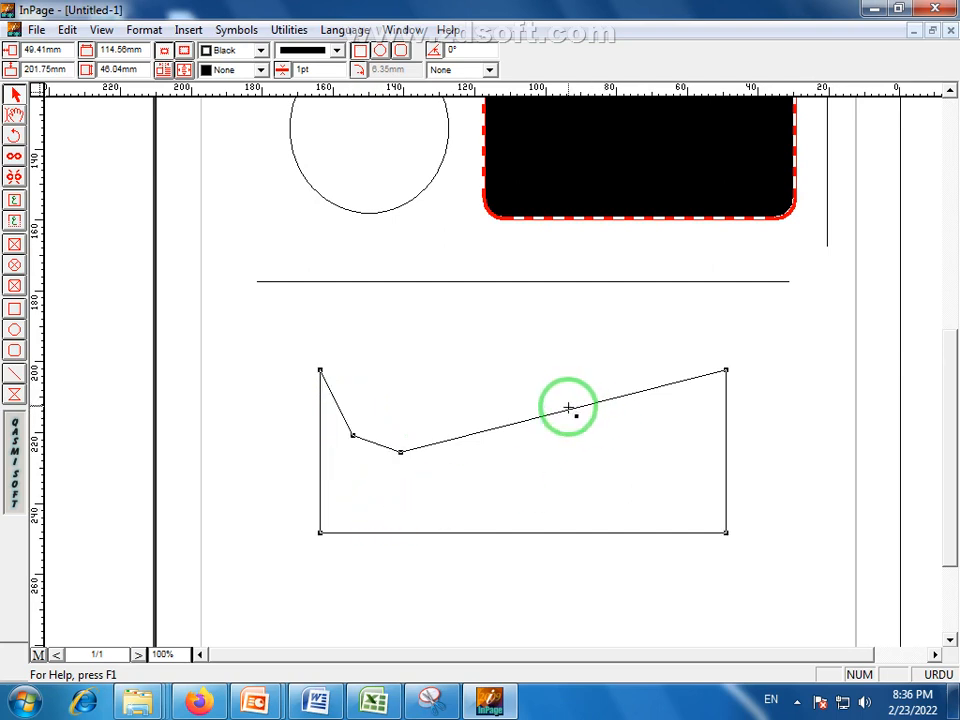
drag(567, 408, 564, 335)
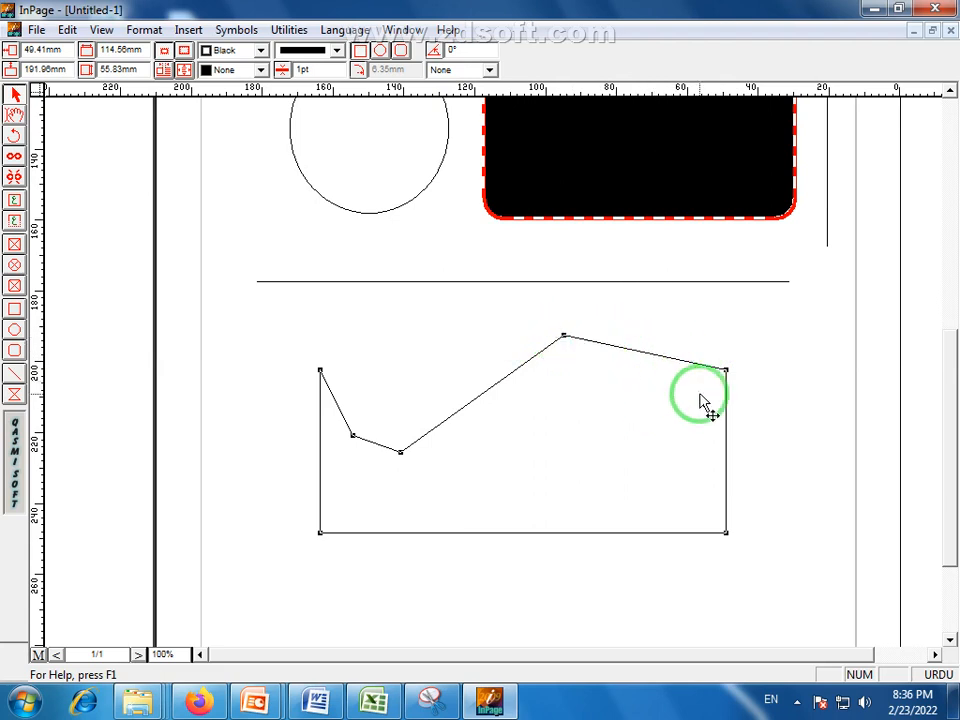
drag(659, 528, 644, 432)
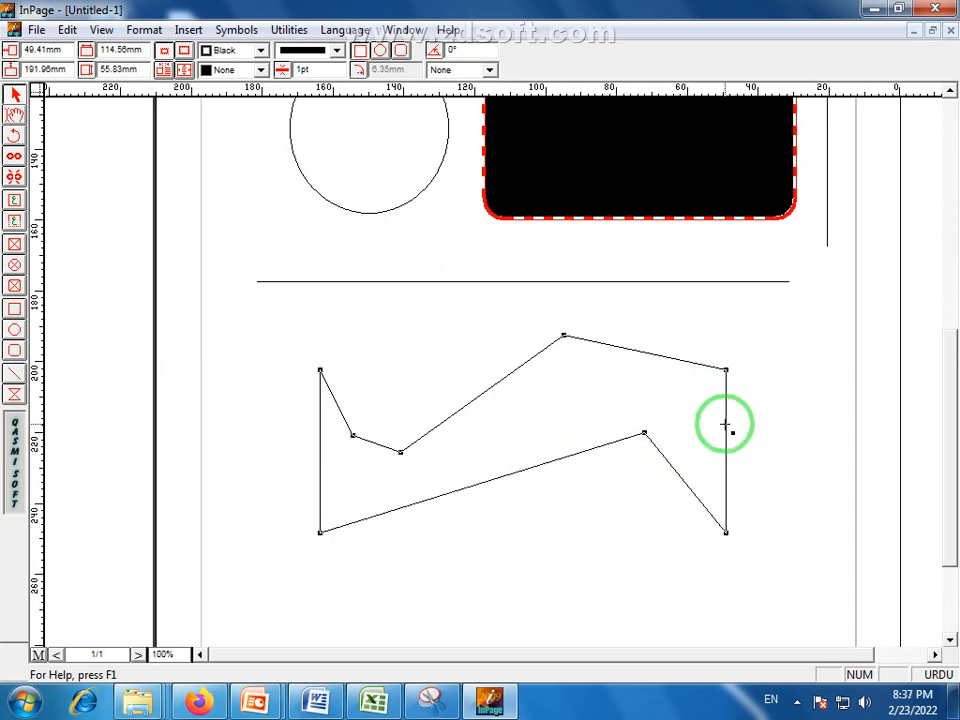
drag(728, 429, 681, 403)
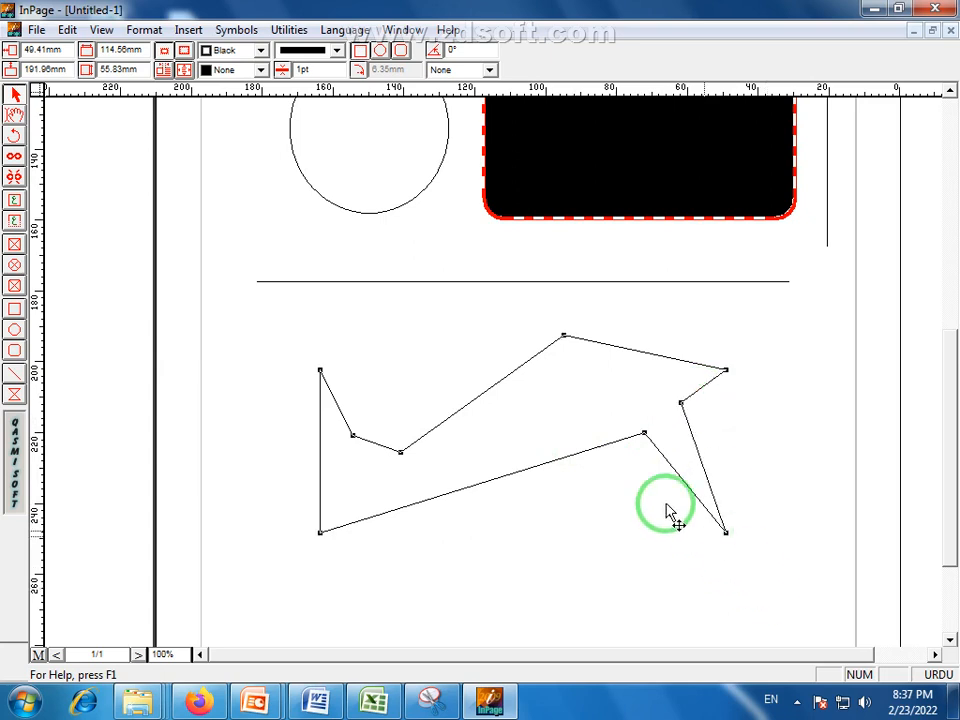
Fill the reshaped polygon with black and choose the solid border pattern for it.
click(259, 70)
click(238, 121)
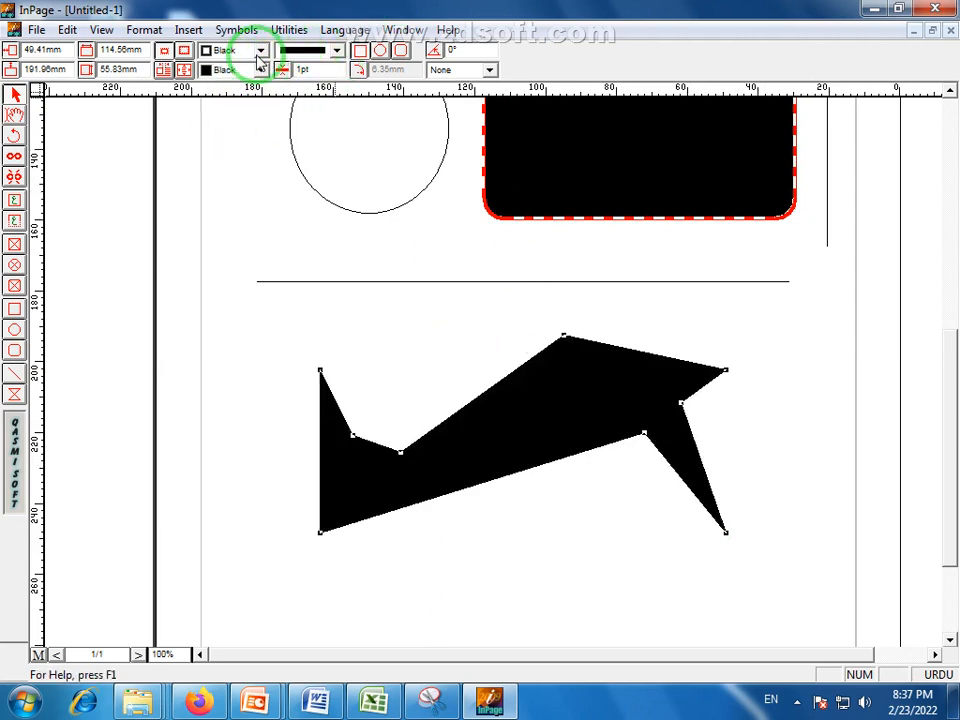
click(337, 51)
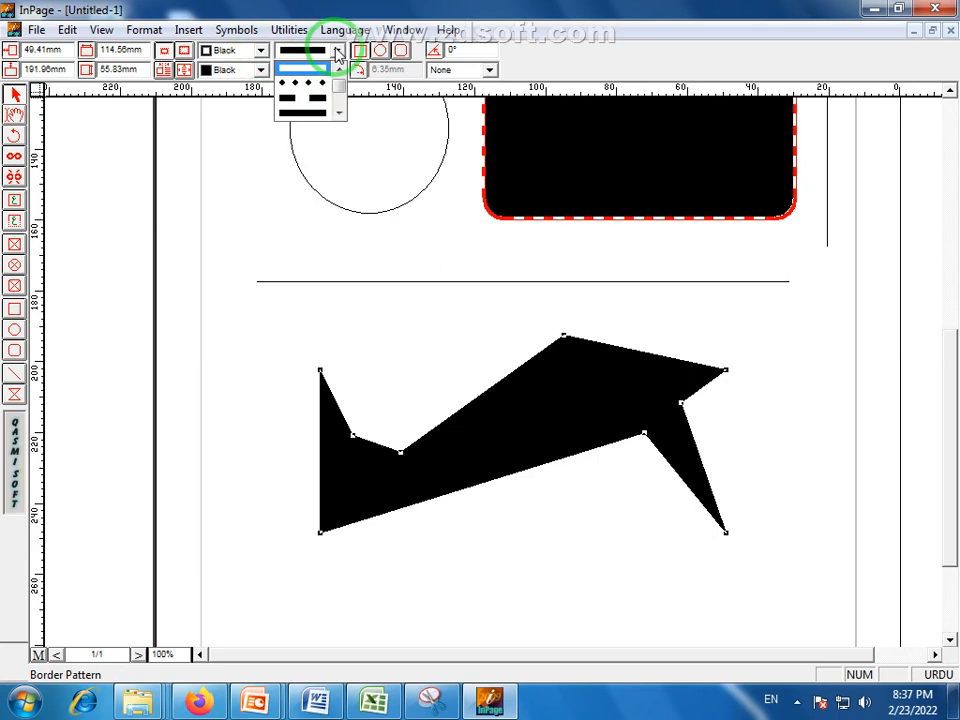
click(341, 118)
click(341, 117)
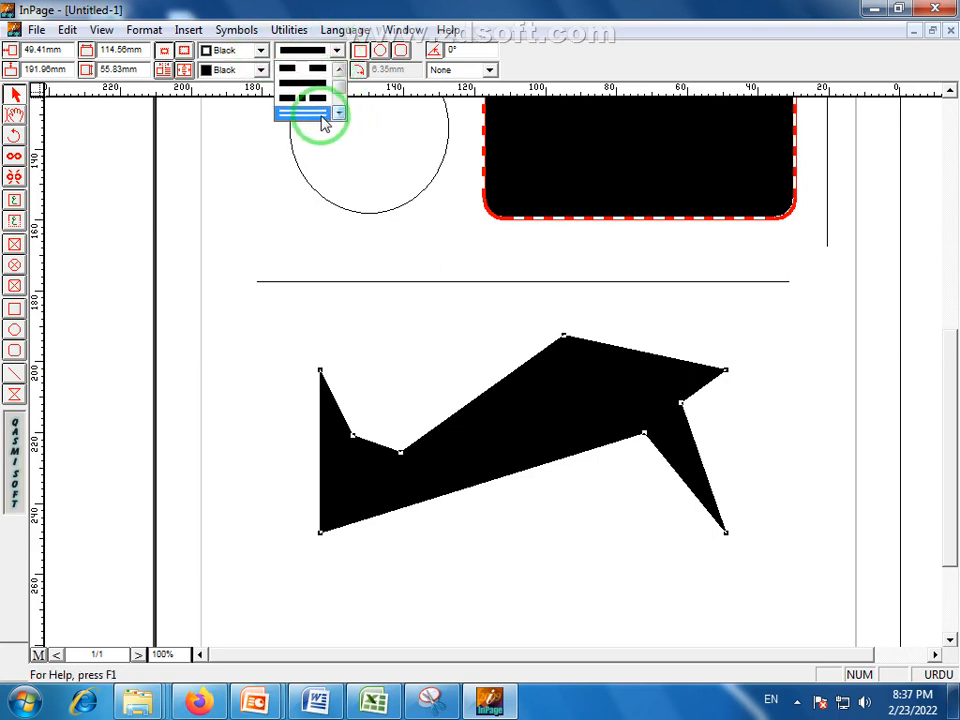
click(311, 86)
Set the polygon's border colour to red and thickness to 5 pt, then deselect and reselect the polygon.
click(261, 50)
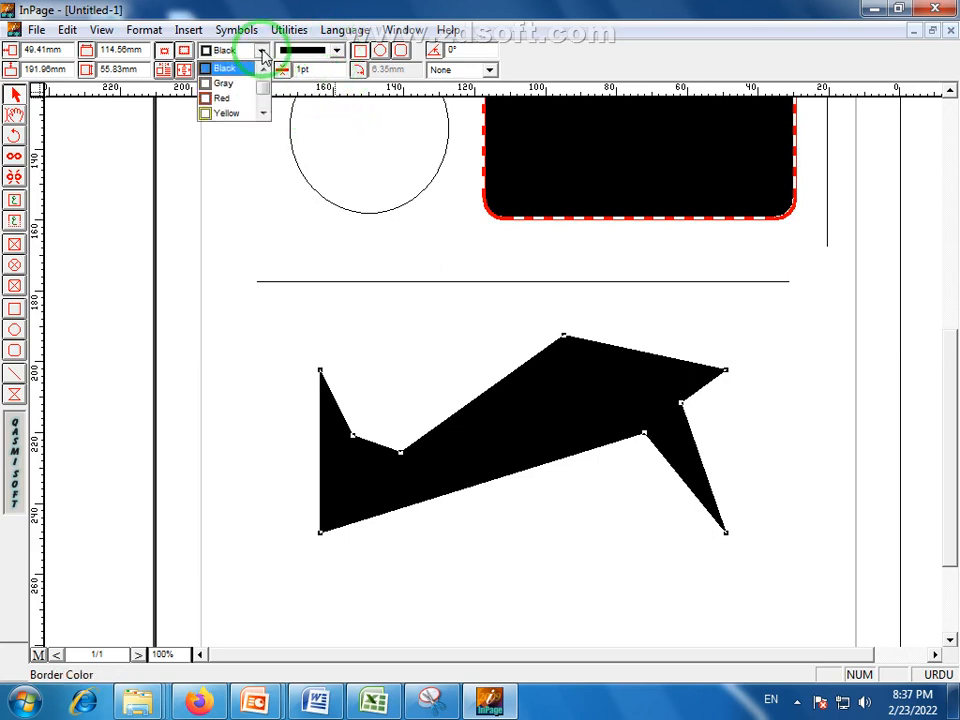
click(231, 99)
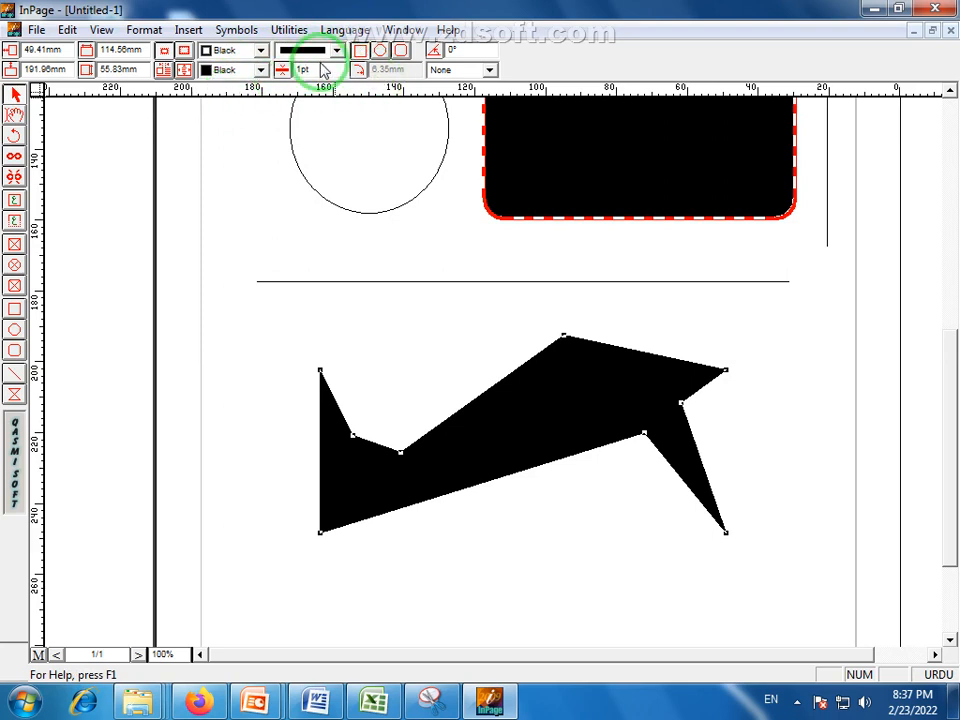
text(5)
key(Return)
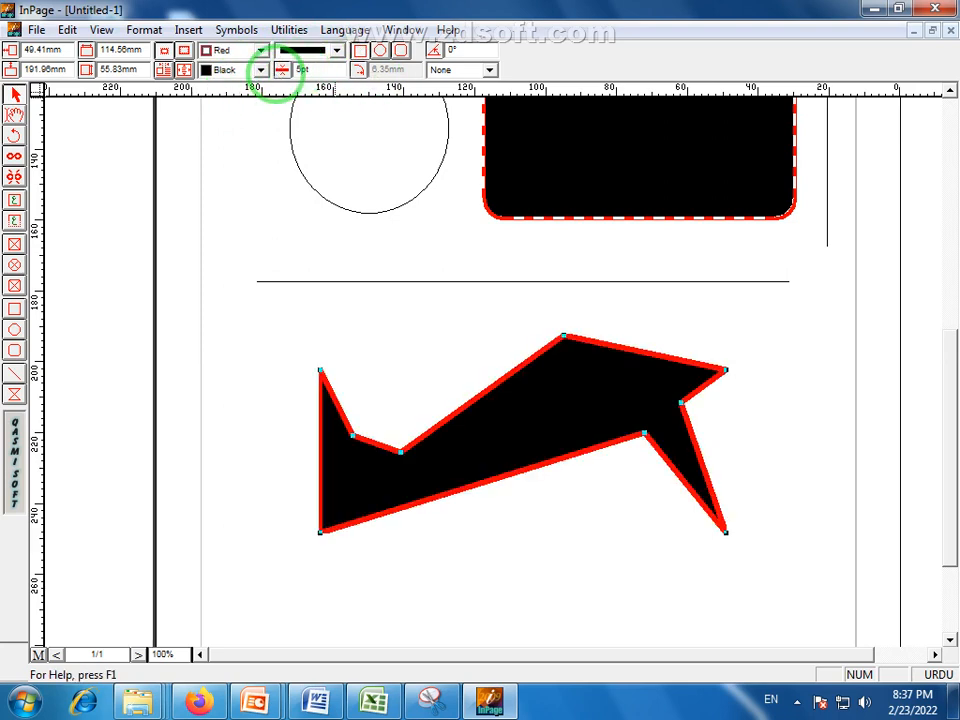
click(502, 585)
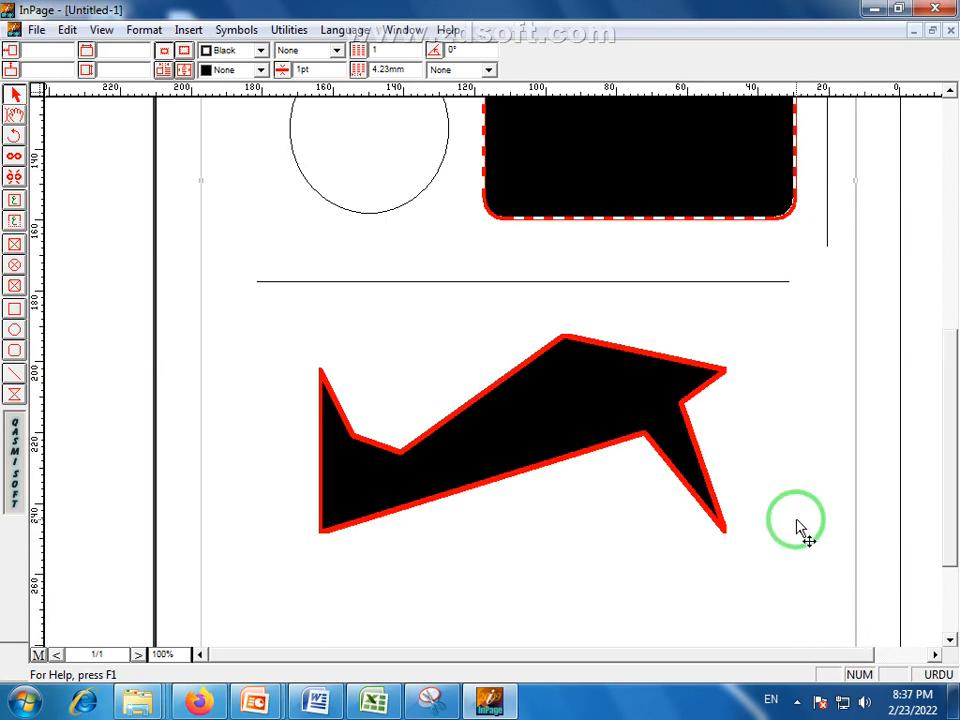
click(446, 463)
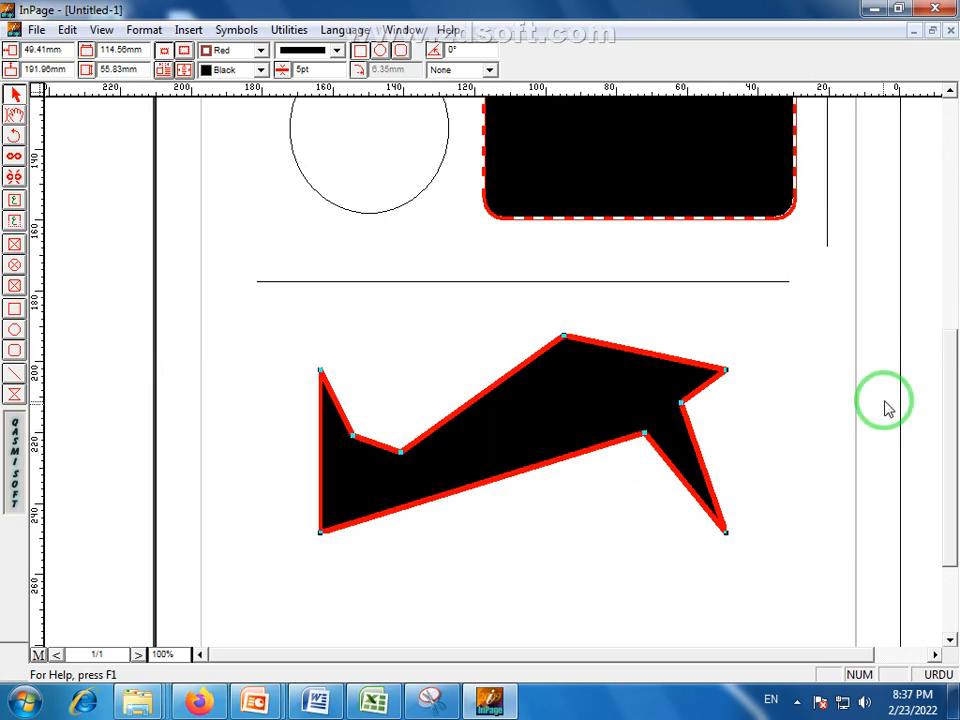
Draw an ellipse about 14 by 8 mm inside the black polygon, below its upper peak, and return to object selection.
click(729, 482)
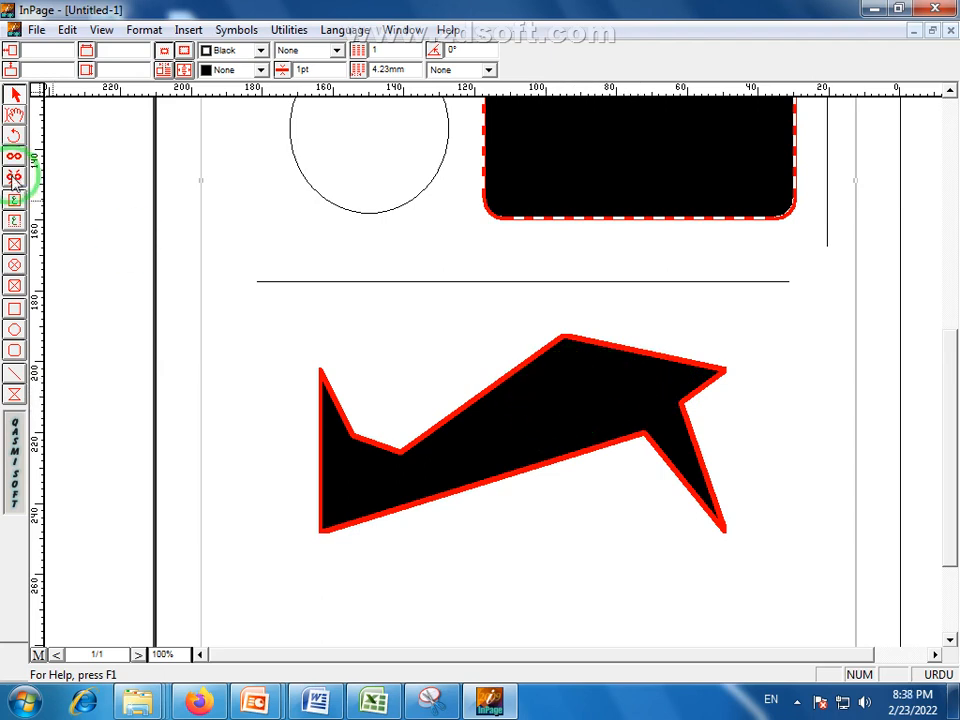
click(15, 330)
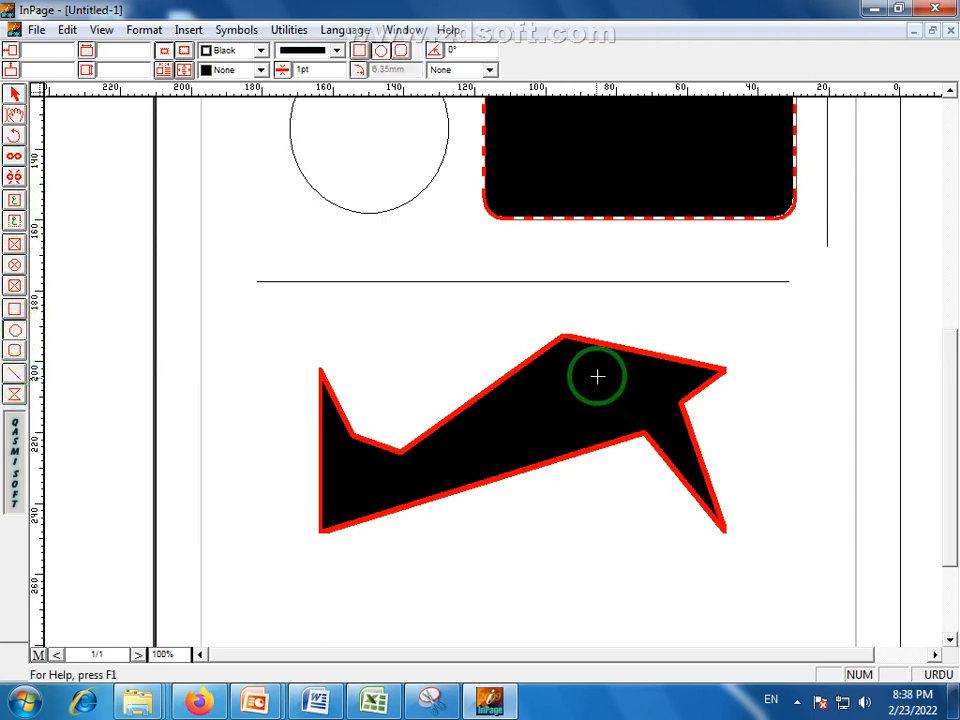
drag(597, 376, 557, 401)
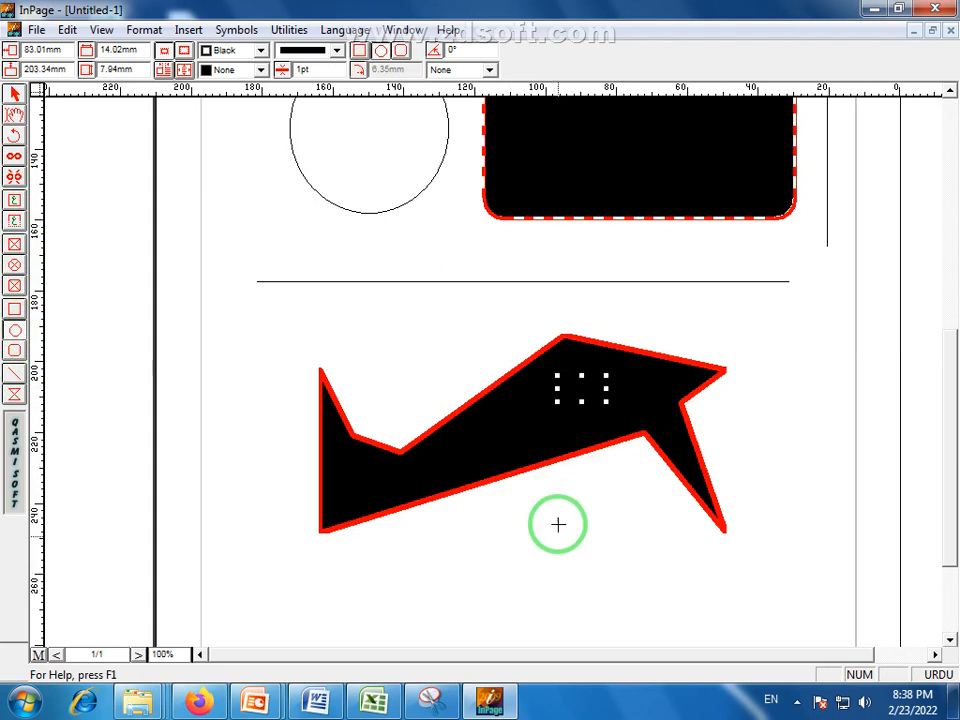
click(18, 96)
Fill the small ellipse with red, move it right and slightly up inside the polygon, and deselect it.
click(259, 70)
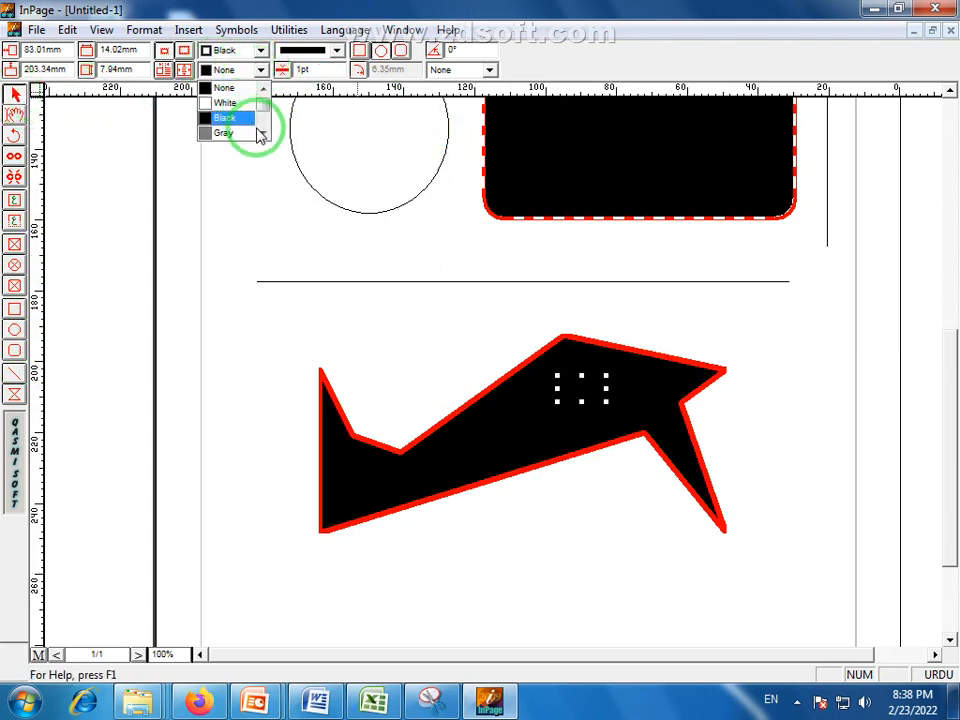
scroll(259, 133, down, 2)
click(250, 133)
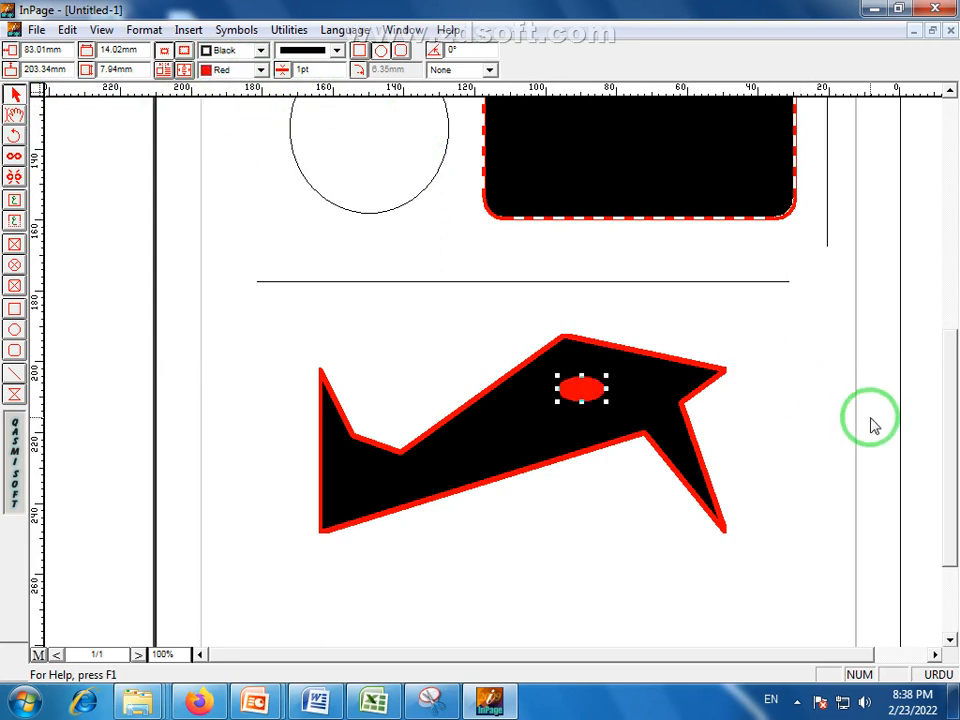
drag(583, 390, 626, 390)
click(829, 431)
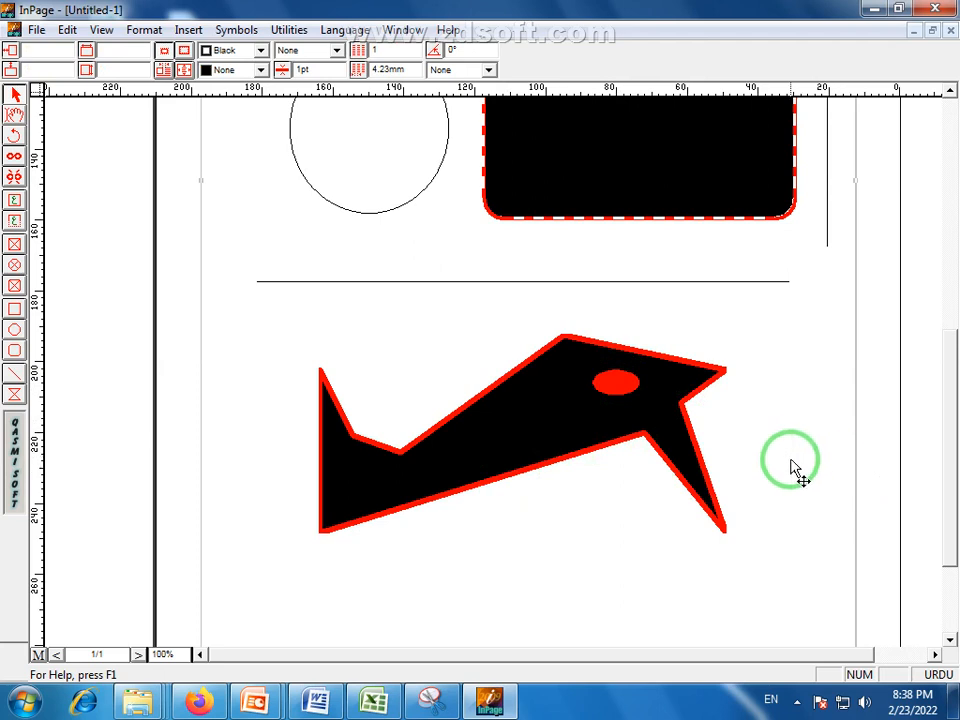
Create a new A4 portrait document with right-to-left direction and set its text size to 48 pt.
drag(955, 500, 948, 265)
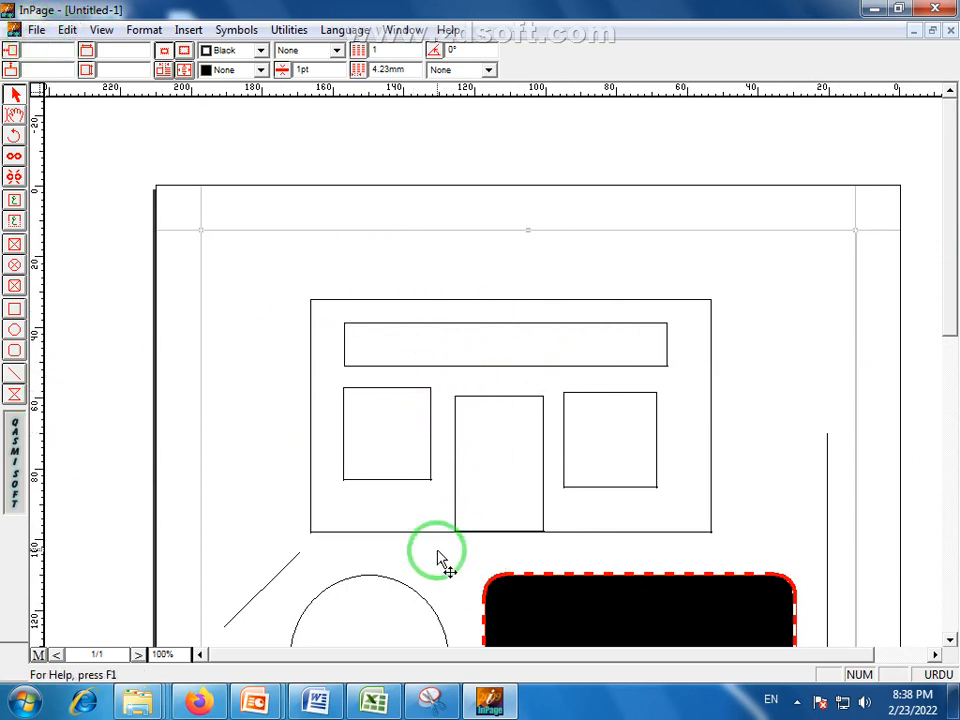
click(35, 29)
click(63, 52)
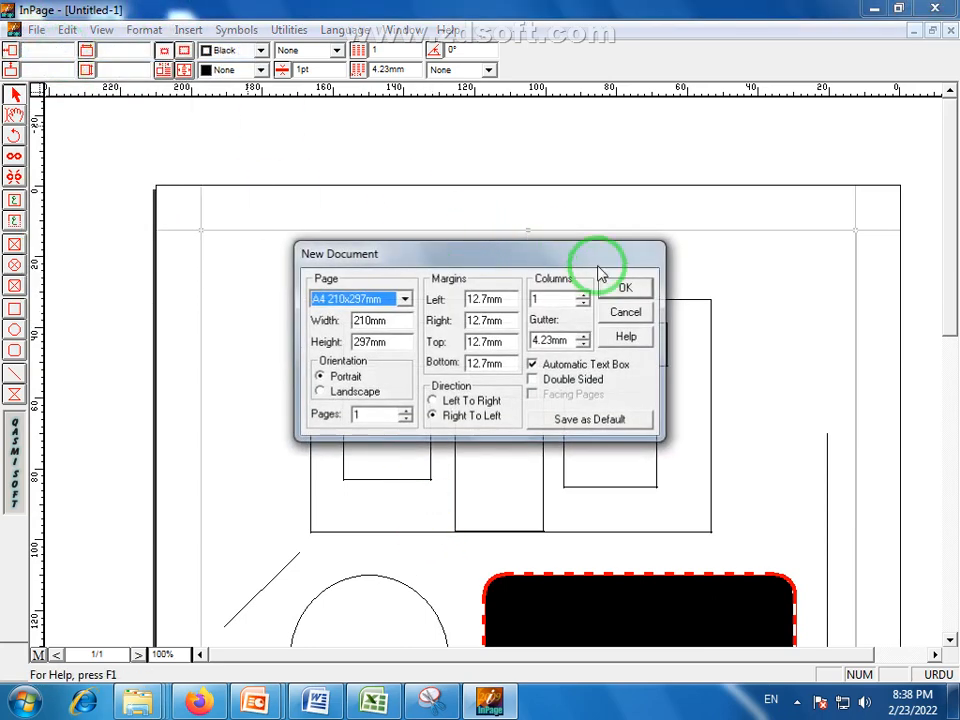
click(618, 286)
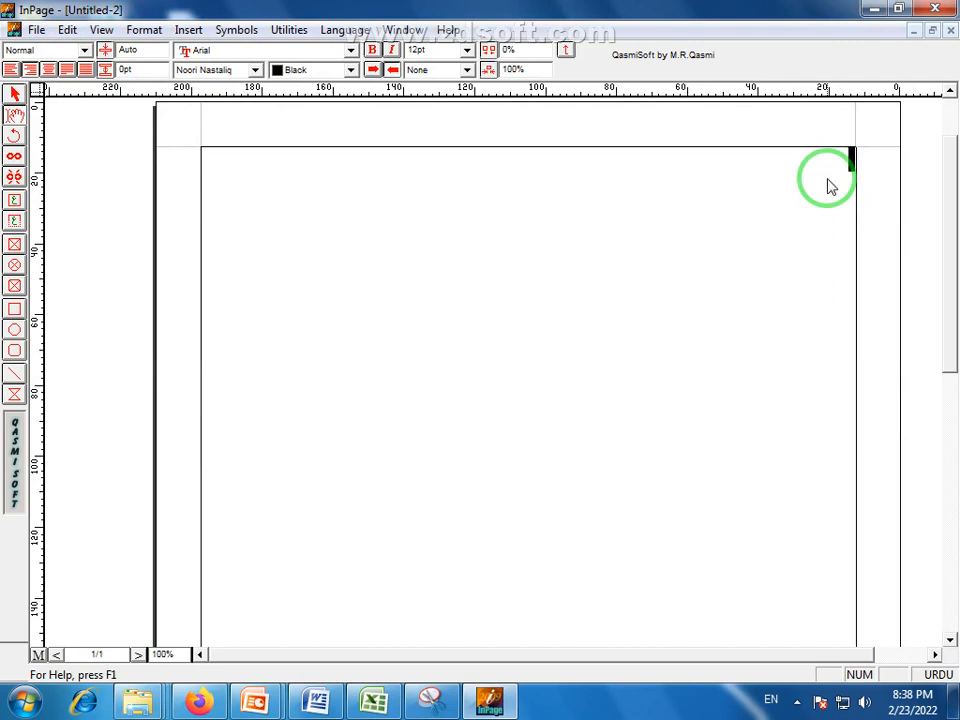
click(466, 49)
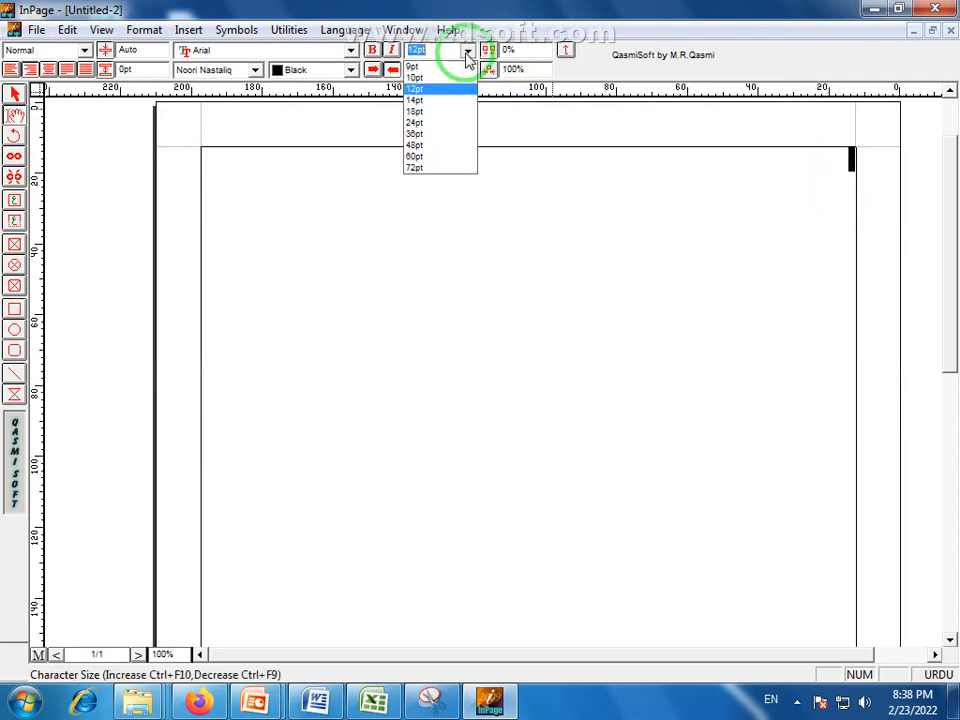
click(437, 149)
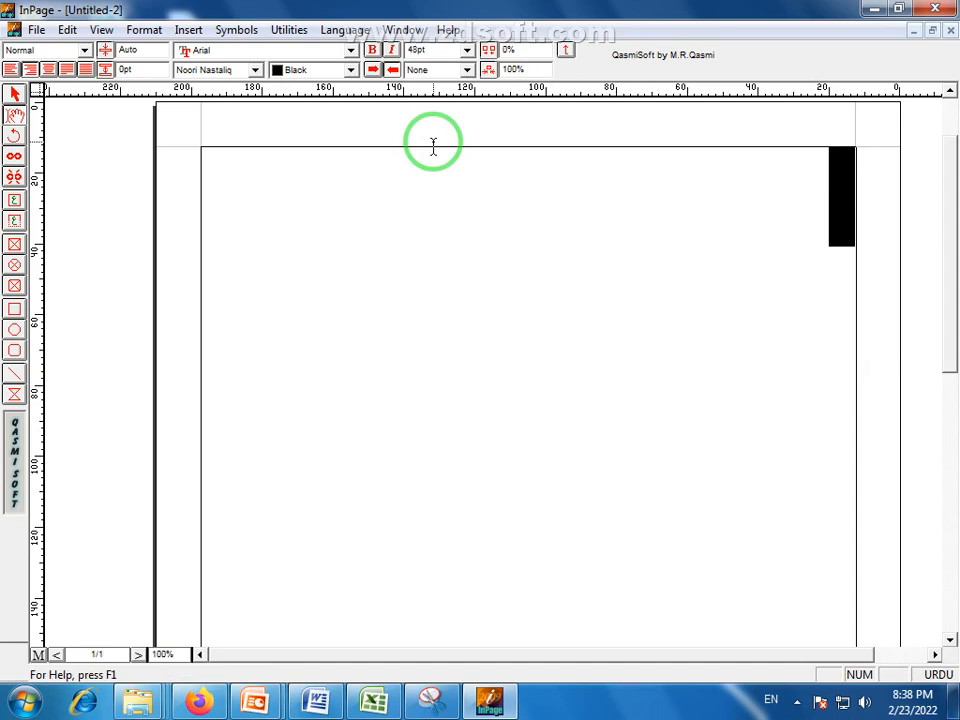
text(پاکستان)
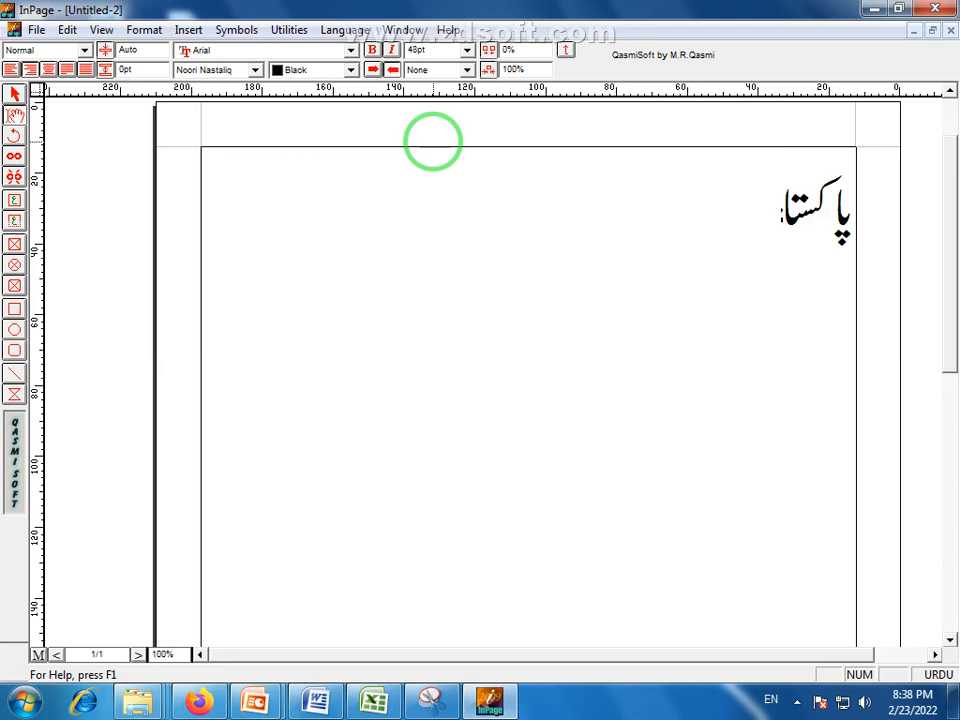
key(BackSpace)
key(BackSpace)
key(BackSpace)
key(BackSpace)
key(BackSpace)
key(BackSpace)
Enter the word "ملتان" on the first line, centre it on the page and select it.
text(م)
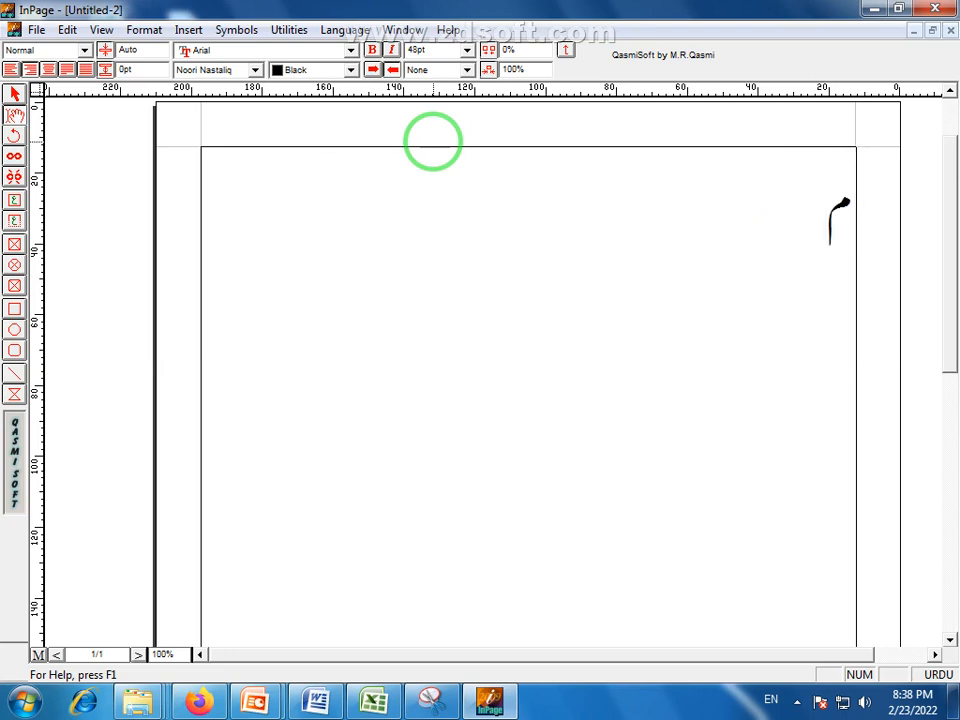
text(لتان)
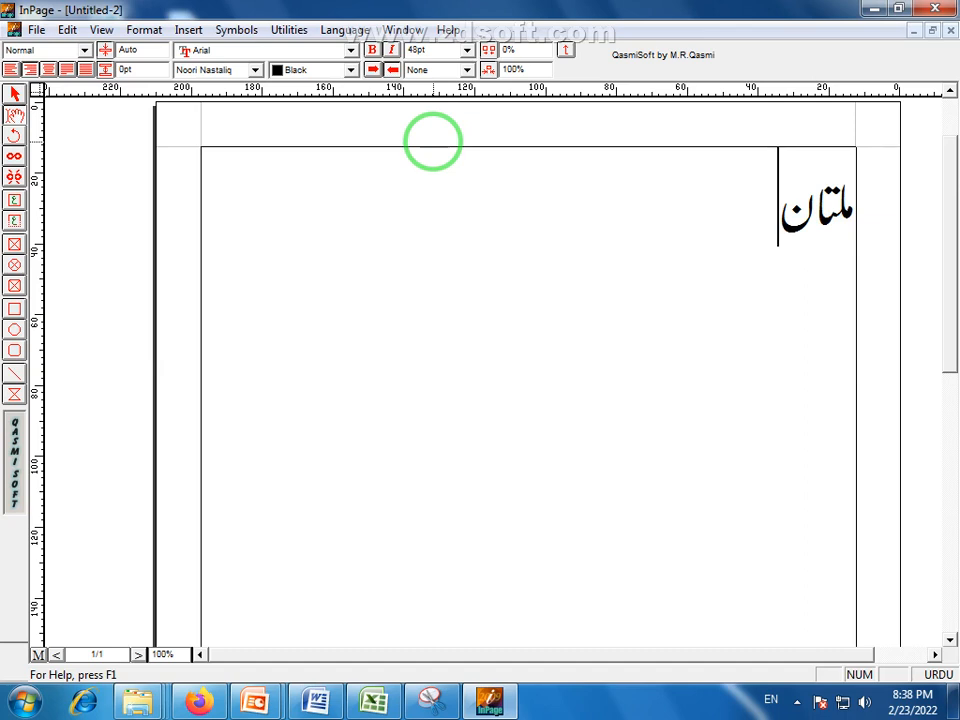
double_click(810, 195)
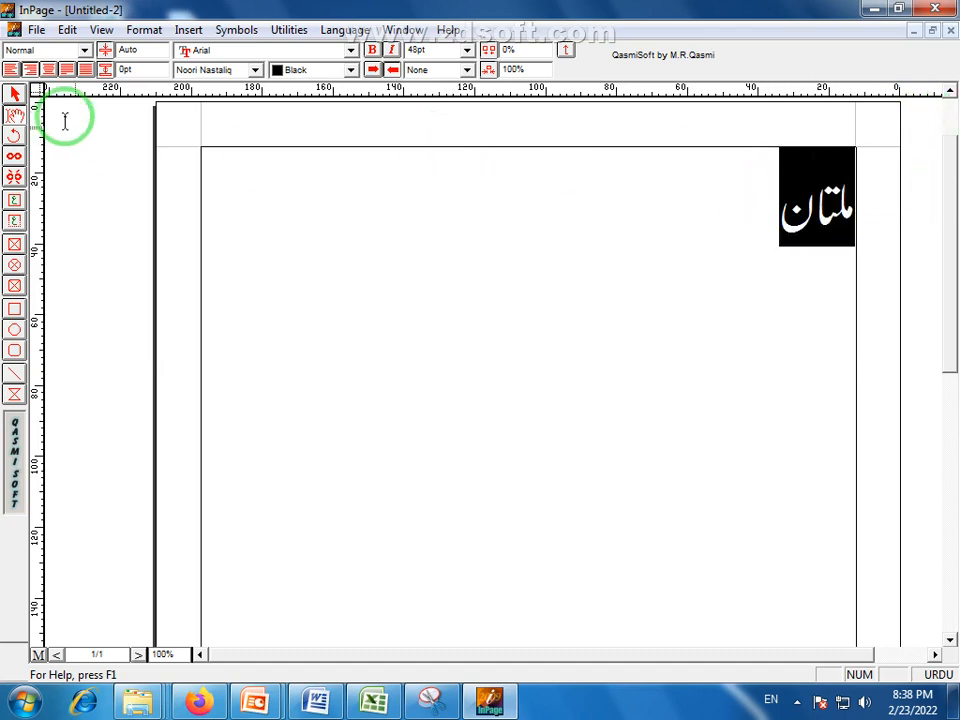
click(30, 69)
click(508, 274)
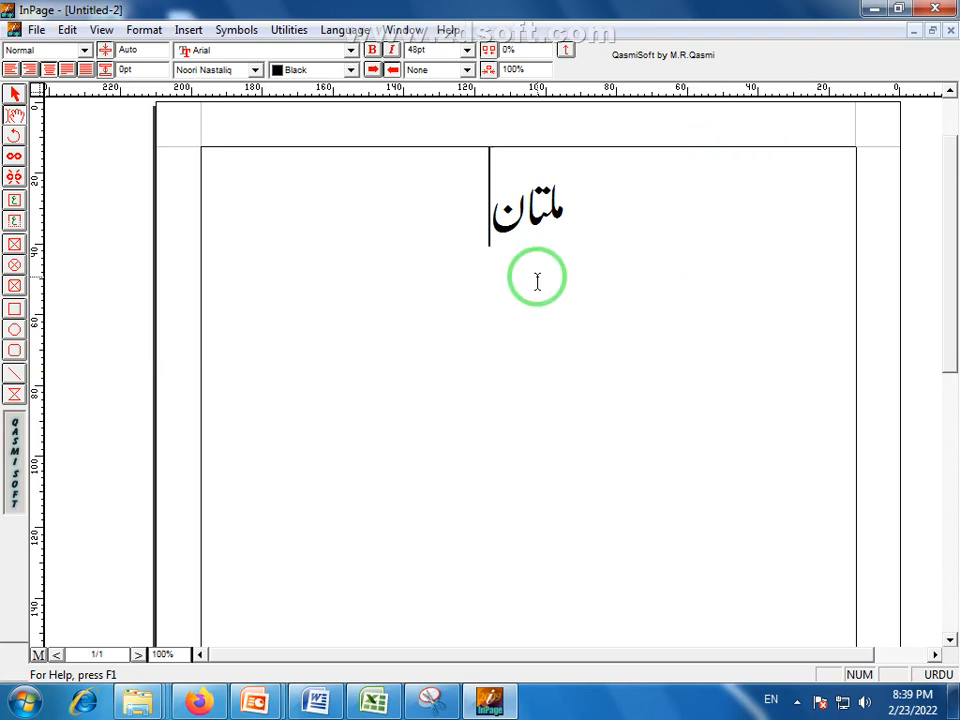
drag(486, 214, 606, 219)
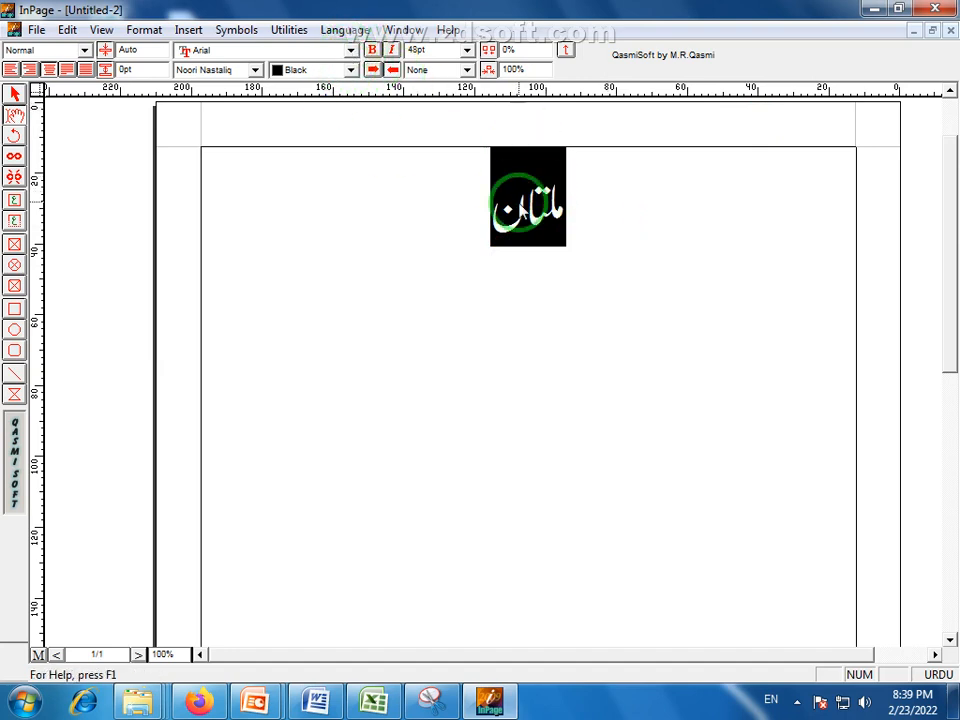
click(351, 51)
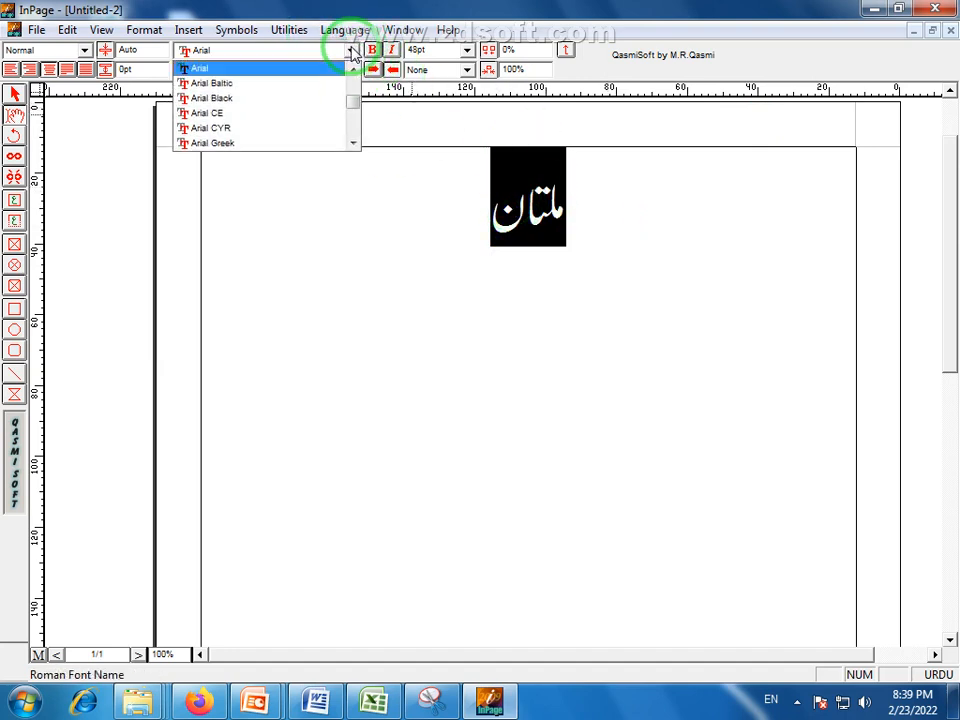
Switch to Windows Explorer and open the Full Book folder under PRIME > Prime Computer College on drive D.
click(138, 700)
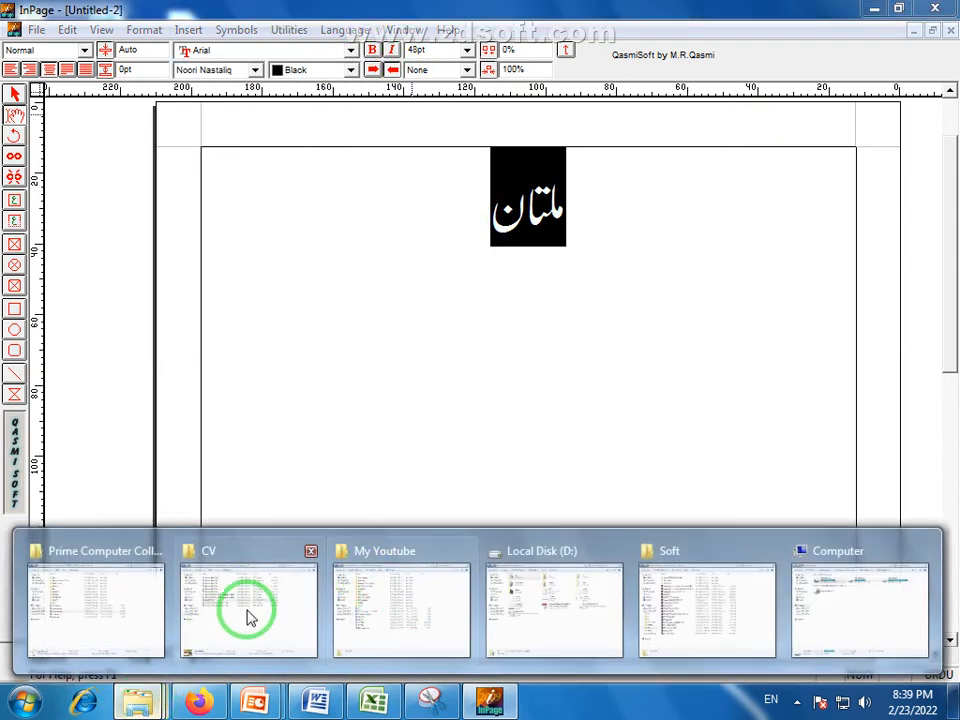
click(247, 600)
click(141, 700)
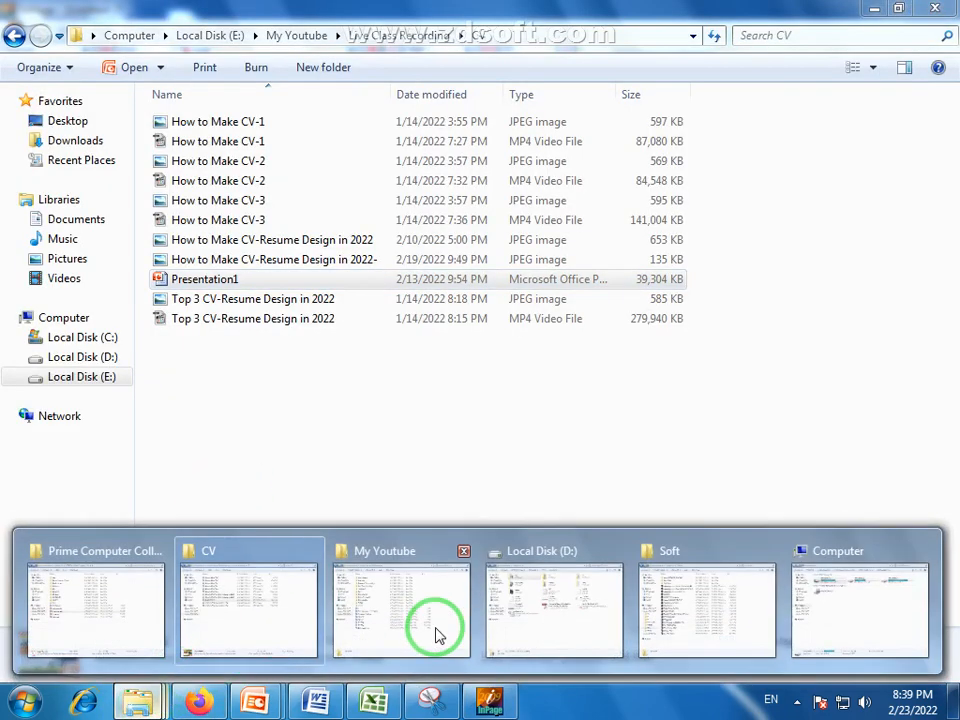
click(680, 617)
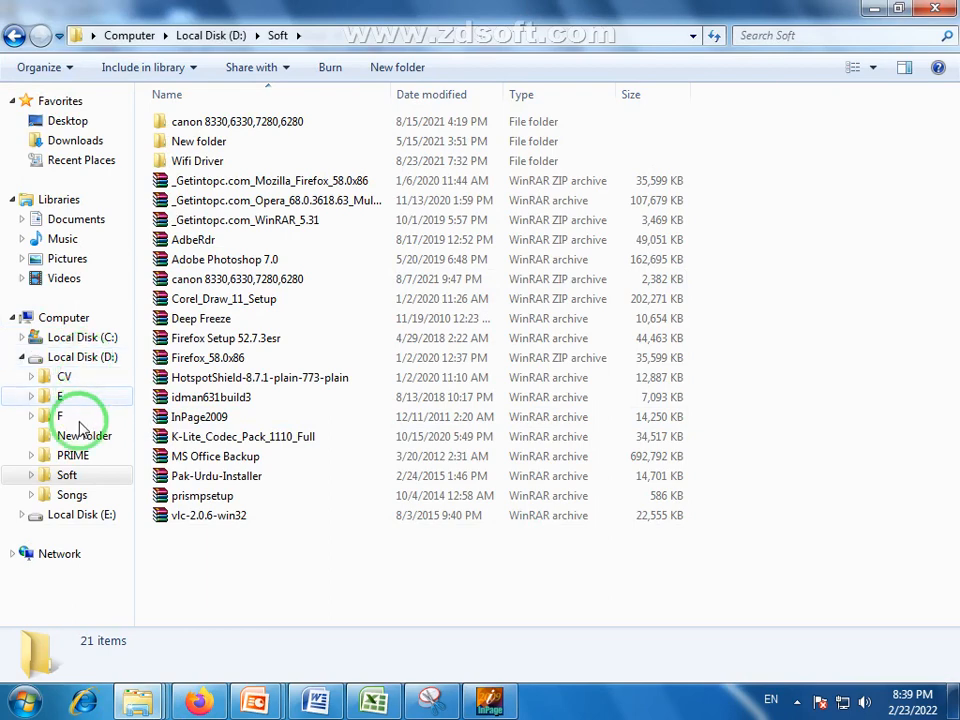
click(66, 455)
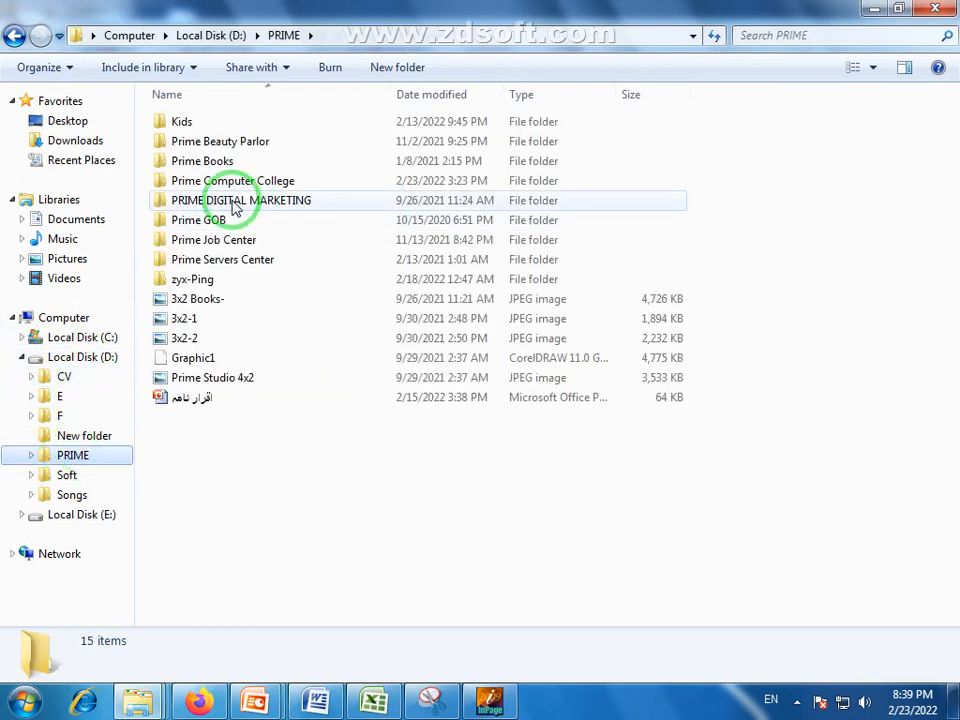
double_click(236, 200)
click(15, 35)
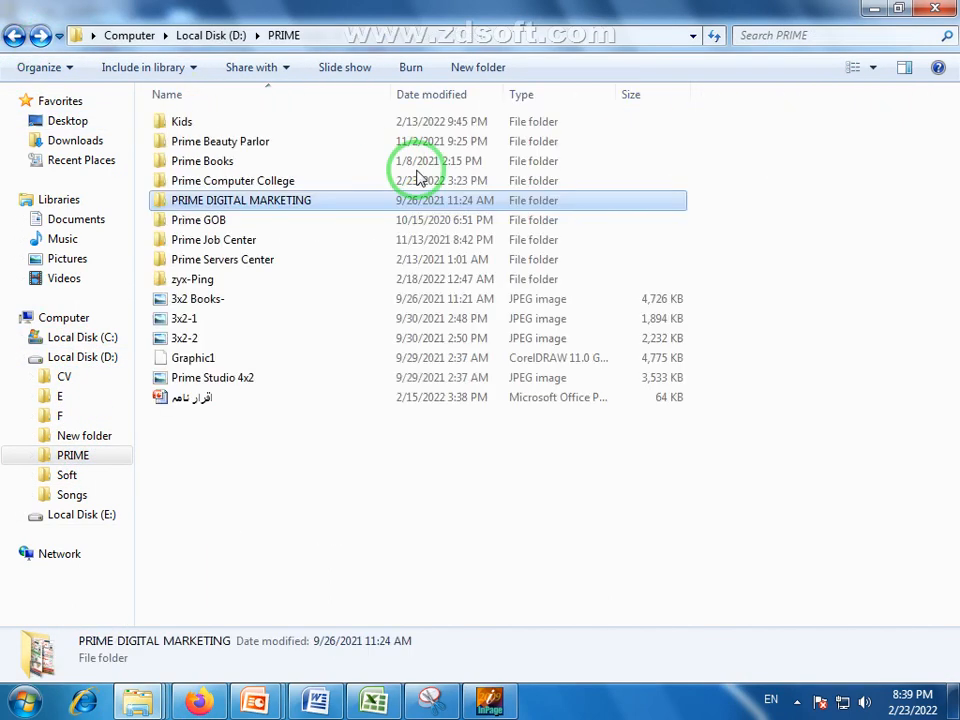
double_click(242, 182)
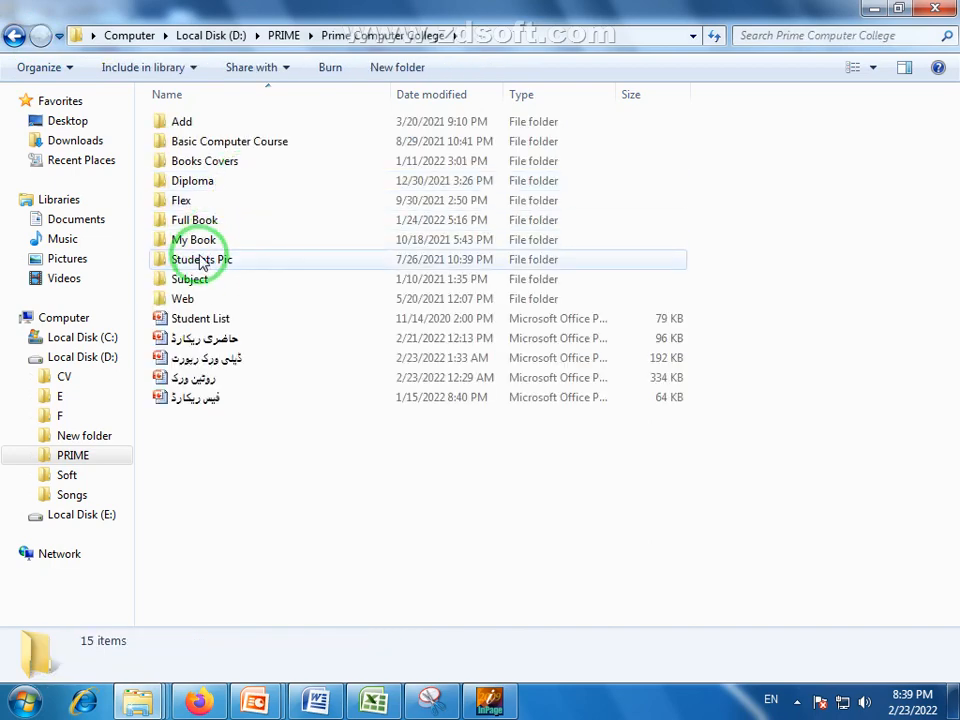
double_click(196, 222)
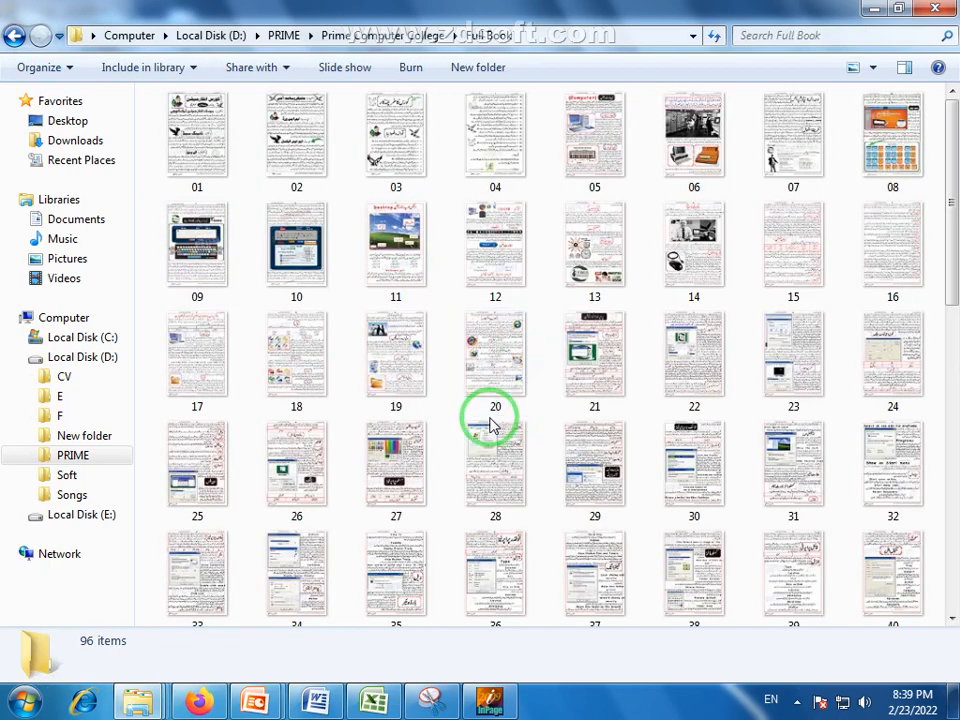
Open image 30 in Windows Photo Viewer and examine the bordered headings on its upper part.
click(707, 470)
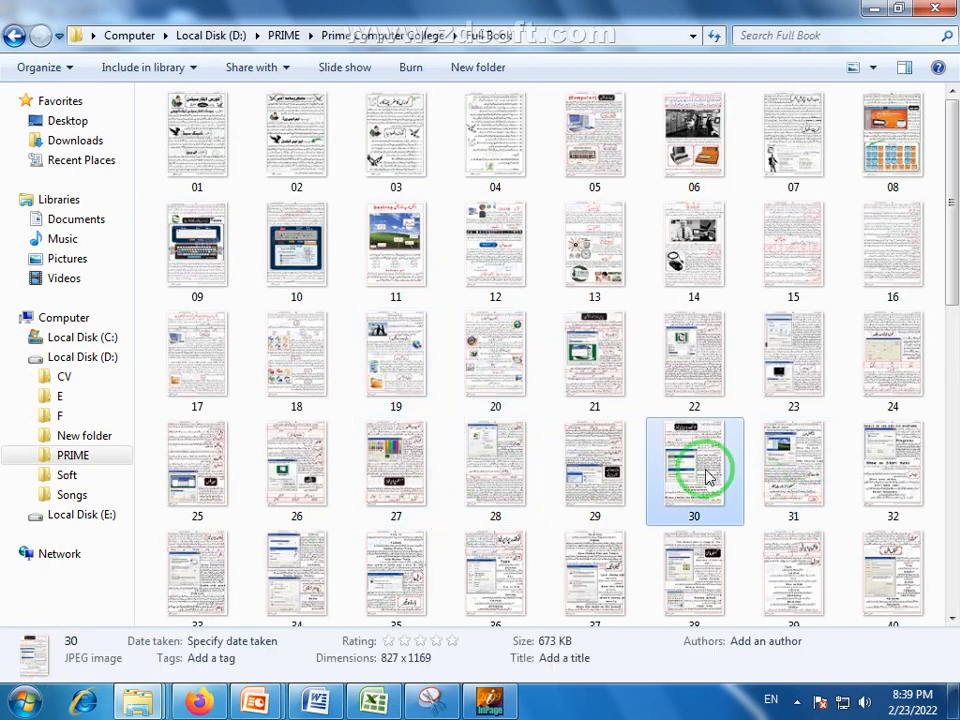
double_click(707, 473)
scroll(476, 272, up, 3)
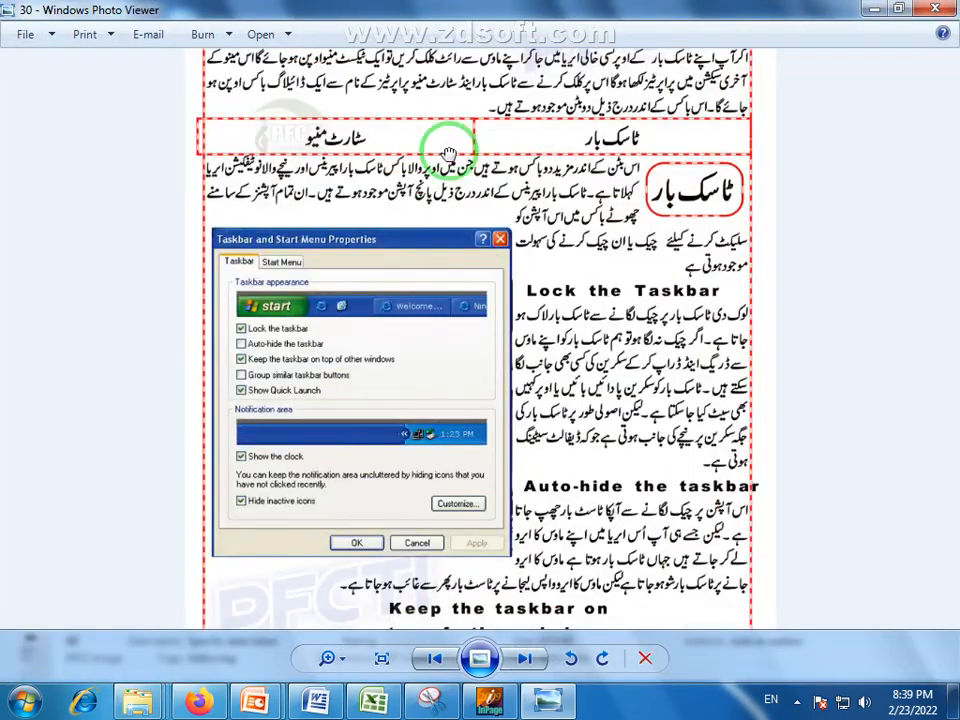
drag(446, 146, 438, 320)
scroll(439, 320, up, 1)
drag(440, 256, 455, 315)
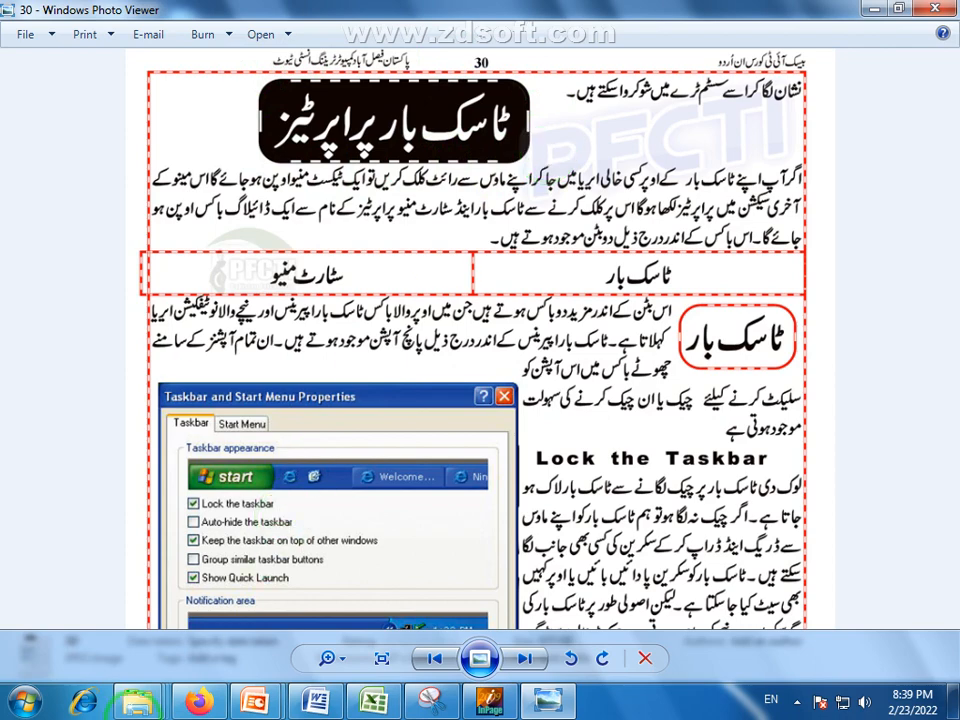
Return to the Full Book folder in Windows Explorer and open the image B-Inpage (7) to examine its layout.
click(507, 705)
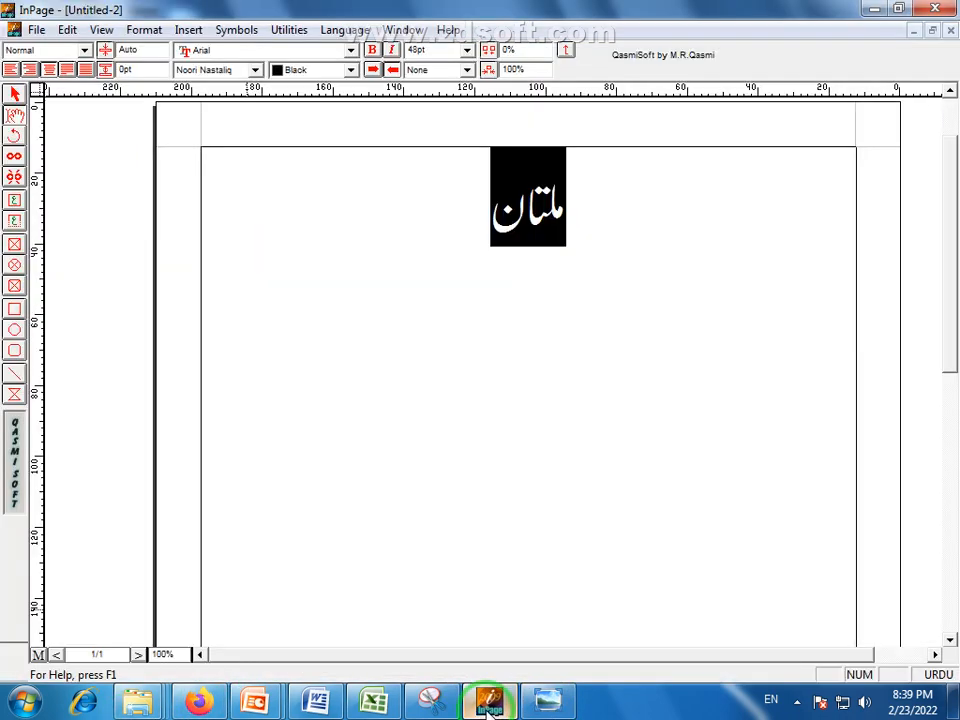
mouse_move(137, 700)
click(660, 594)
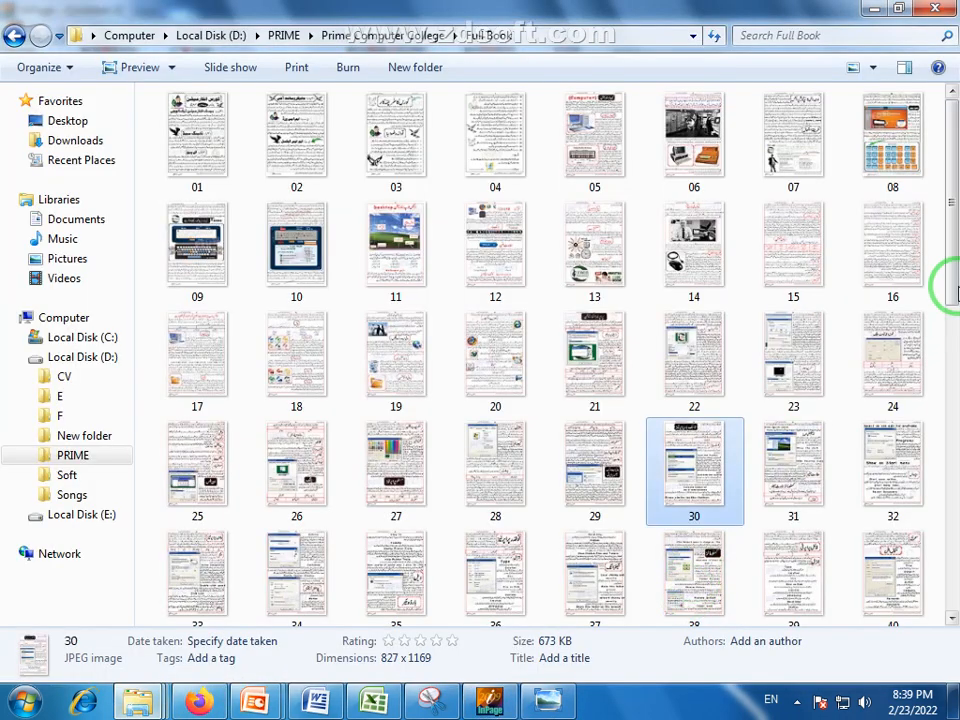
drag(945, 285, 952, 598)
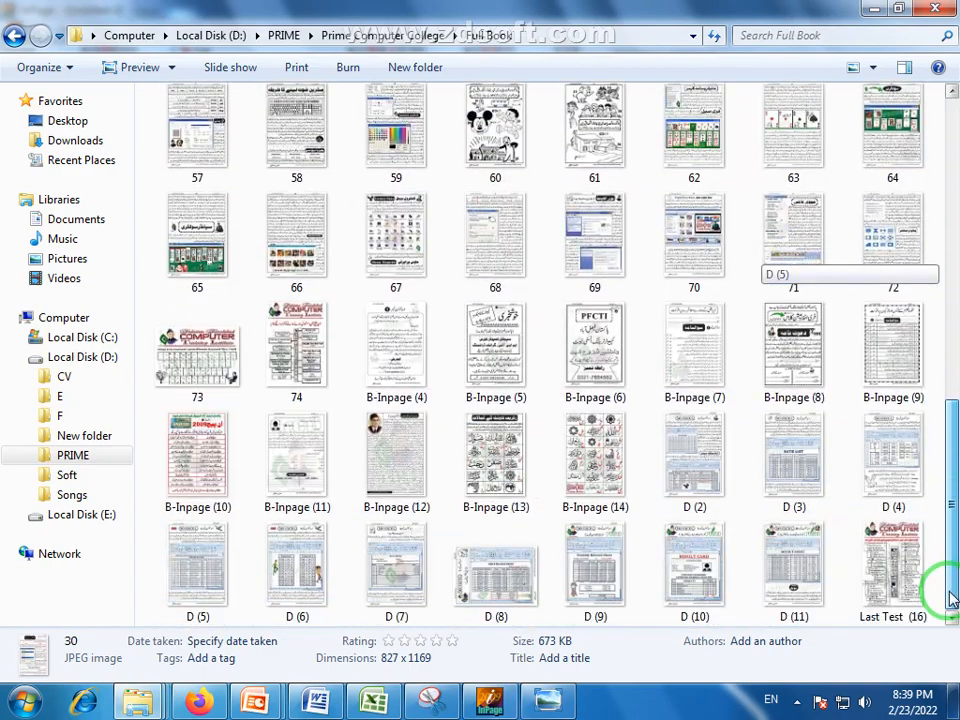
double_click(703, 358)
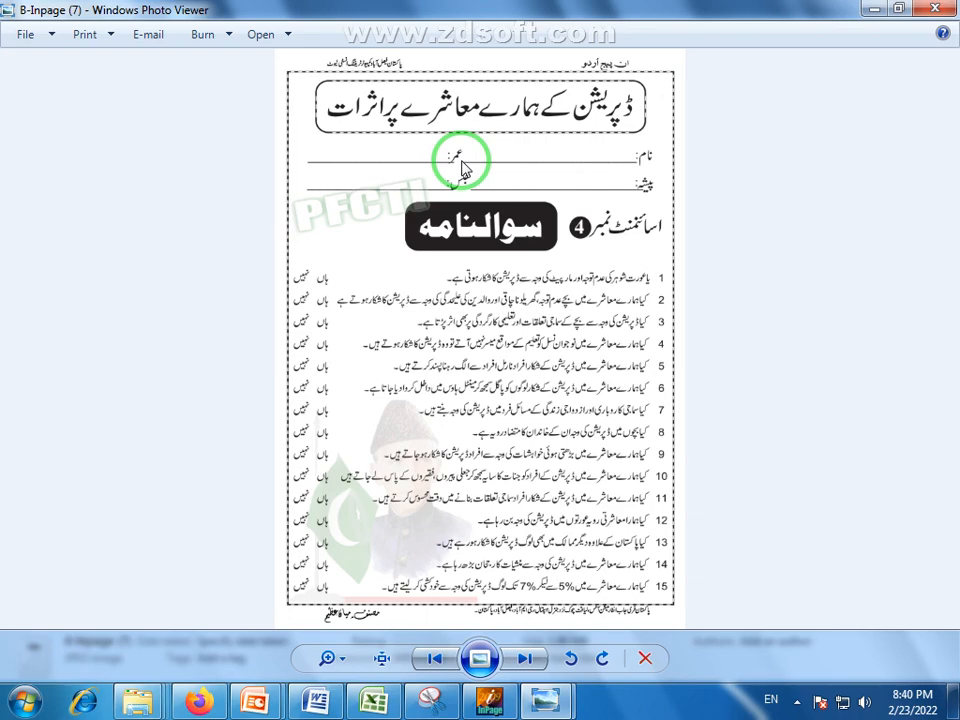
Switch back to InPage and set the word "ملتان" to 60 pt.
click(489, 700)
click(476, 219)
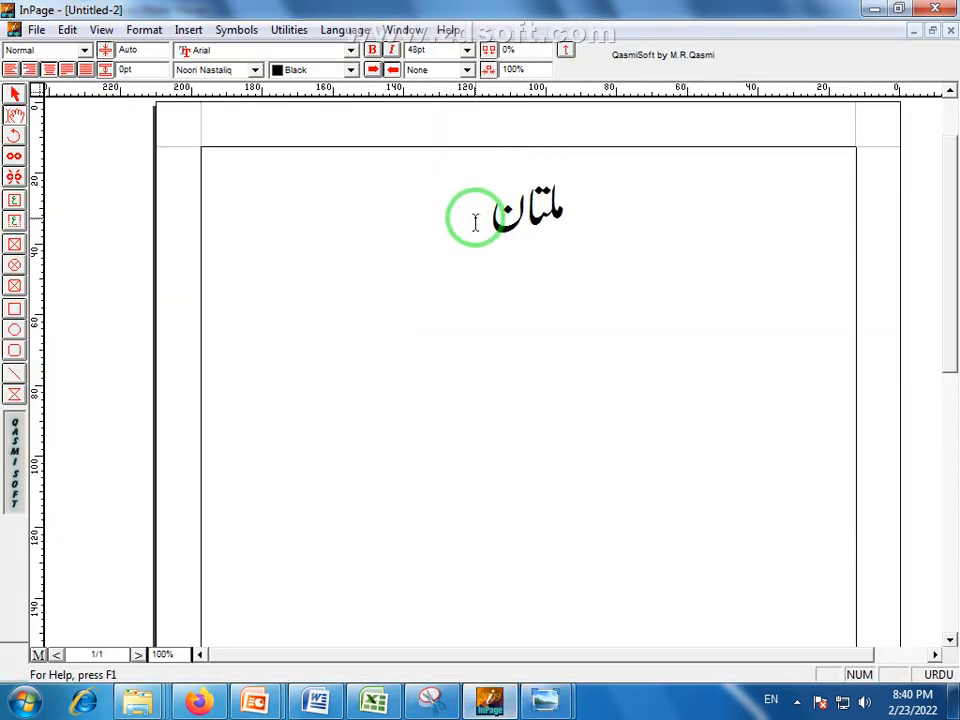
key(ctrl+a)
click(466, 50)
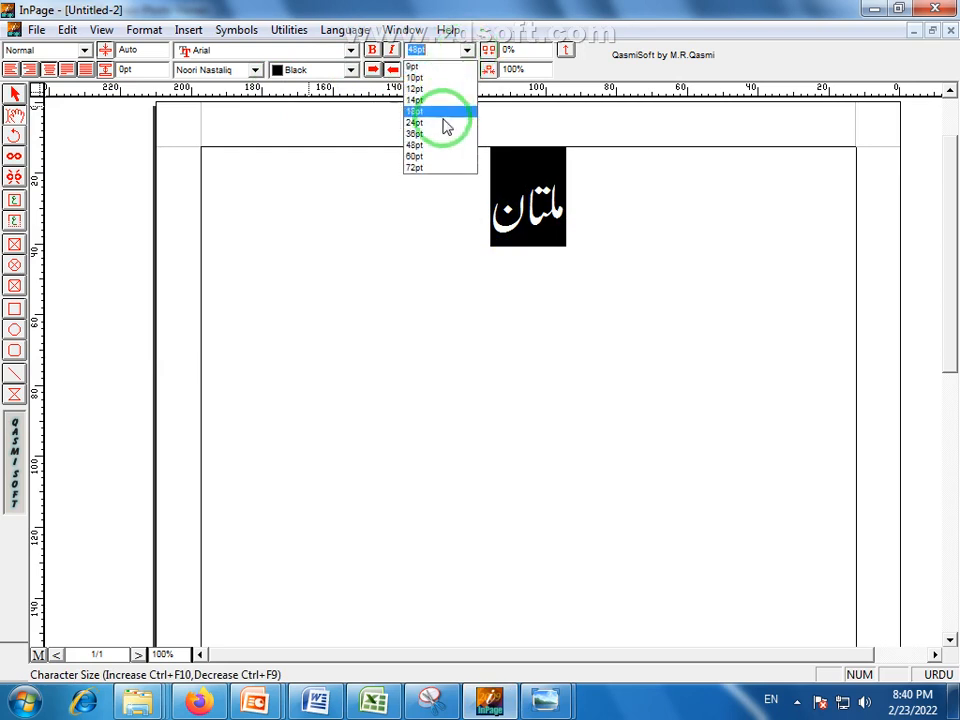
click(436, 163)
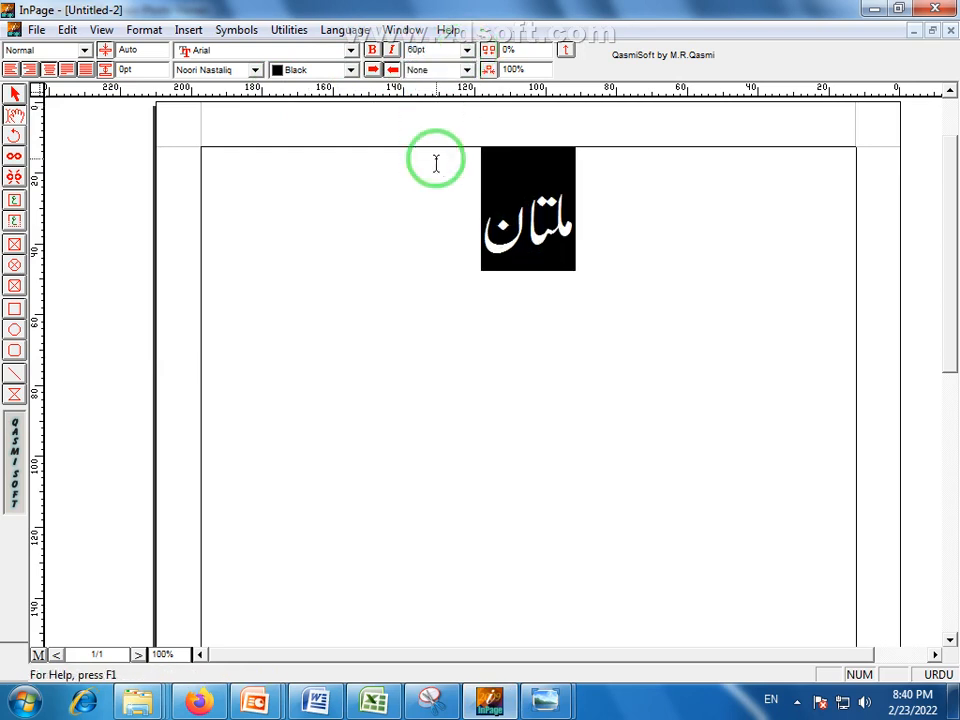
Extend the heading "ملتان" with the word "شریف" to read "ملتان شریف".
click(457, 237)
text(ش)
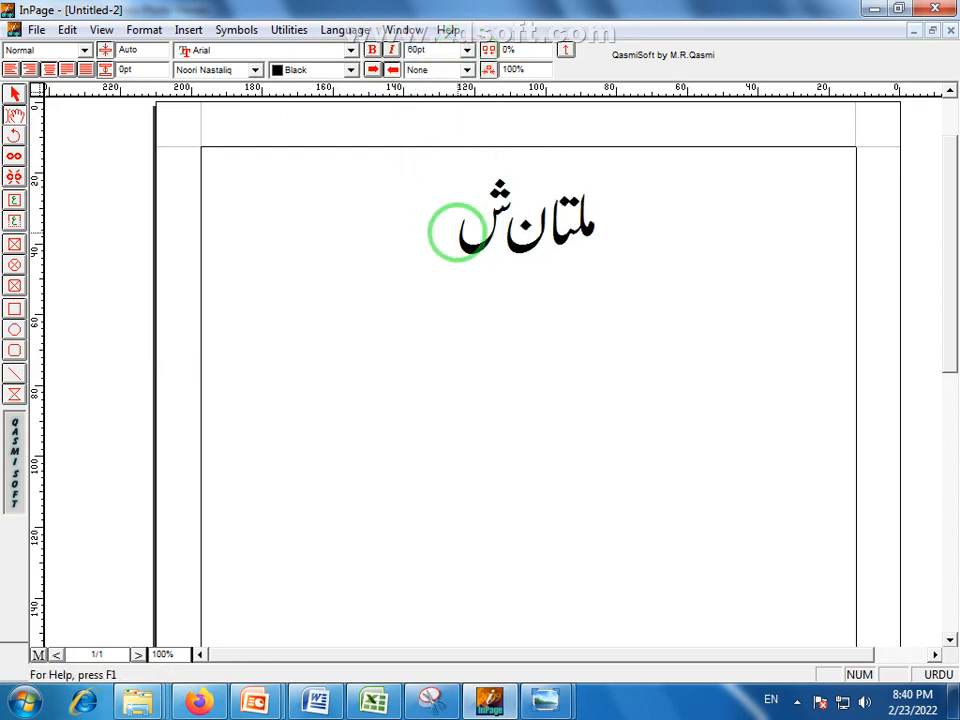
text(ریف)
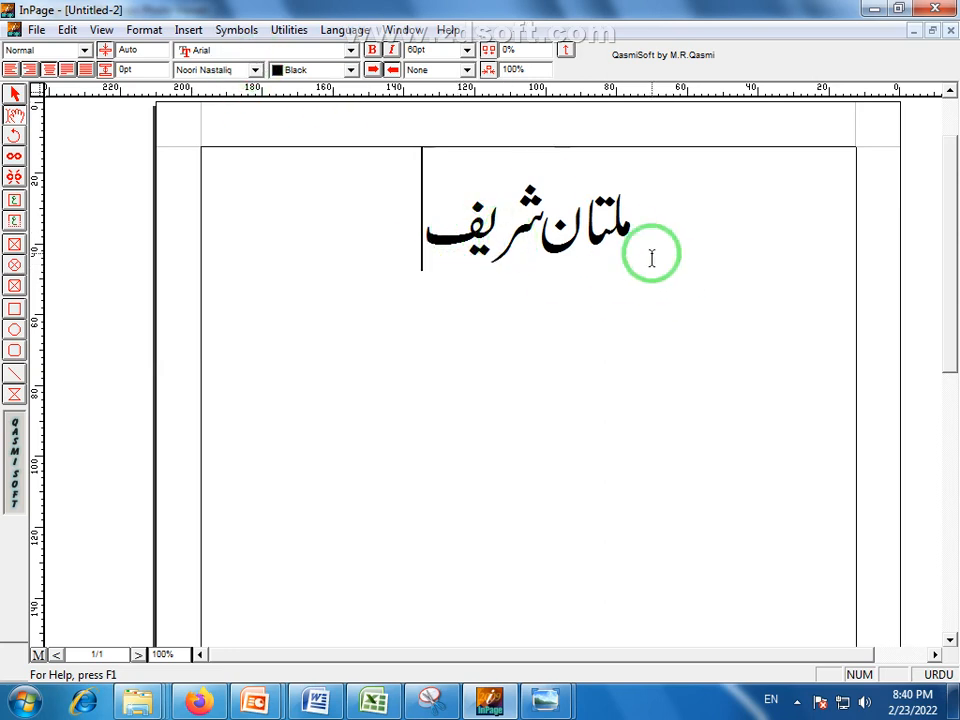
drag(414, 225, 679, 242)
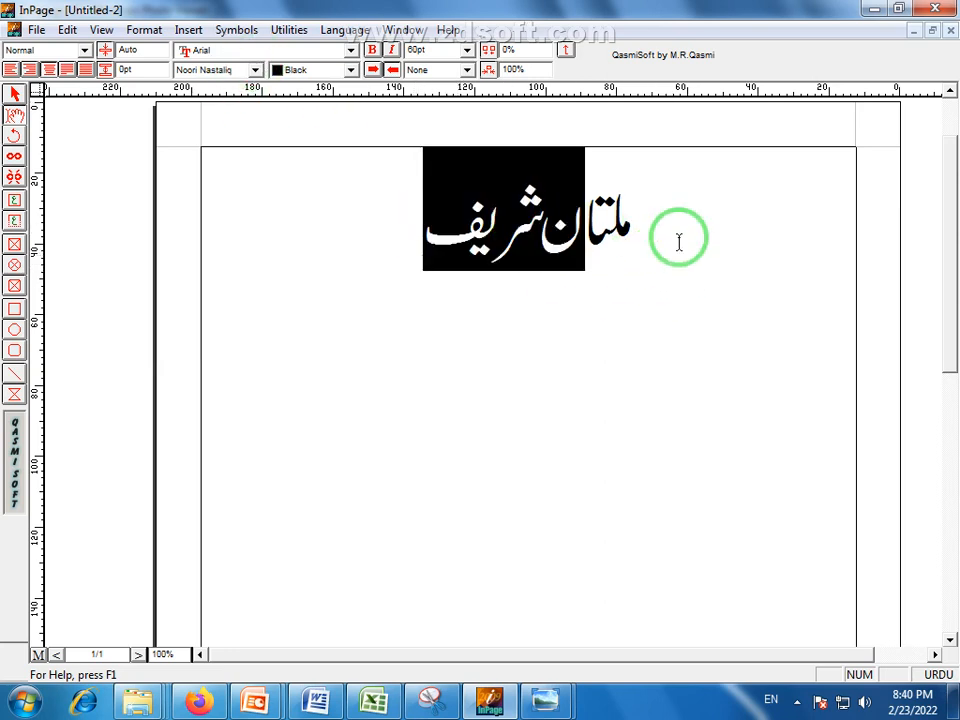
click(564, 332)
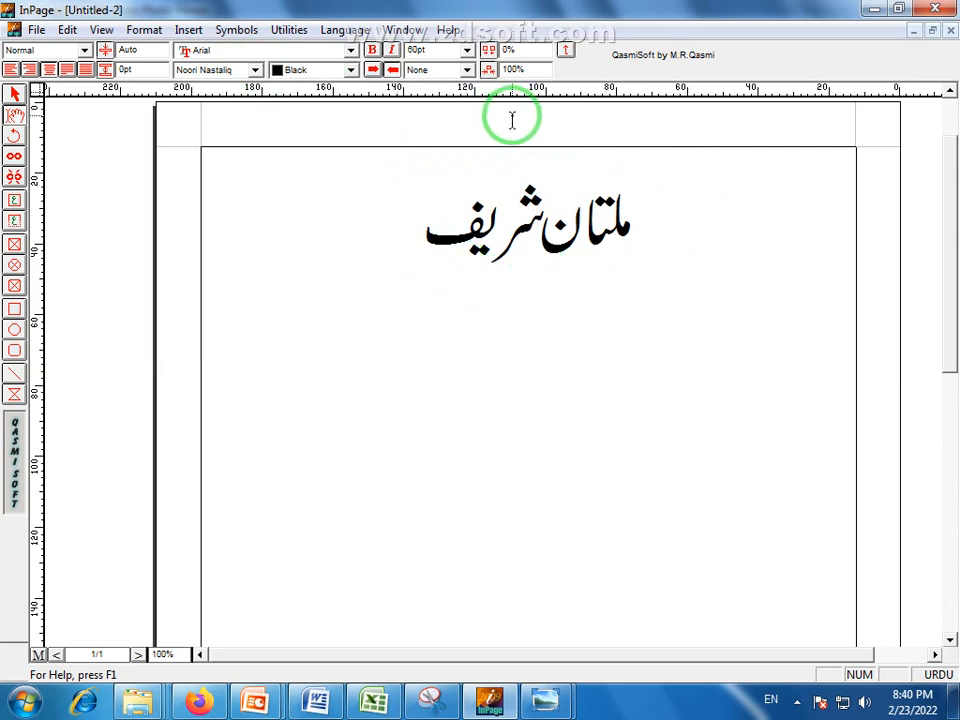
click(588, 312)
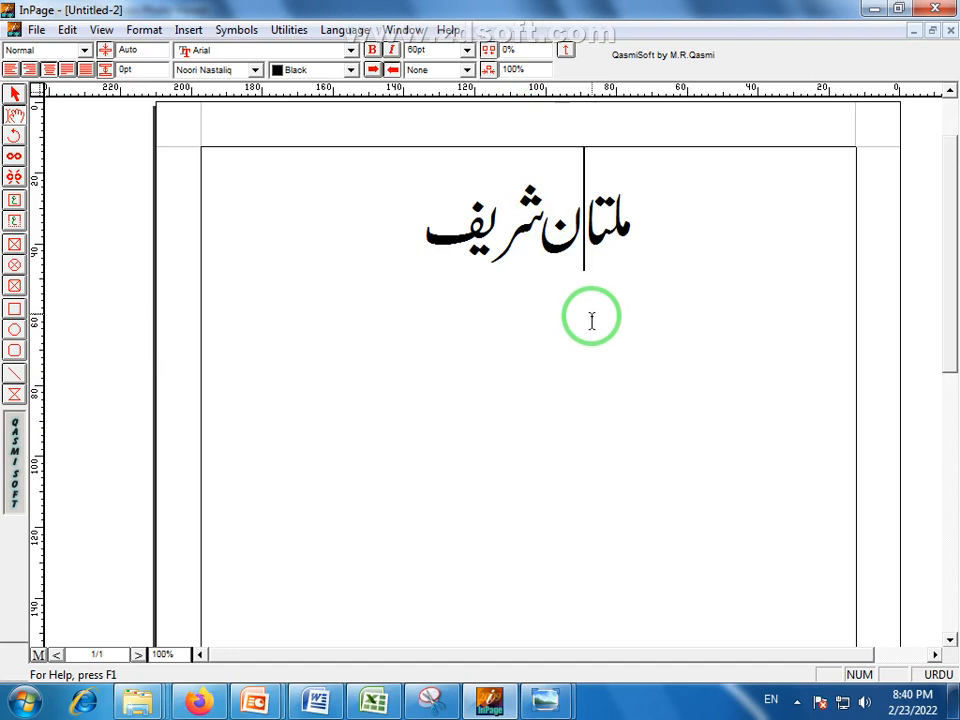
click(388, 238)
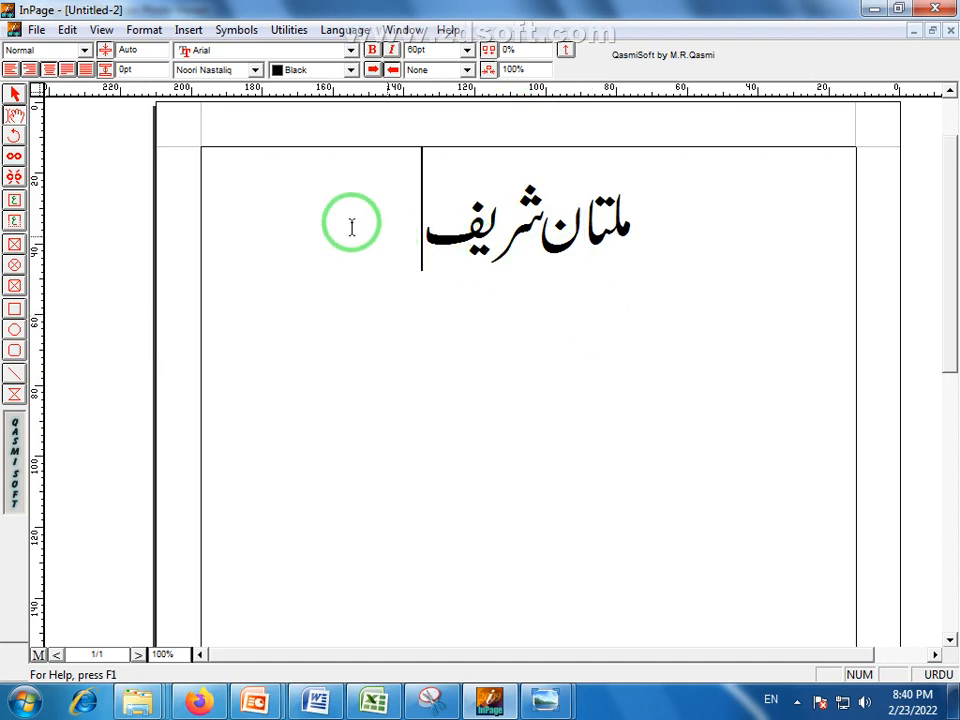
Draw a rounded rectangle about 76 mm wide and 35 mm high around the heading "ملتان شریف".
click(14, 352)
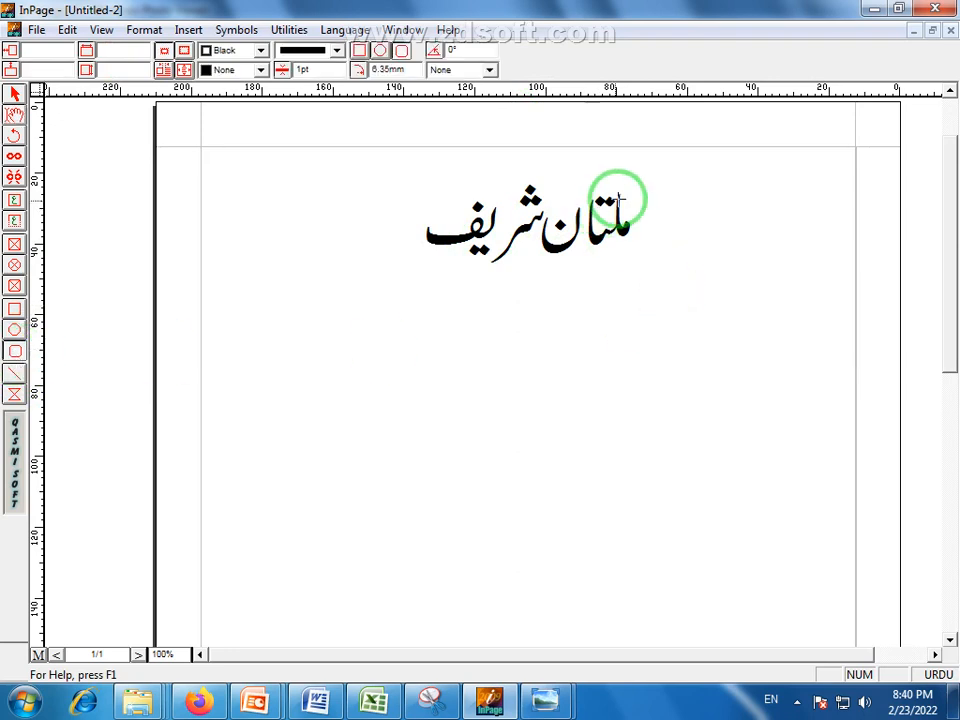
click(13, 376)
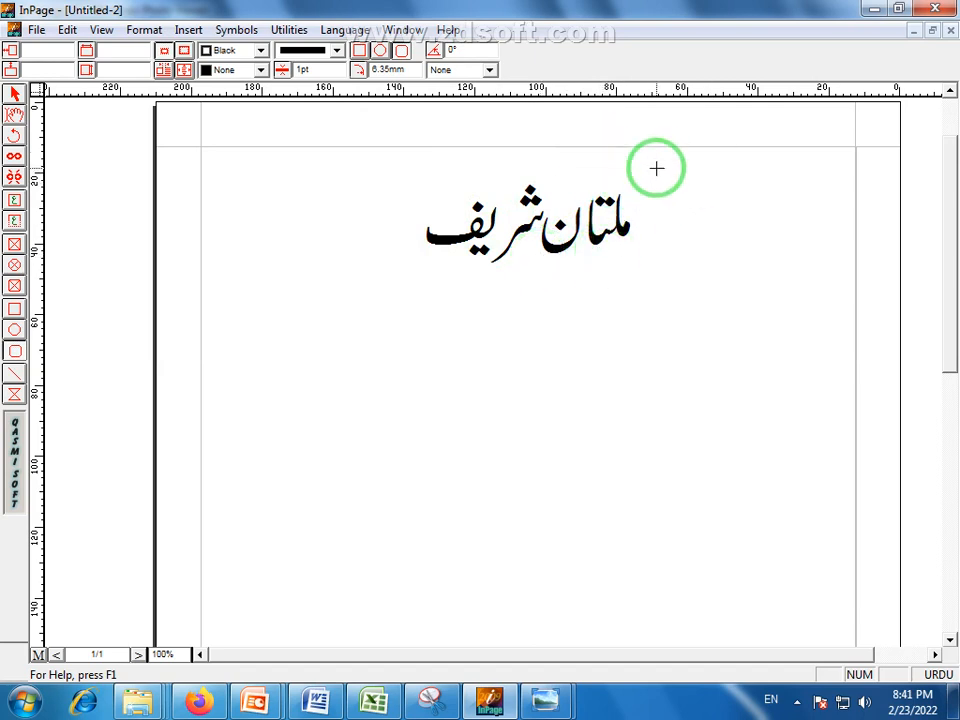
drag(664, 161, 394, 285)
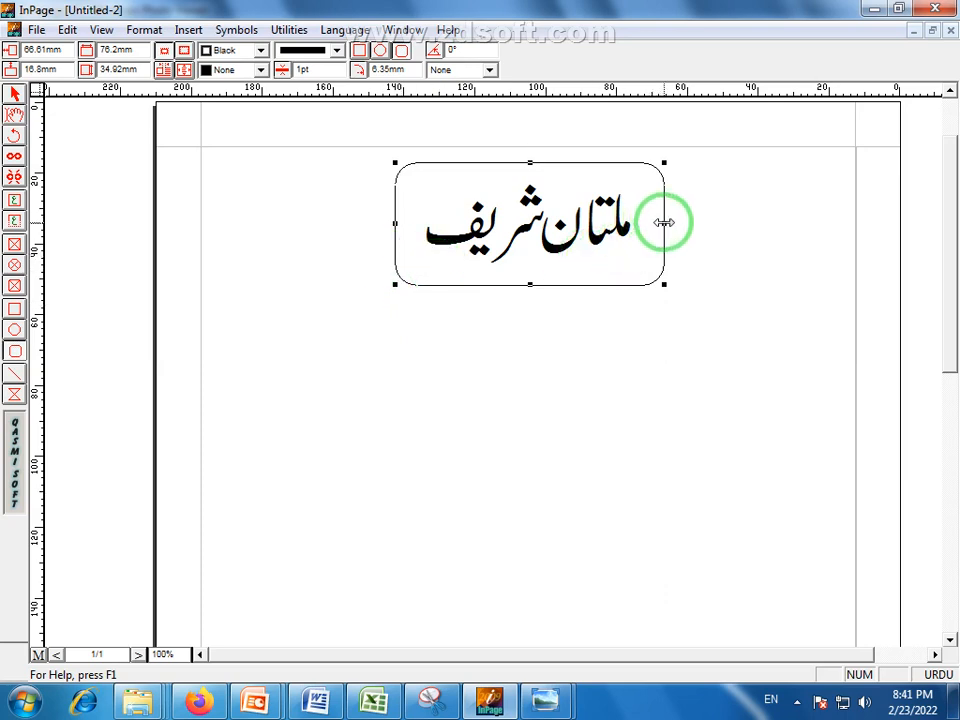
Tighten the rounded rectangle around the heading on all four sides to about 71 mm wide and 31 mm high.
drag(663, 222, 655, 222)
drag(394, 222, 405, 222)
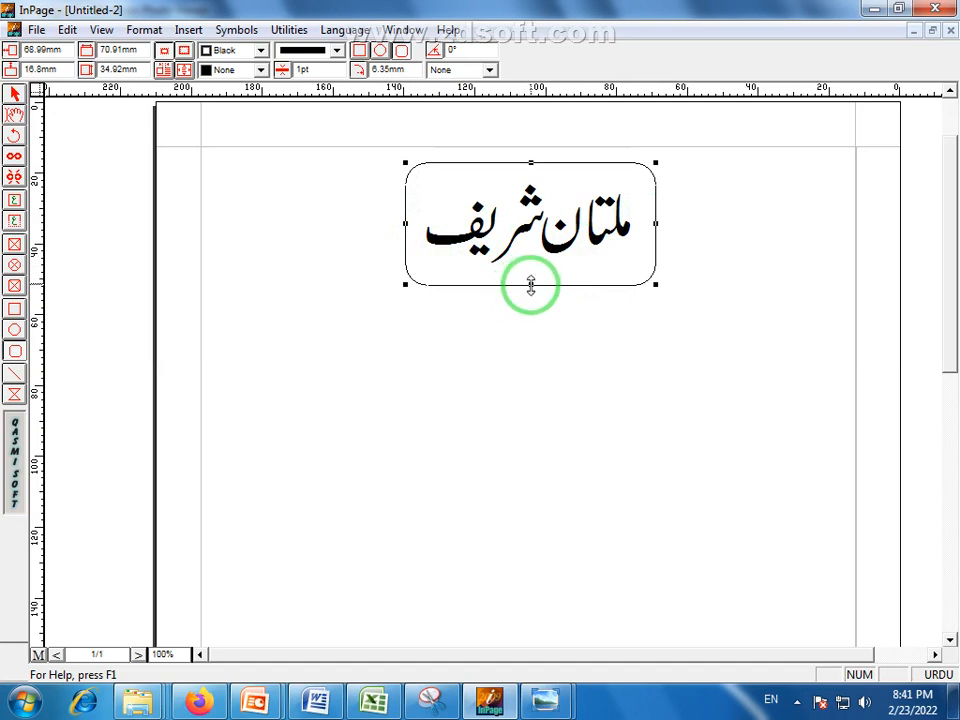
drag(531, 286, 531, 279)
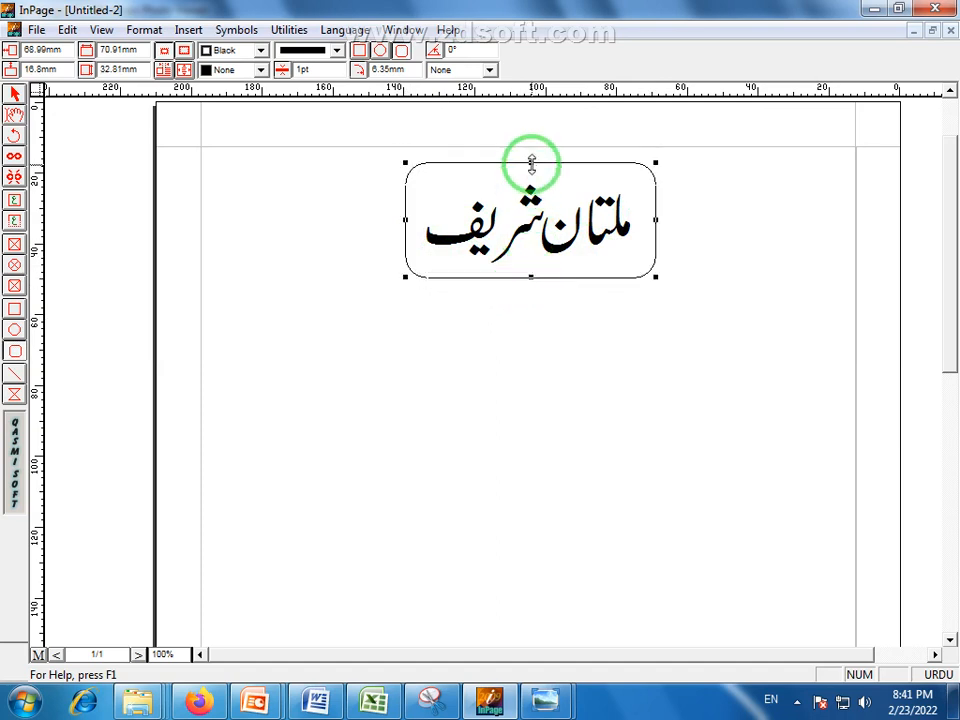
drag(531, 162, 535, 170)
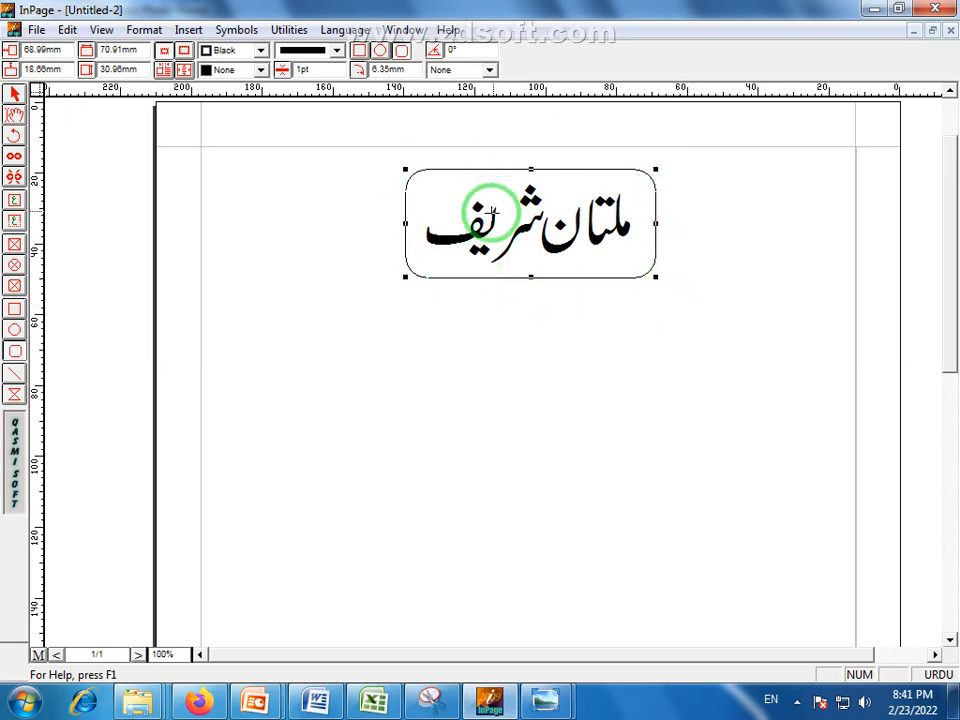
Give the rounded rectangle a solid border line 3 pt thick and deselect it.
click(334, 51)
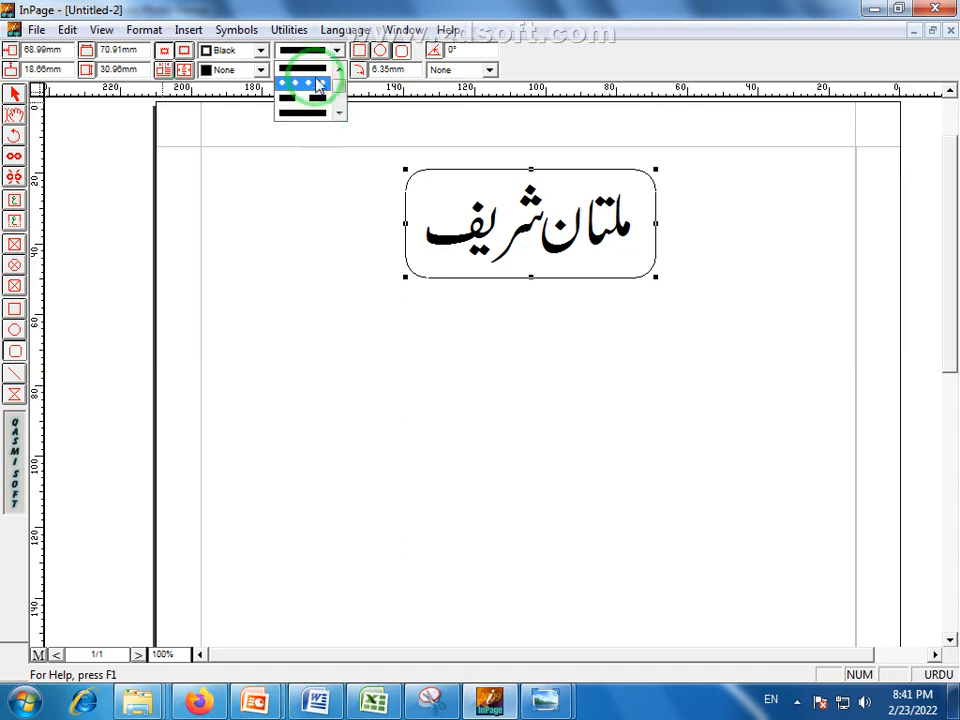
click(316, 70)
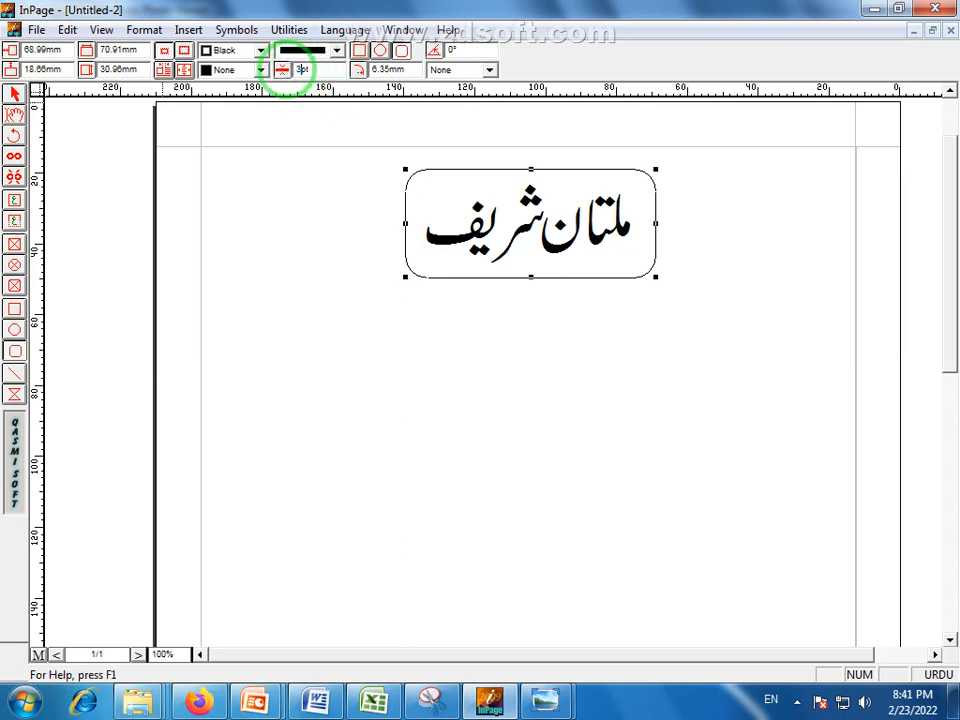
key(Return)
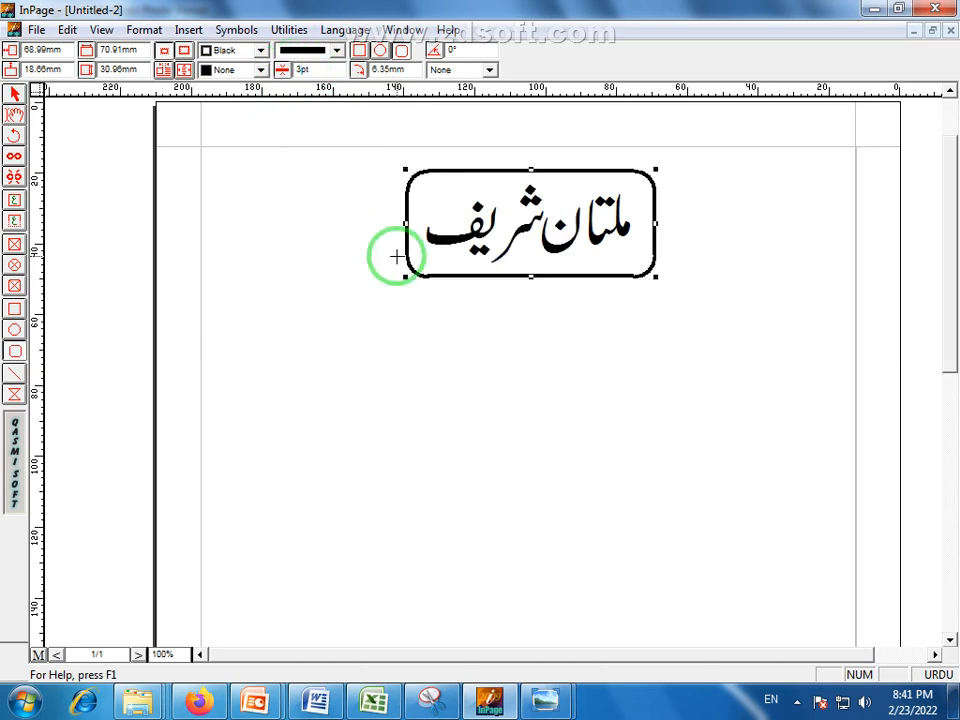
click(729, 437)
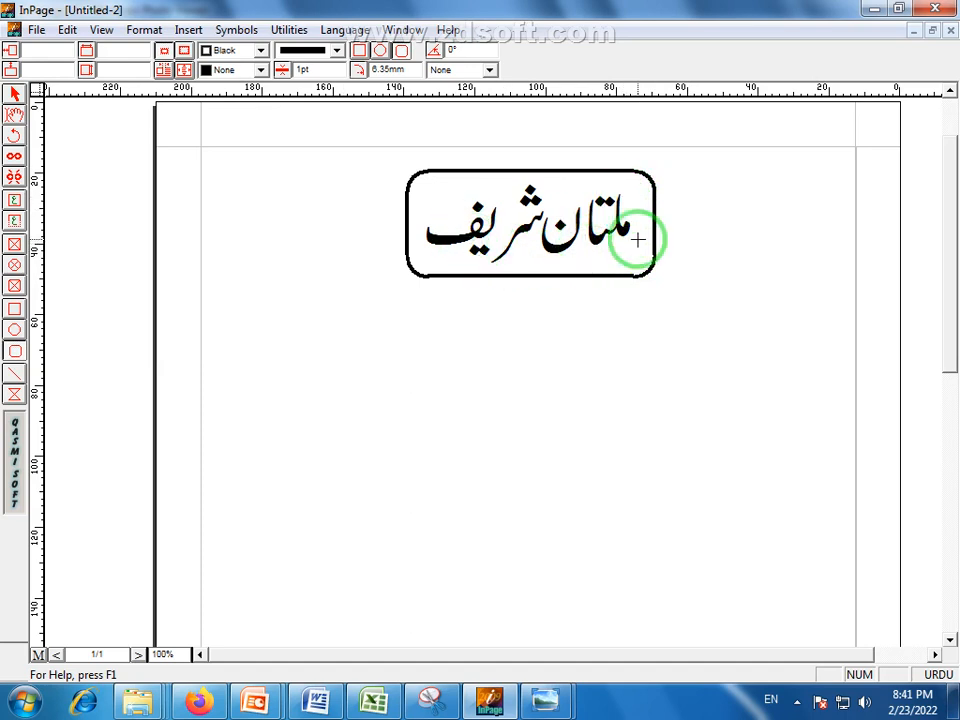
Switch to PowerPoint to view the title slide of the Keyboard Shortcut Key-- presentation, and return to InPage.
click(255, 700)
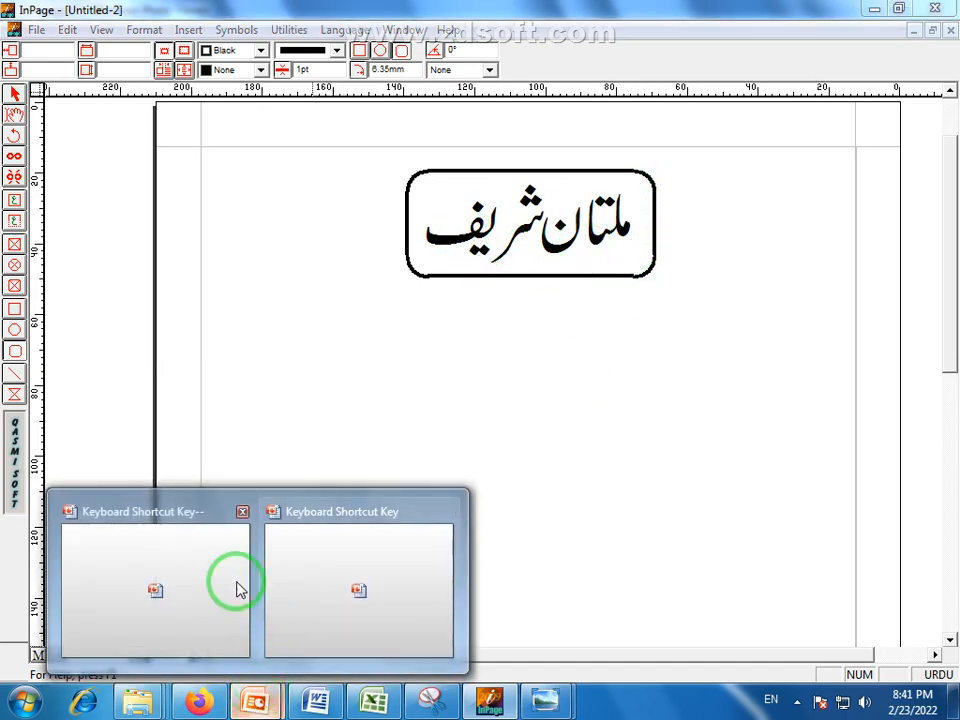
click(390, 558)
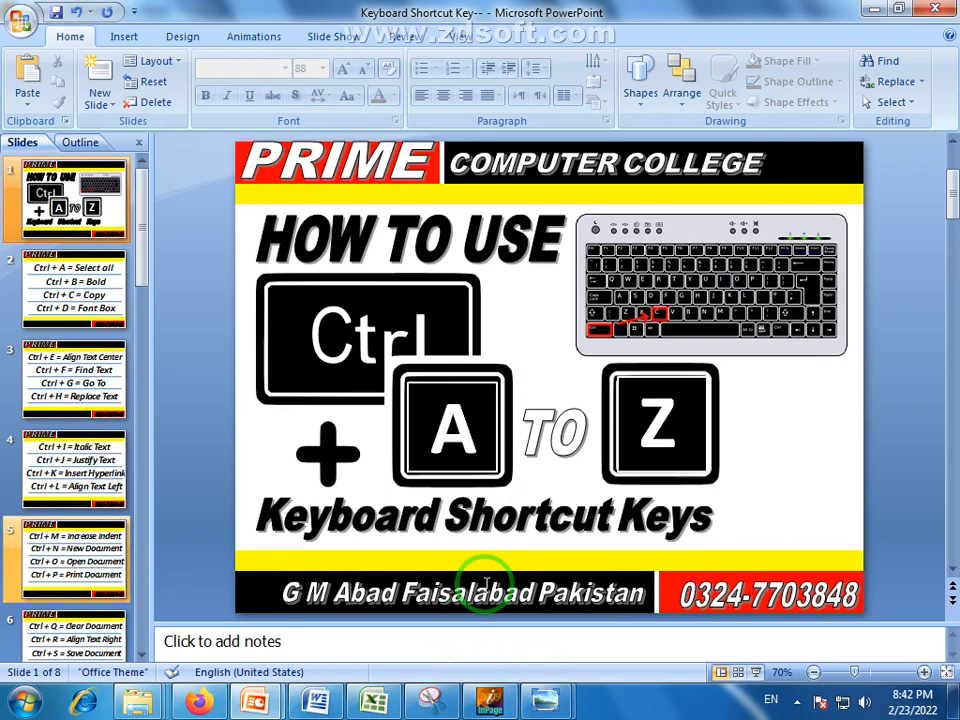
click(488, 700)
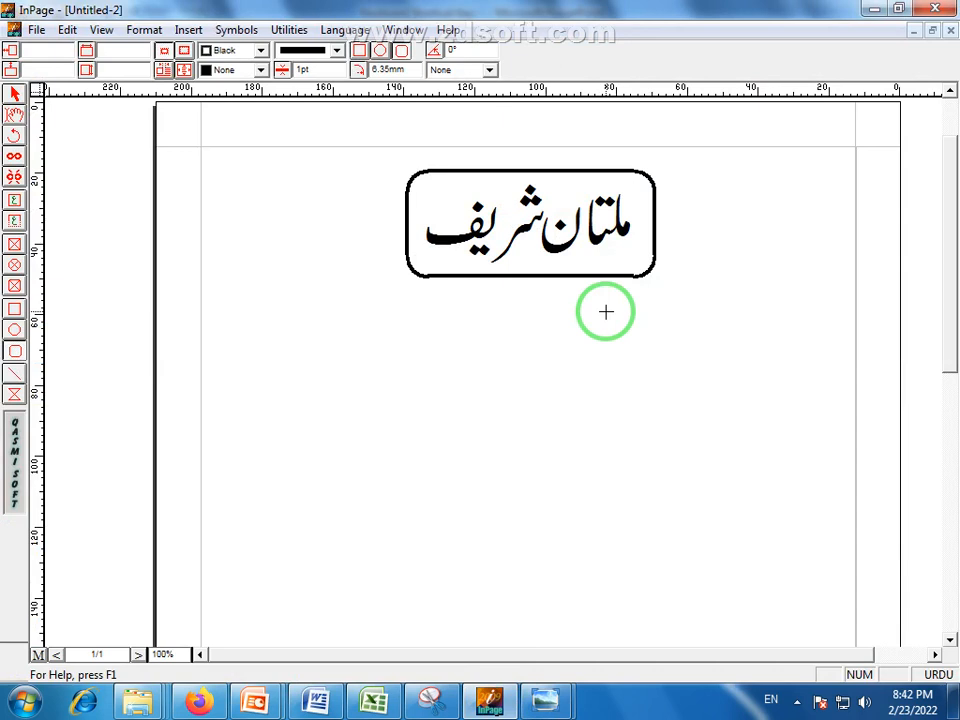
Set the text colour of the whole heading "ملتان شریف" to Yellow.
click(13, 118)
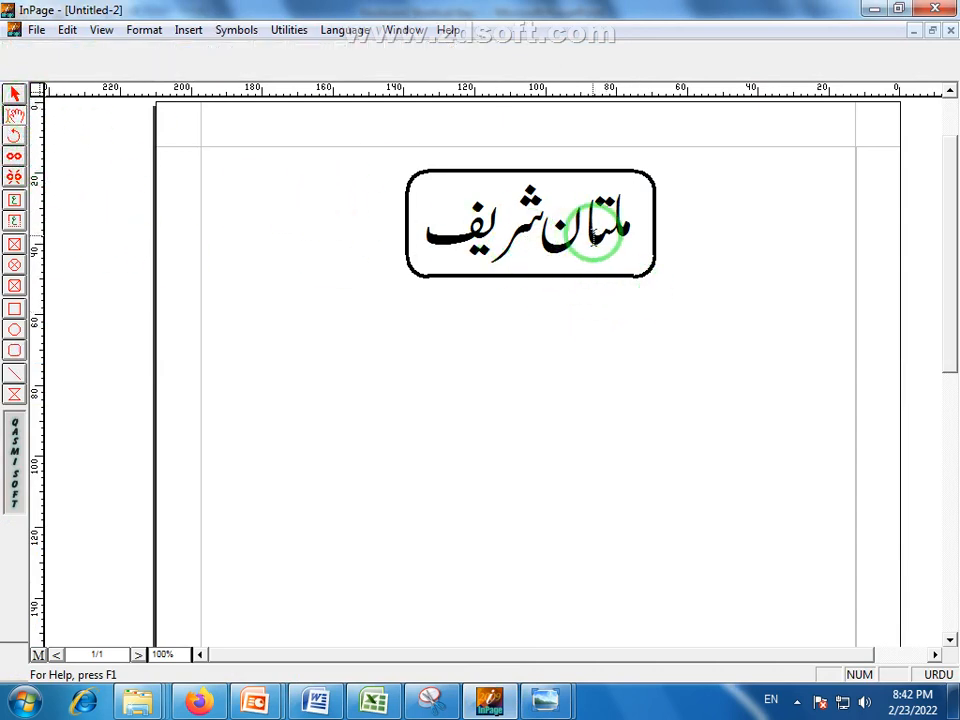
click(15, 93)
click(315, 200)
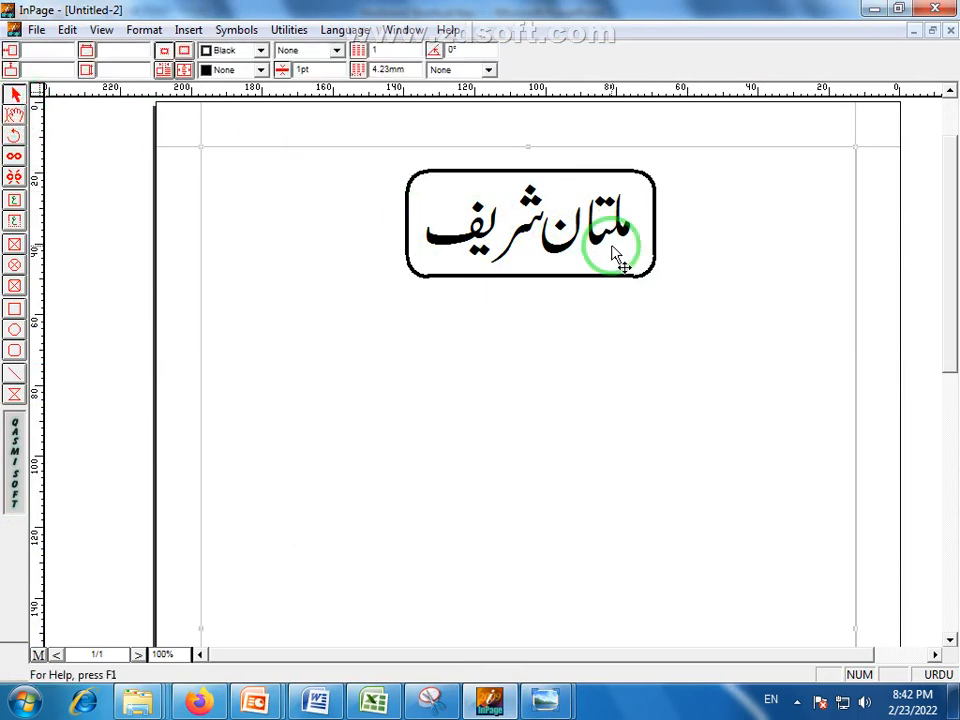
click(14, 116)
click(560, 262)
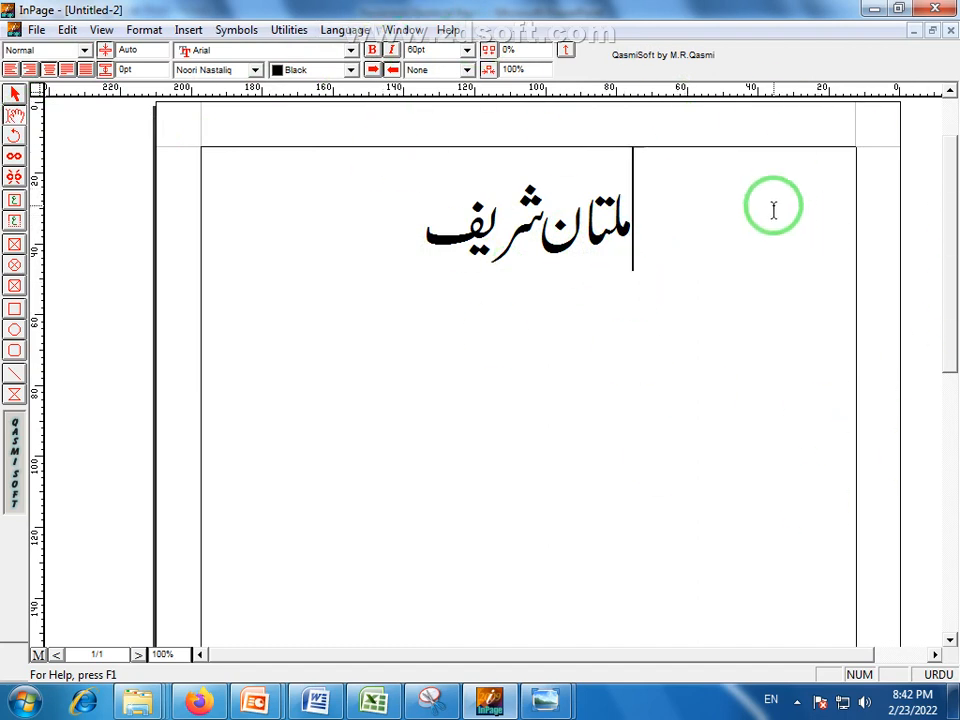
drag(418, 223, 630, 232)
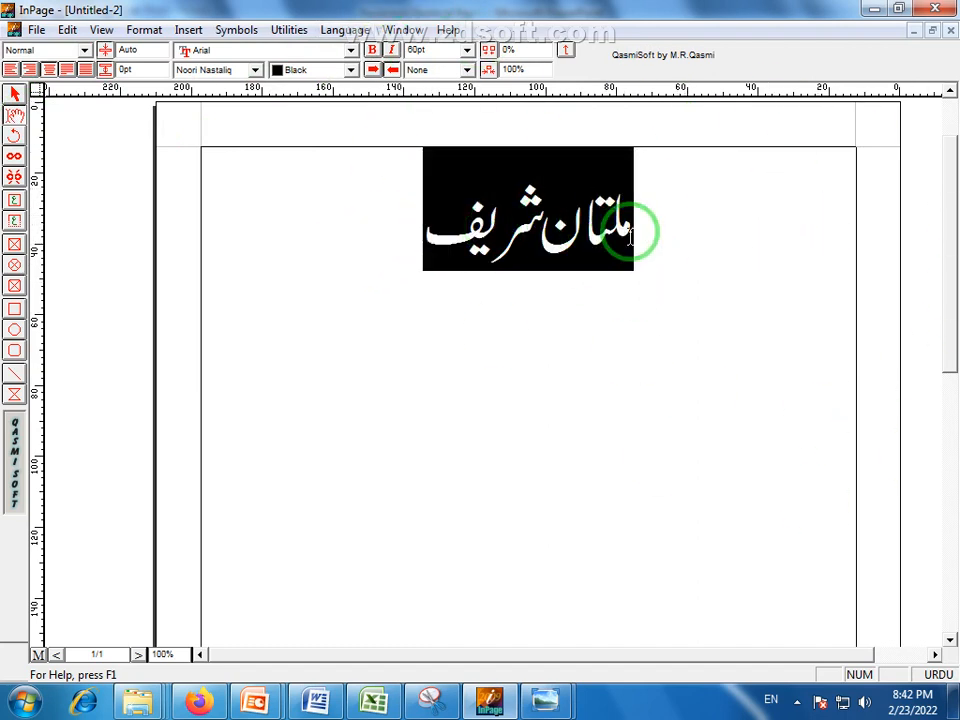
click(350, 70)
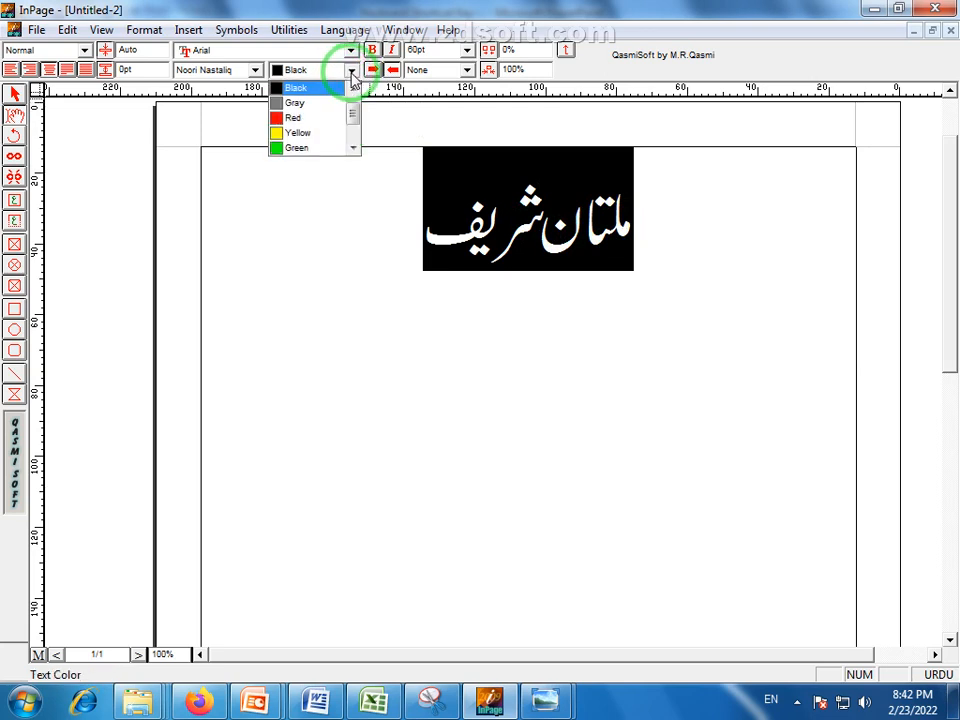
click(305, 135)
click(416, 343)
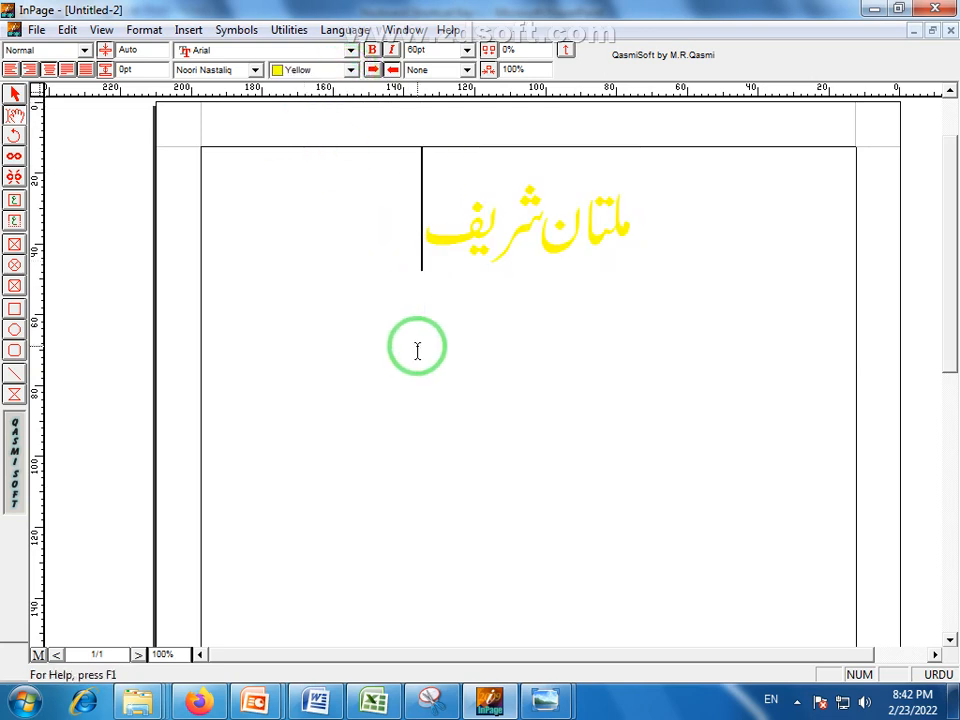
Select the rounded rectangle around the heading and fill it with Red.
click(16, 97)
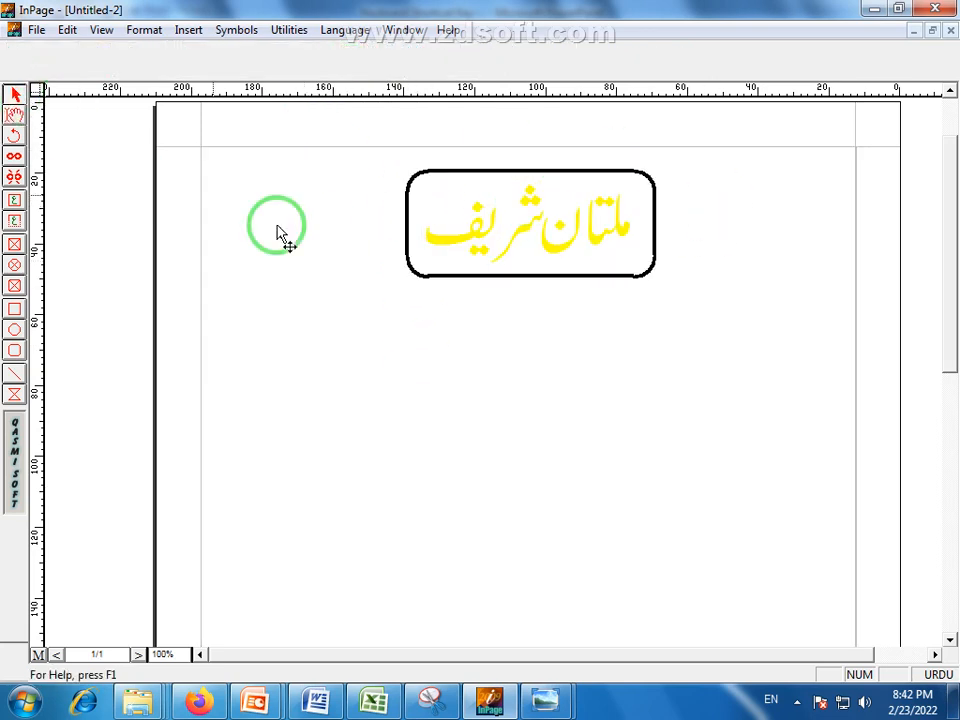
click(425, 180)
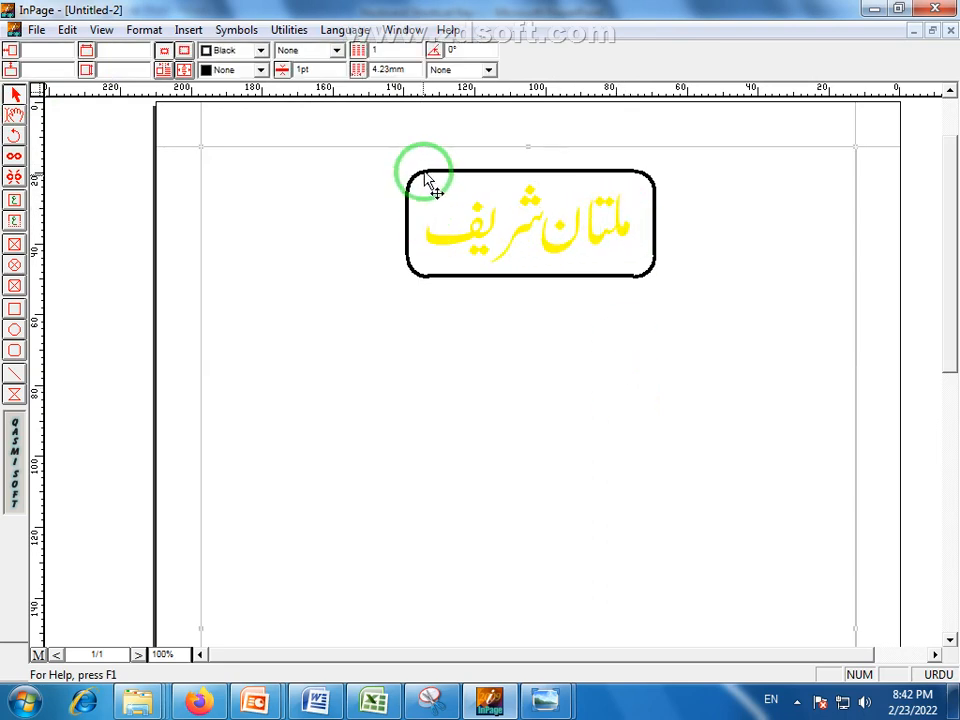
click(425, 180)
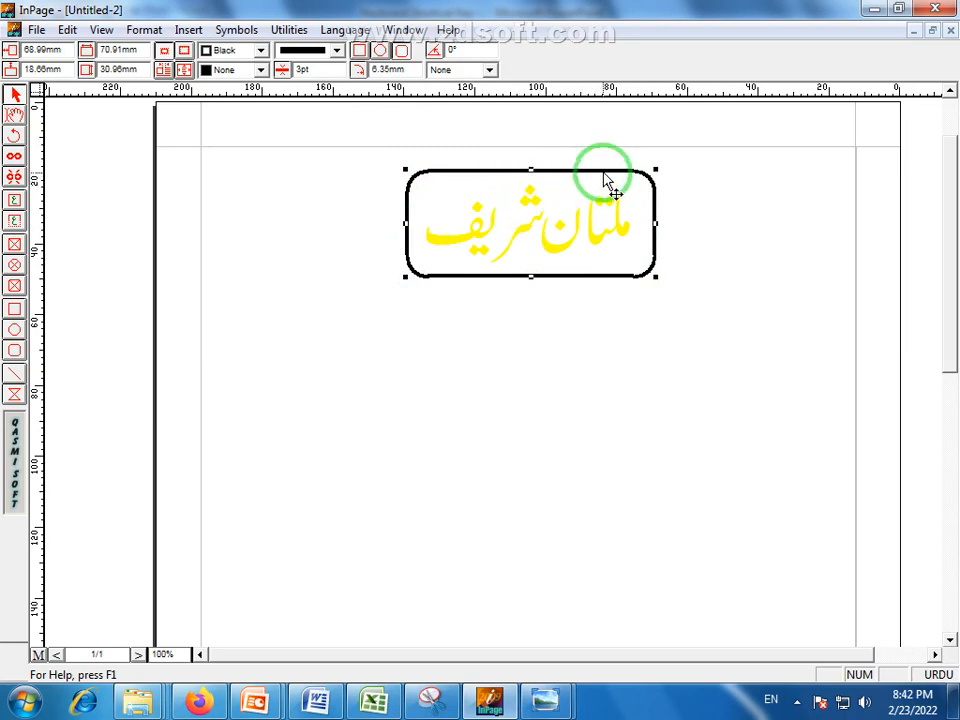
click(260, 70)
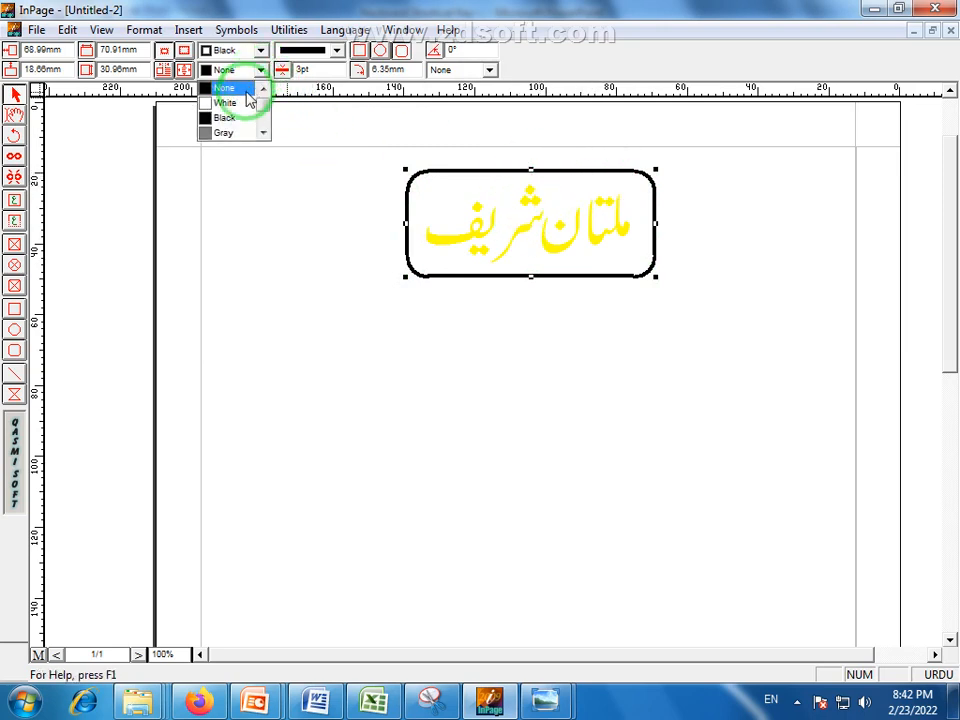
click(265, 133)
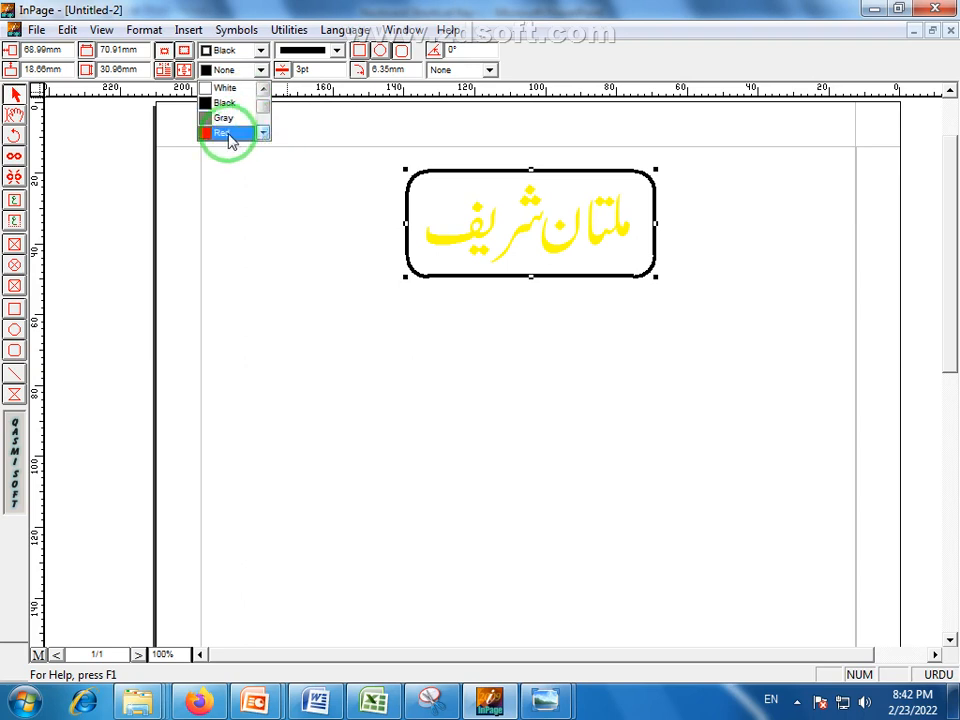
click(229, 136)
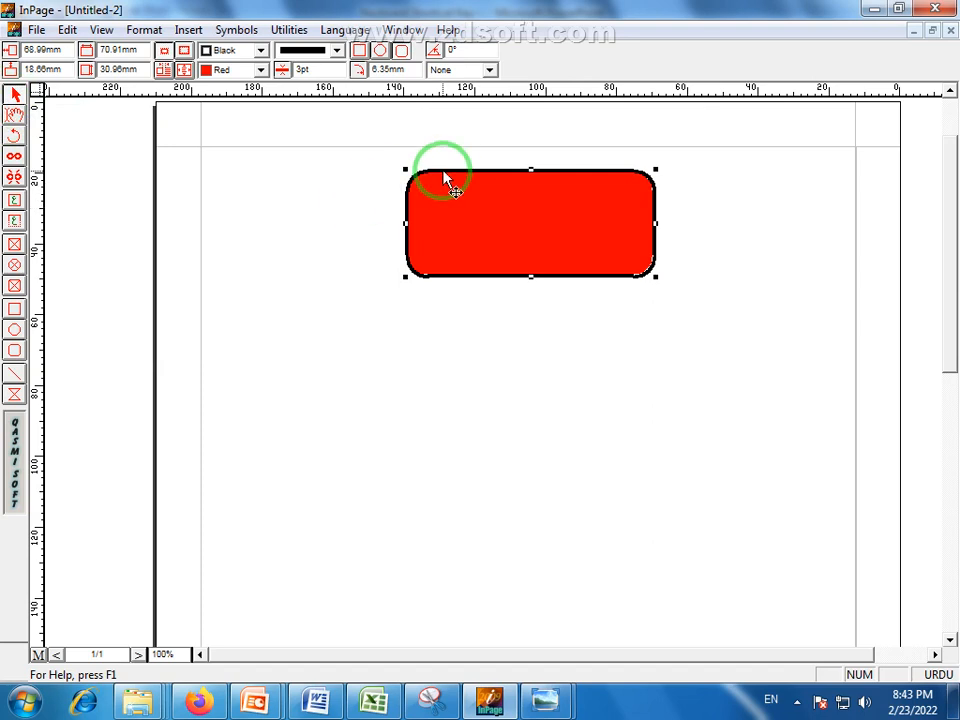
Send the red rounded rectangle to the back, behind the heading text.
click(67, 29)
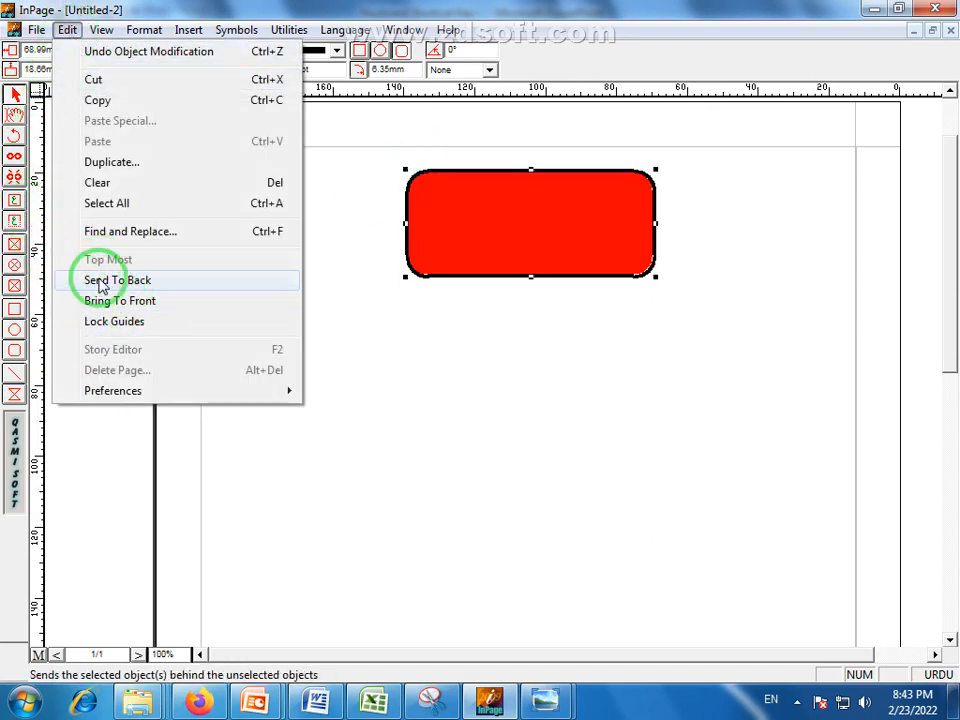
click(67, 29)
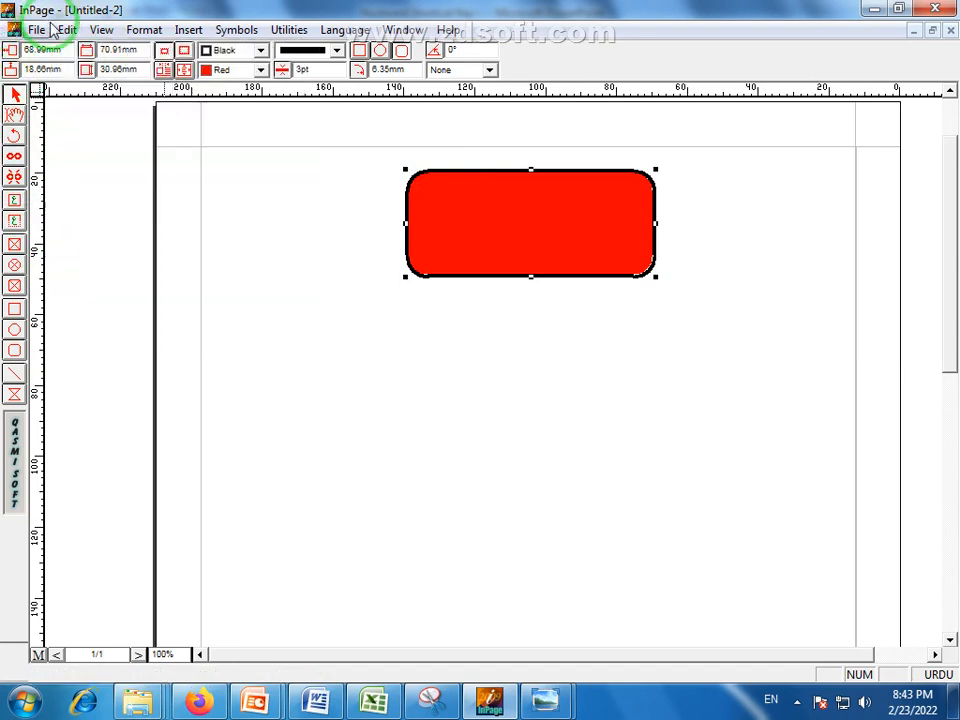
click(67, 29)
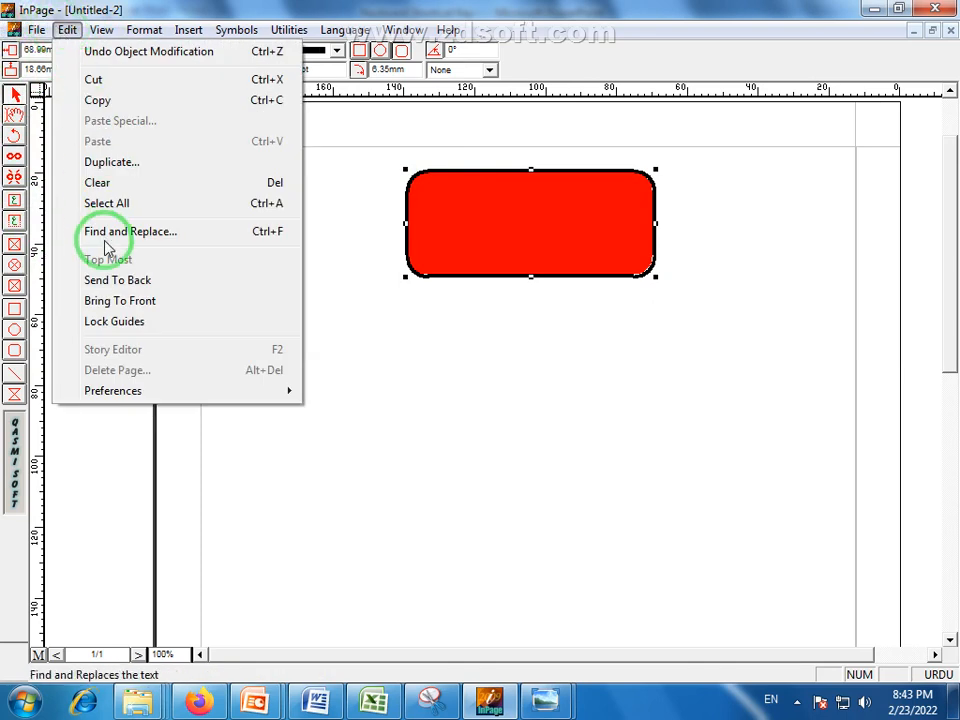
click(143, 283)
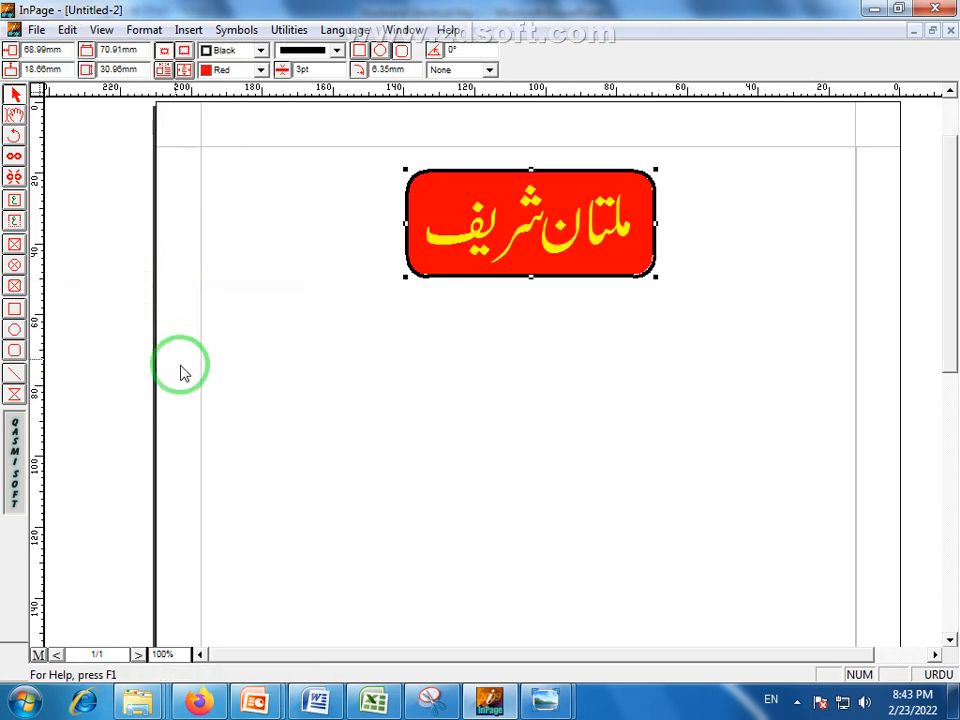
Enter a second heading "داتا صاحب" below the red "ملتان شریف" box.
click(681, 325)
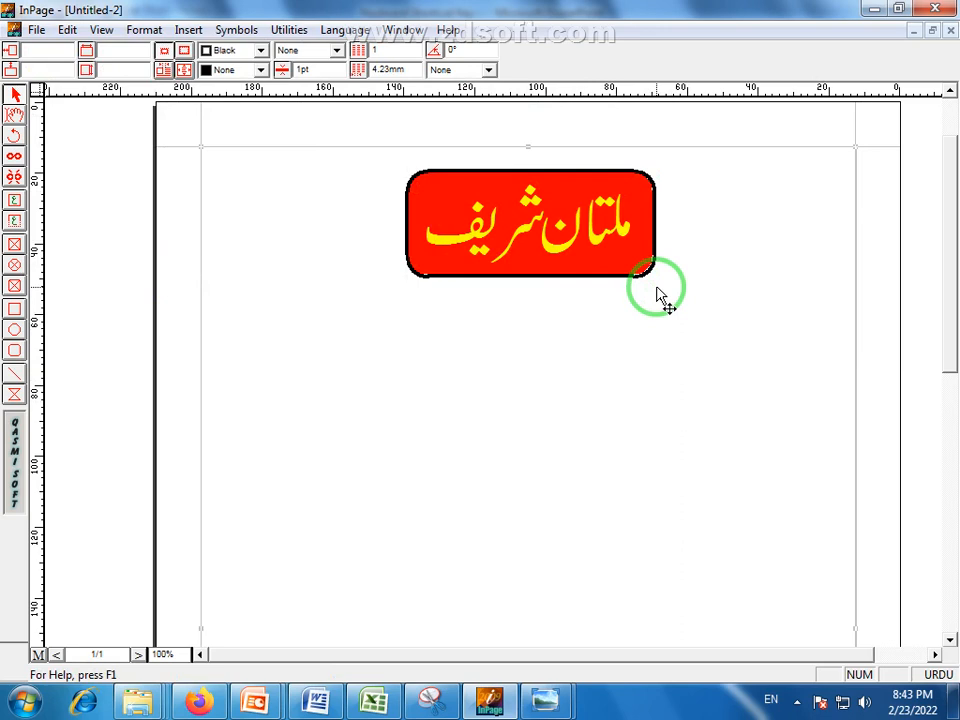
click(15, 114)
click(431, 235)
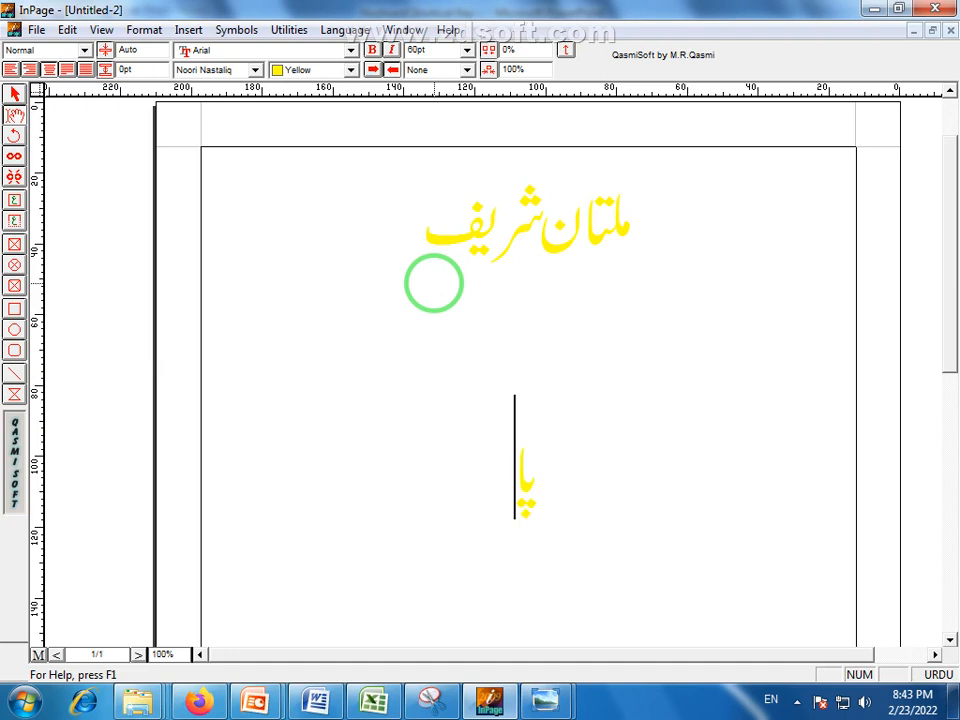
key(BackSpace)
text(data)
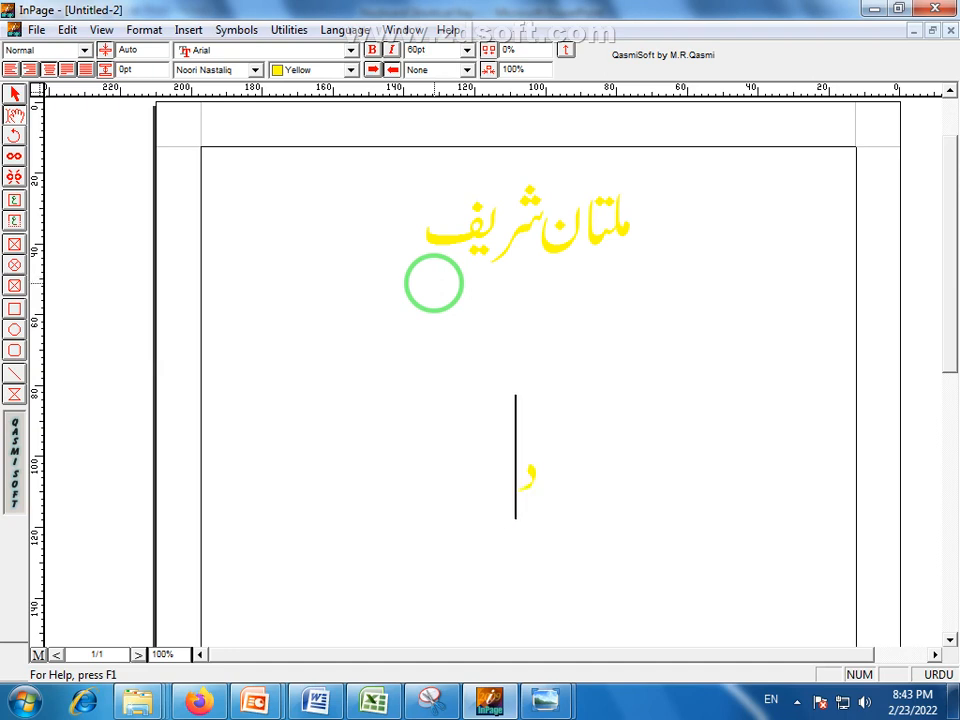
text(SaHb)
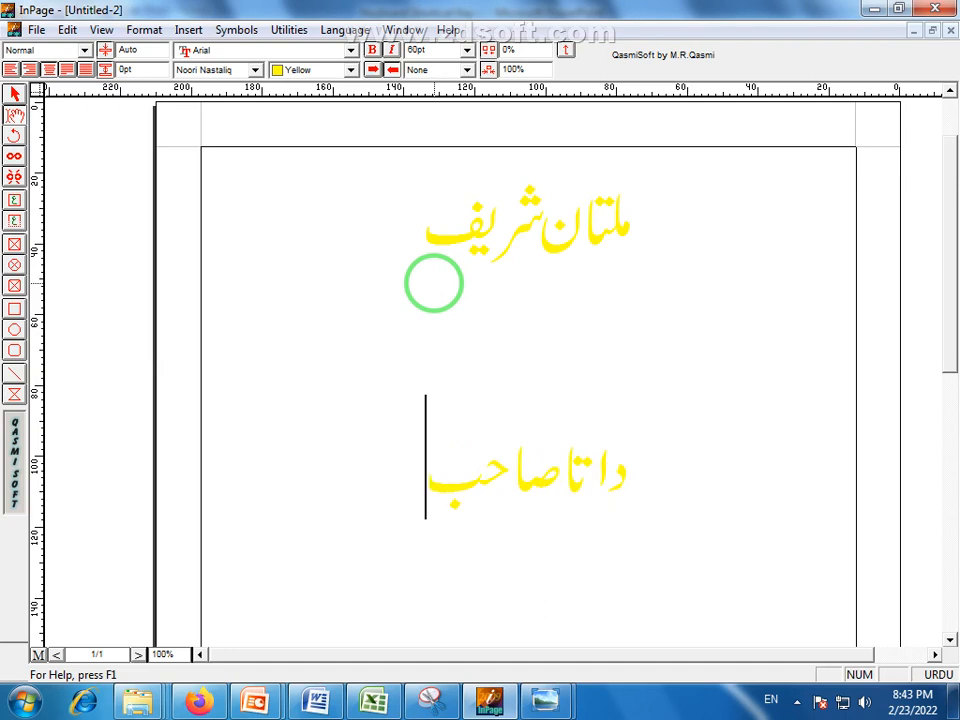
Draw an ellipse about 72 mm wide and 34 mm high around the heading "داتا صاحب".
click(15, 94)
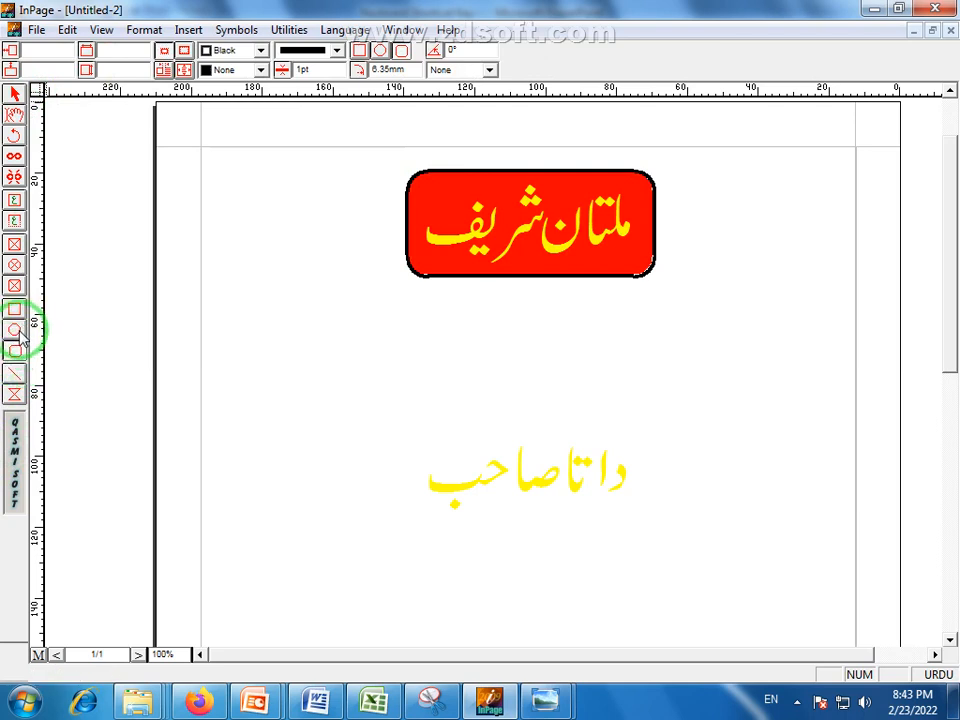
click(16, 346)
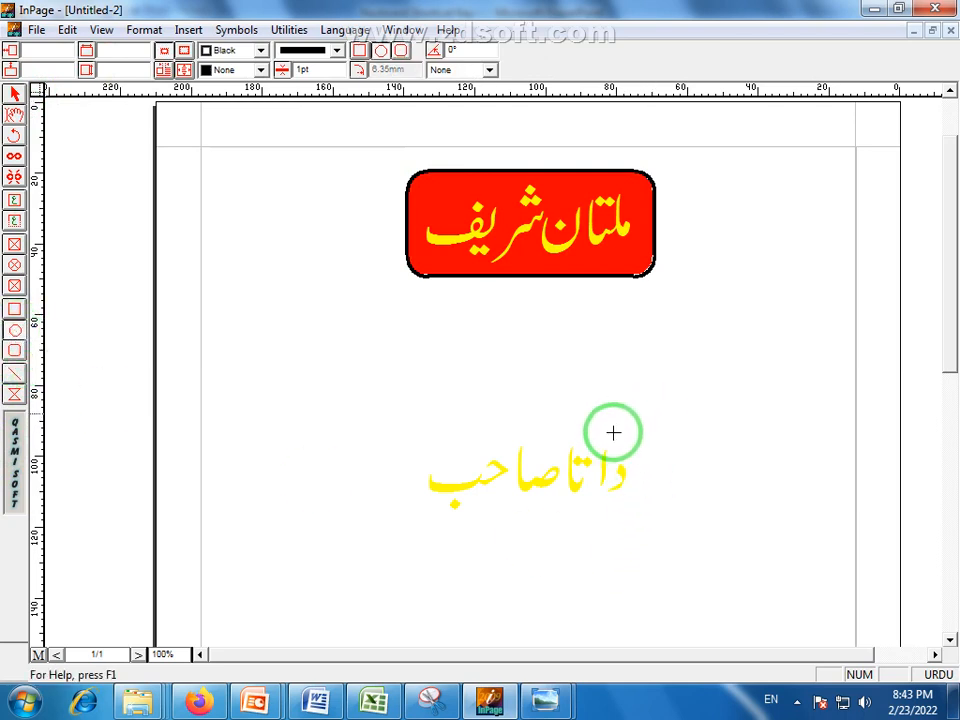
drag(654, 411, 398, 535)
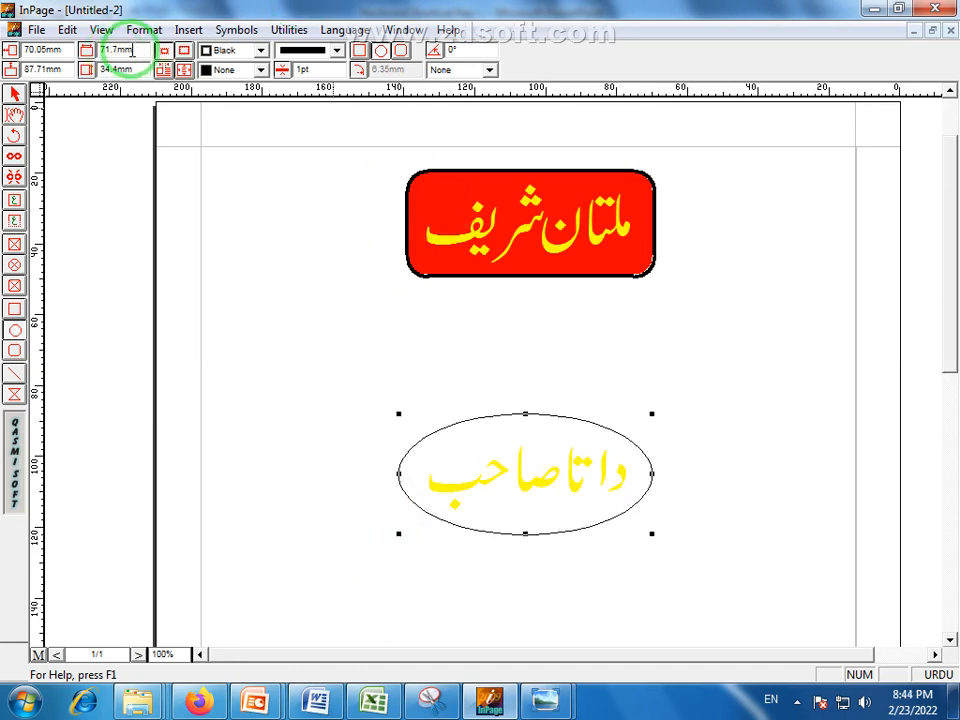
Fill the ellipse with Black and send it to the back, behind the heading text.
click(261, 71)
click(236, 115)
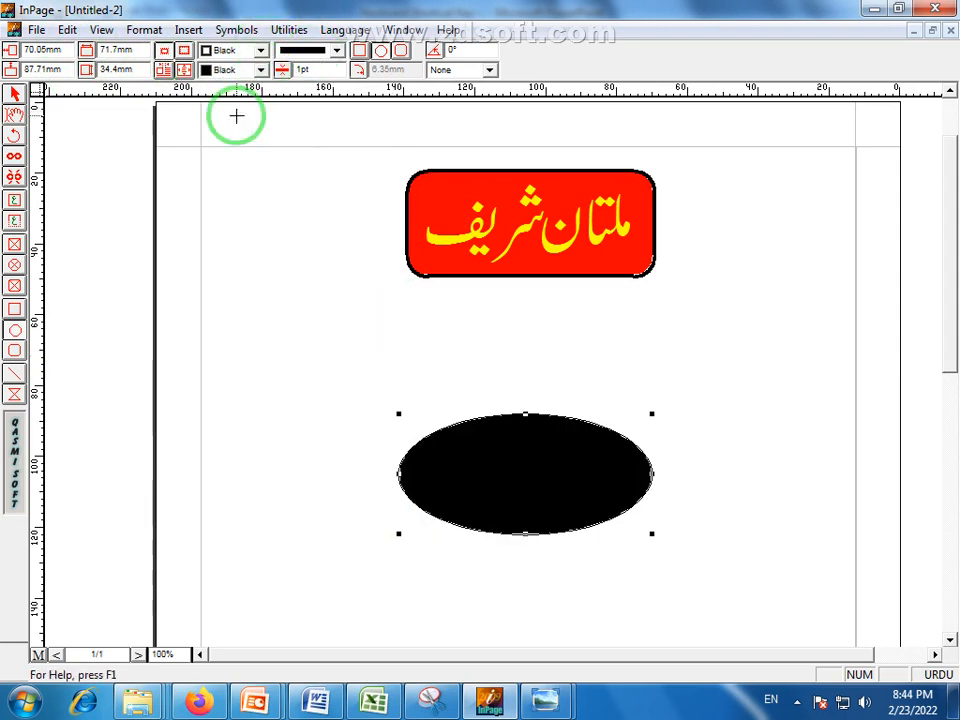
click(66, 29)
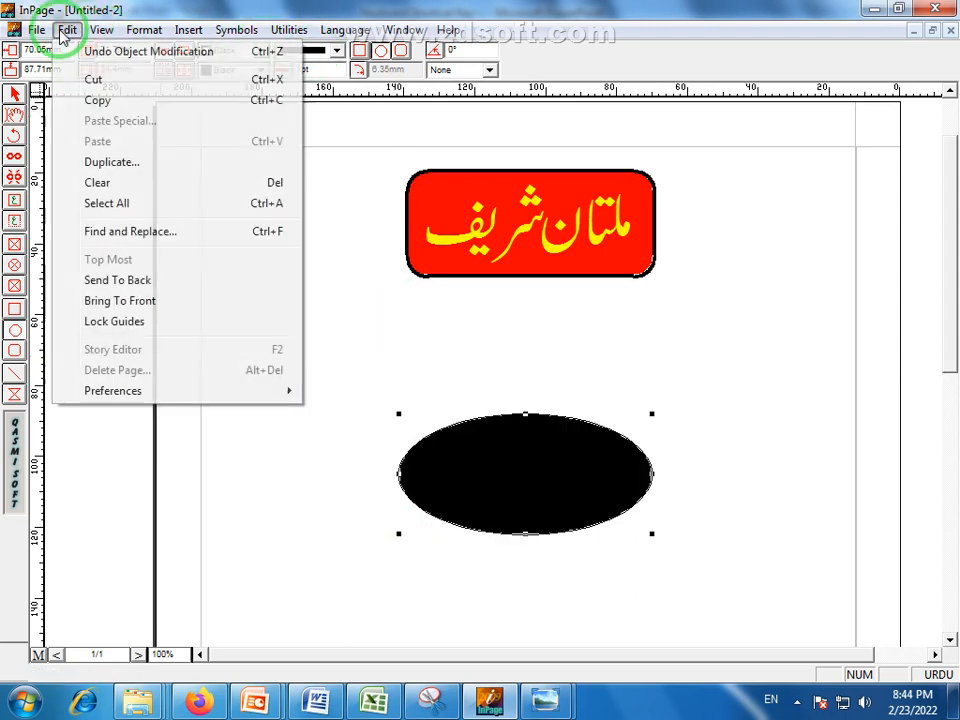
click(125, 280)
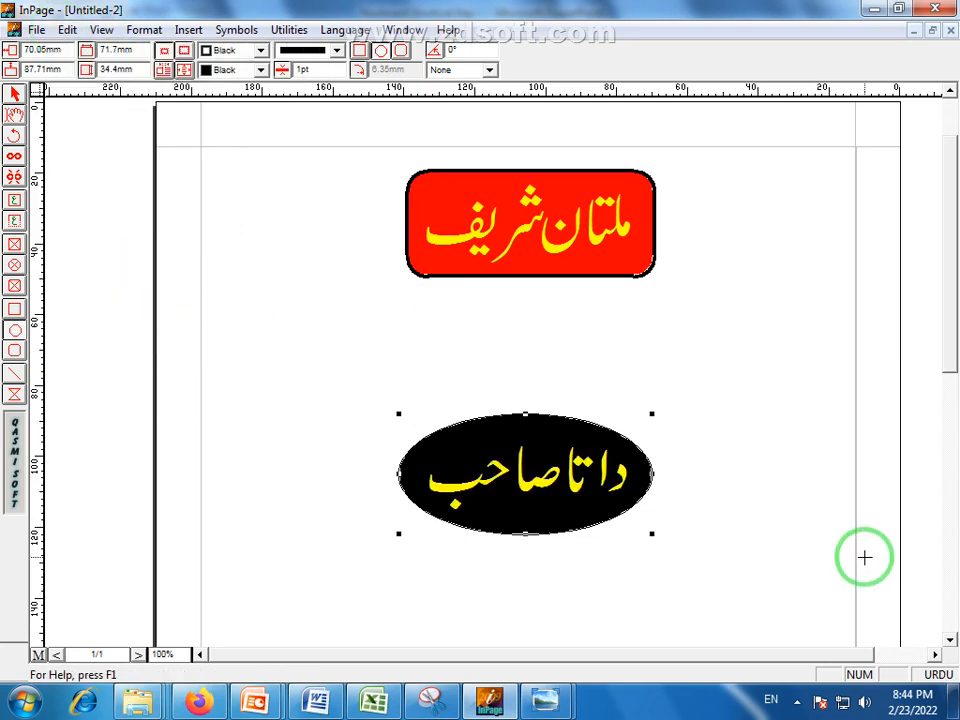
Set the text colour of the whole heading "داتا صاحب" to White.
click(14, 115)
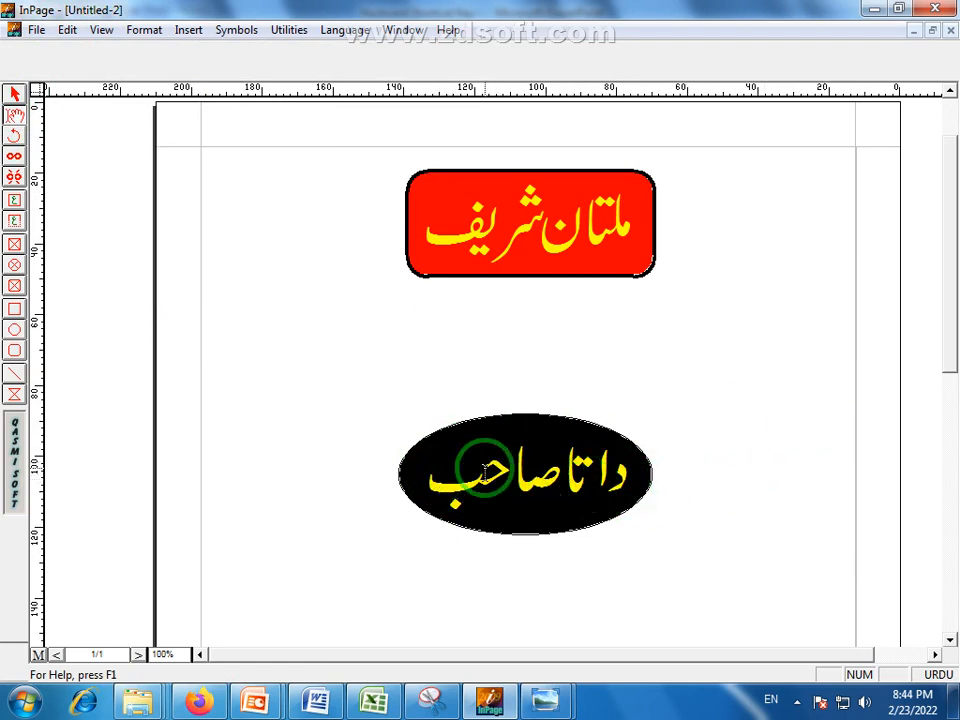
click(428, 474)
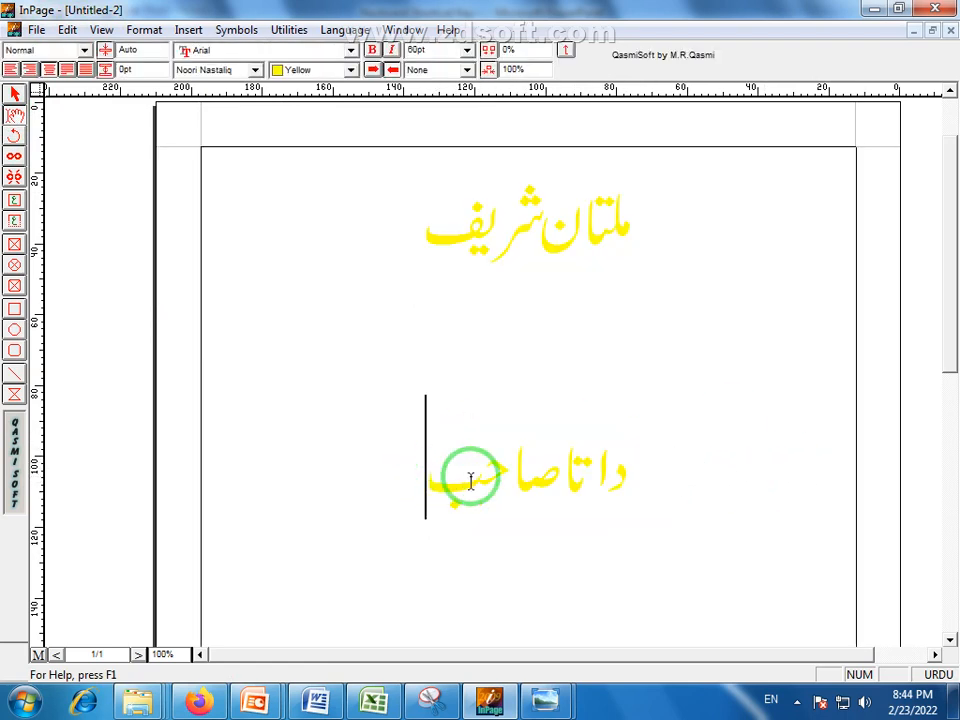
drag(469, 476, 636, 484)
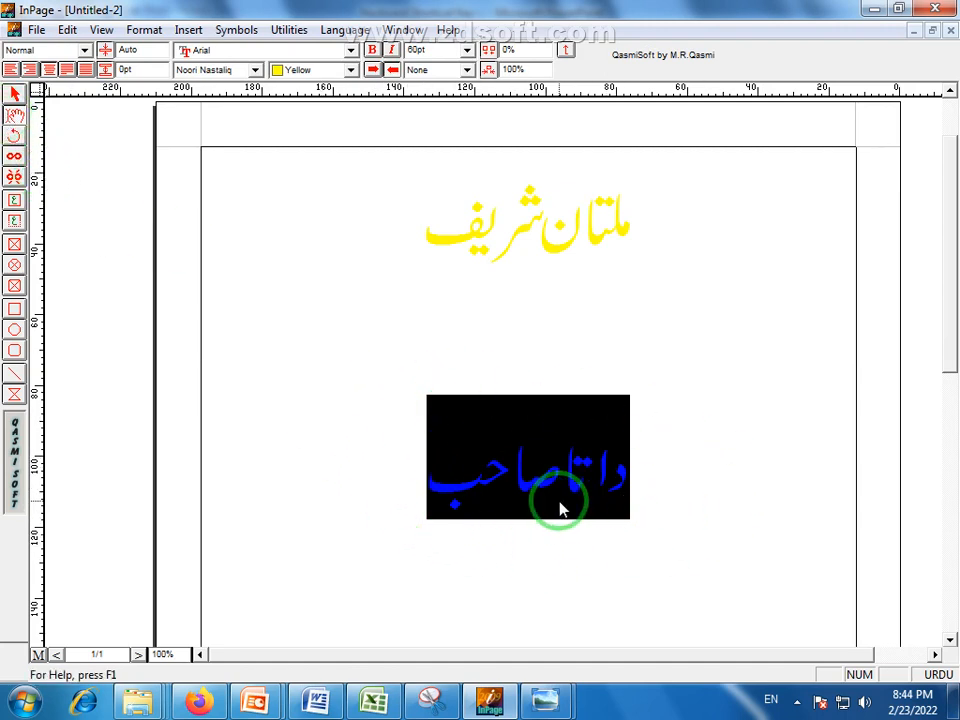
click(350, 70)
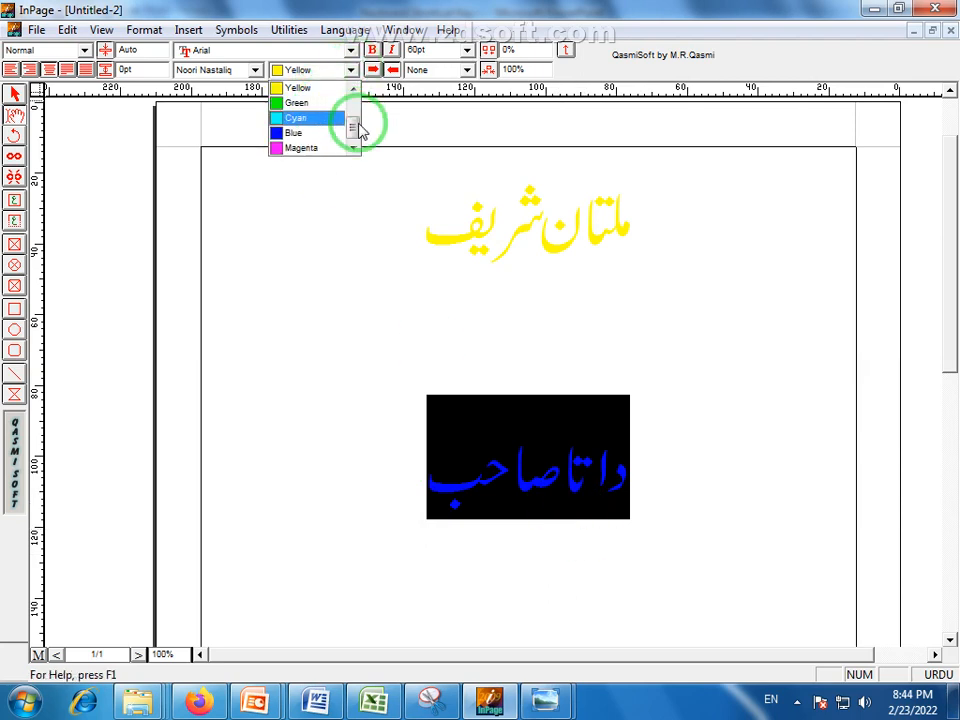
drag(360, 132, 353, 90)
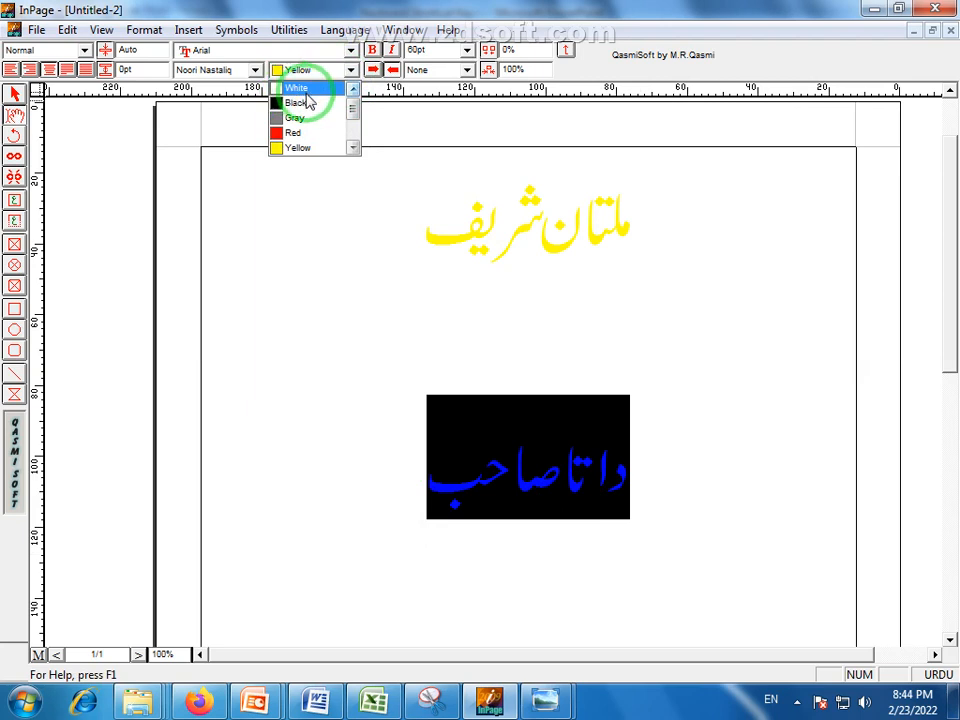
click(300, 95)
click(716, 456)
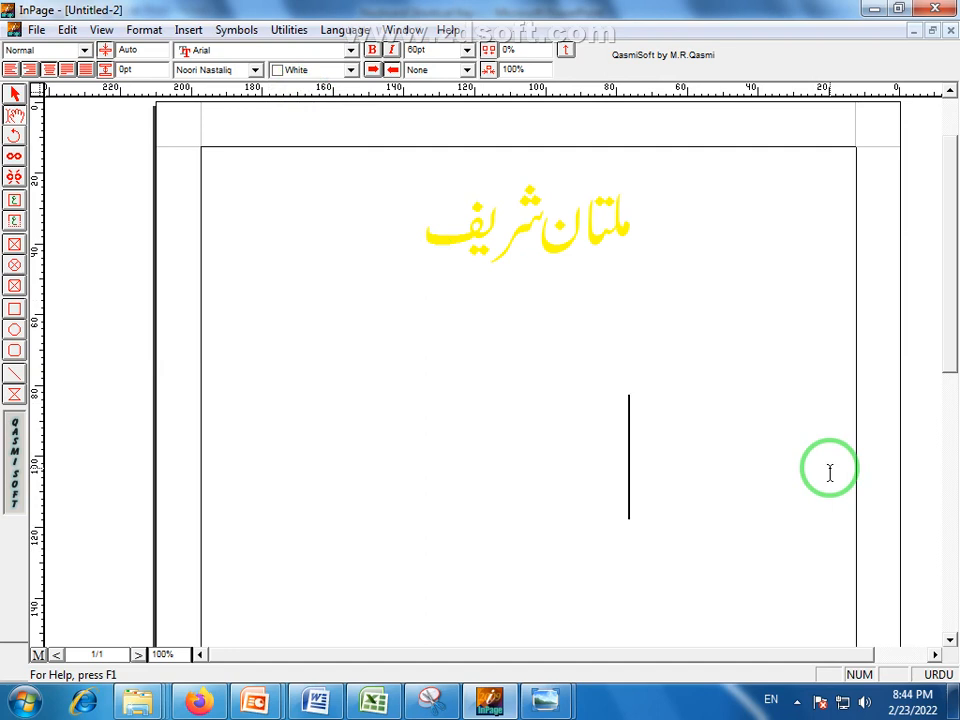
click(15, 95)
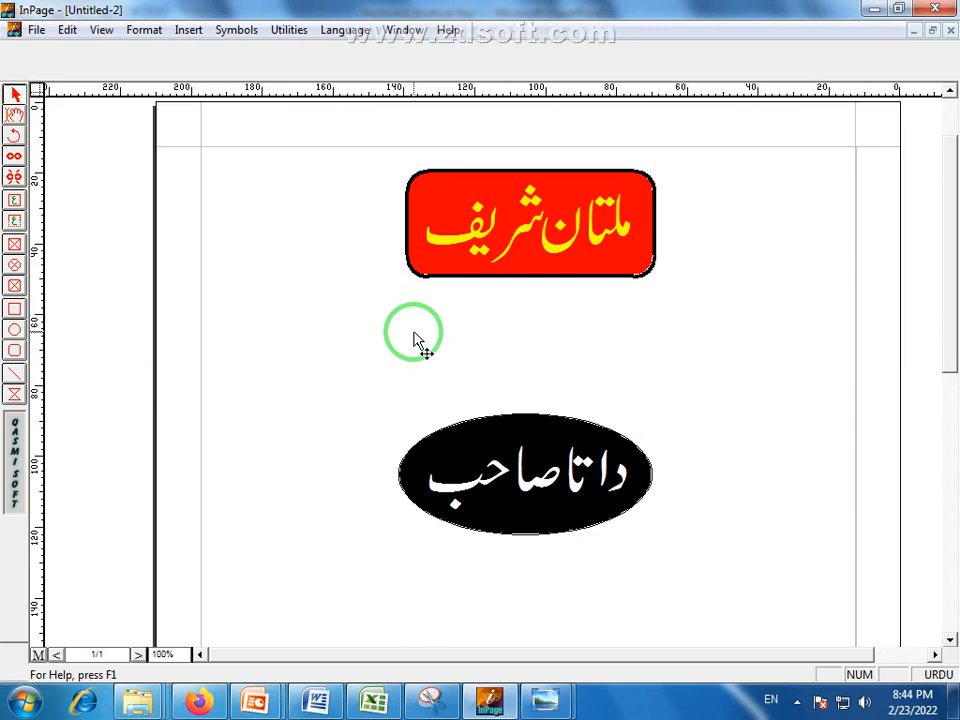
Add the line "پاکستان زندی باد" below the black ellipse and set its text colour to Black.
scroll(943, 317, down, 3)
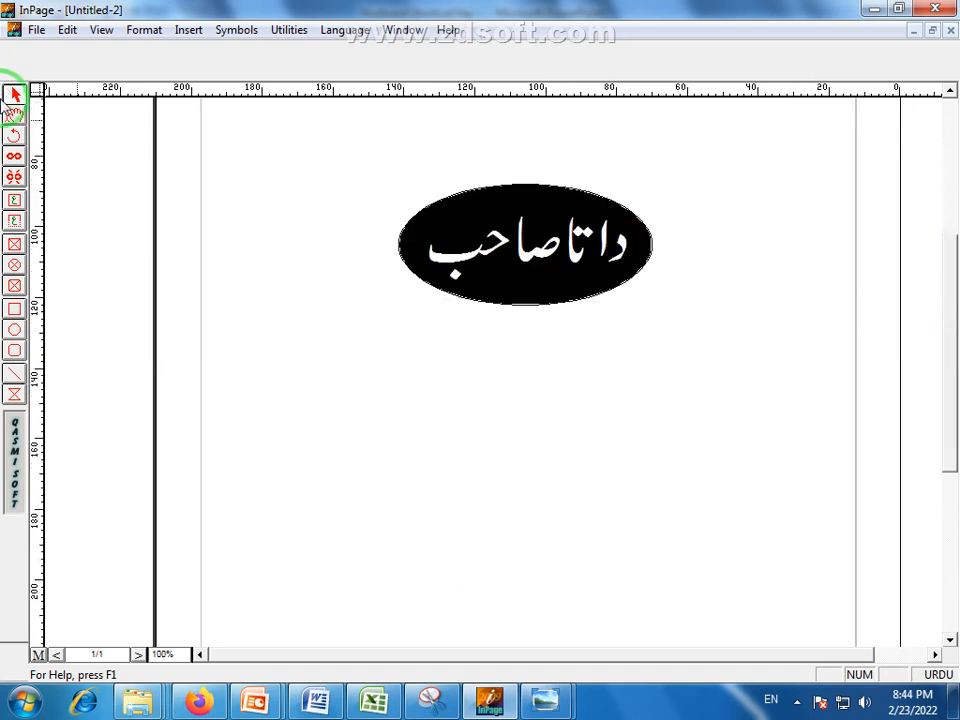
click(401, 238)
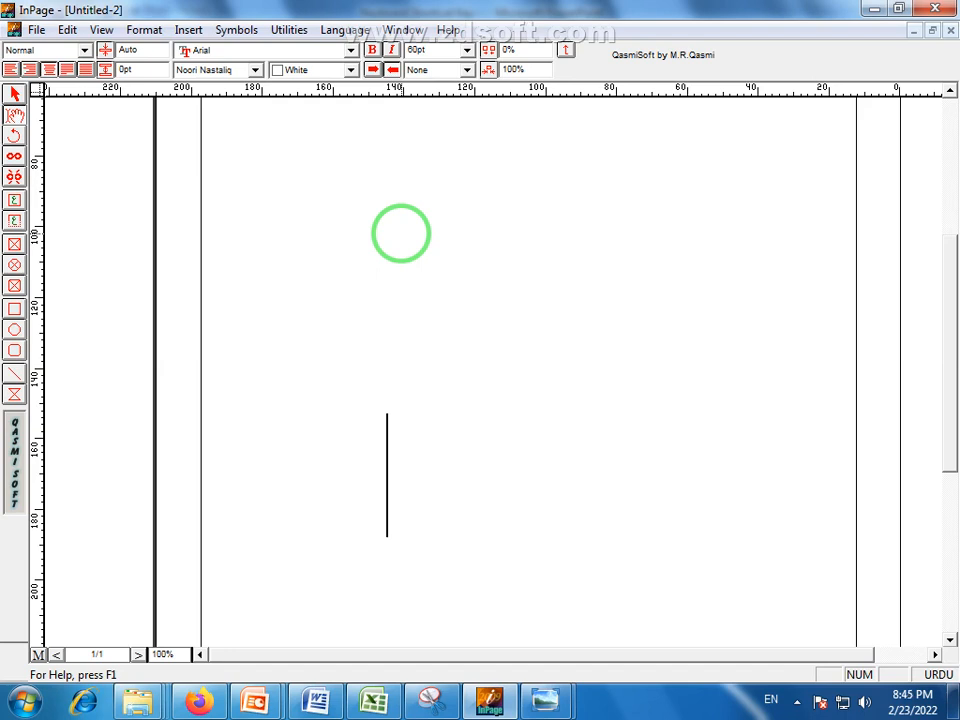
drag(389, 455, 748, 474)
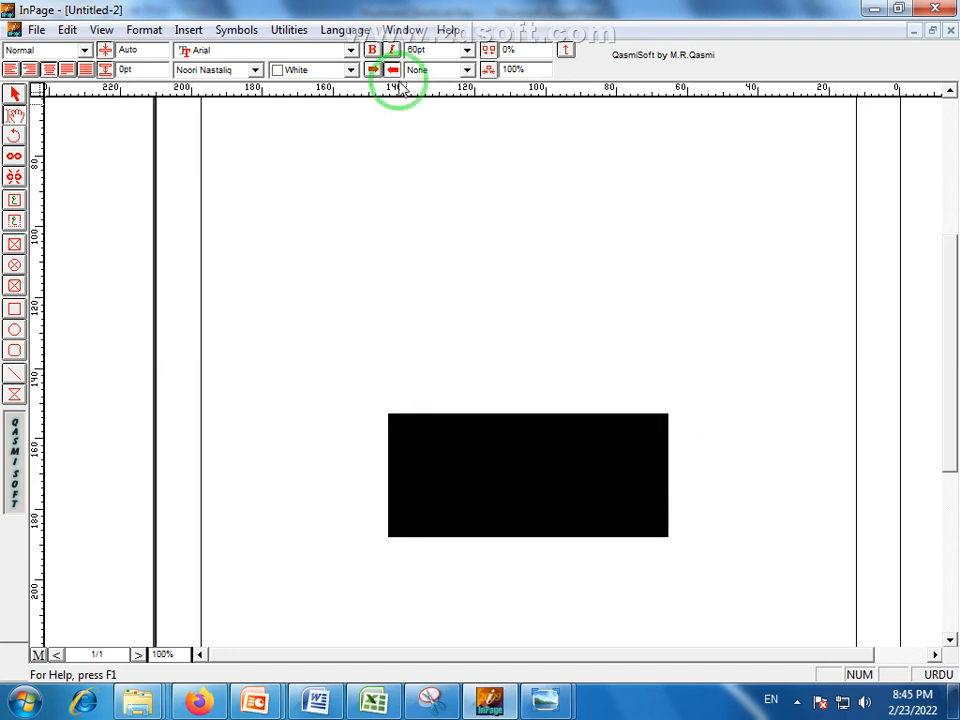
click(351, 69)
click(335, 99)
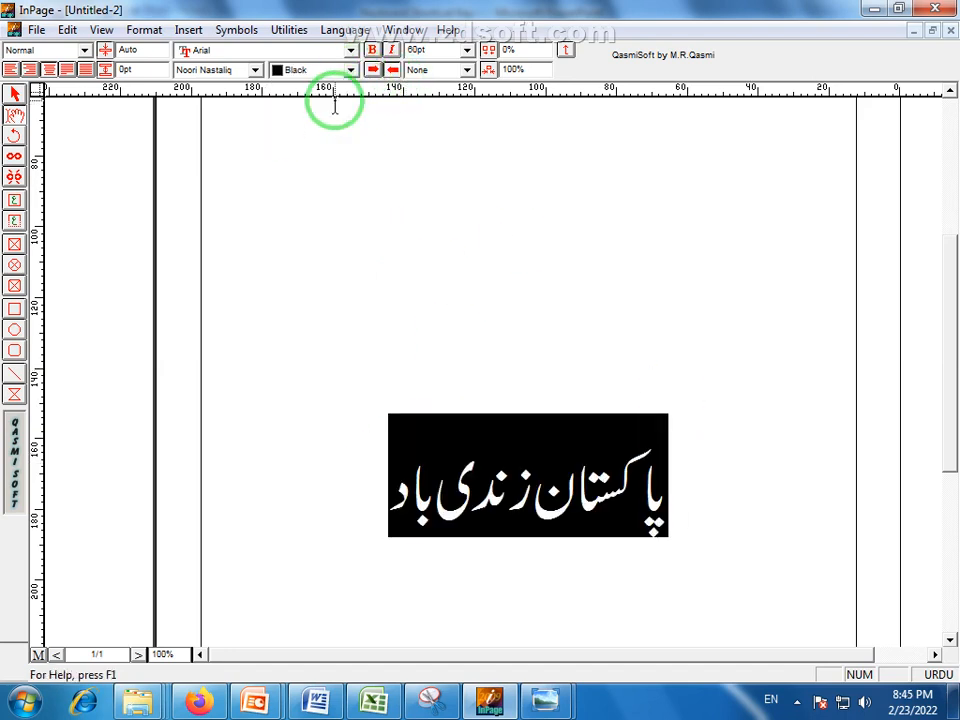
Correct the spelling of "زندی" to "زندہ" in the third heading.
drag(436, 495, 482, 493)
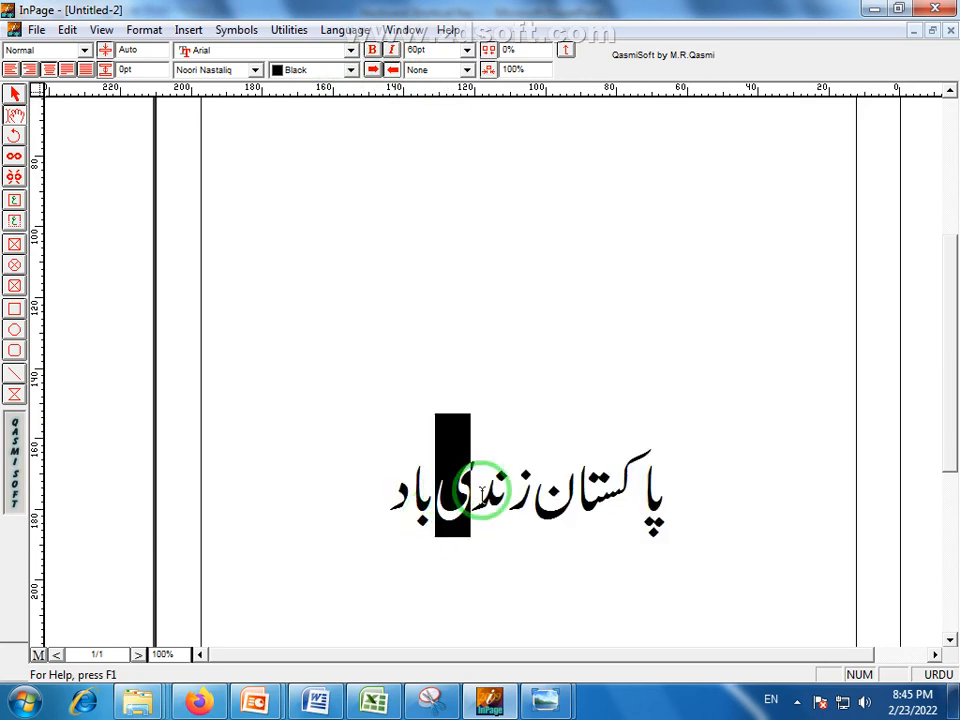
text(ه)
click(596, 531)
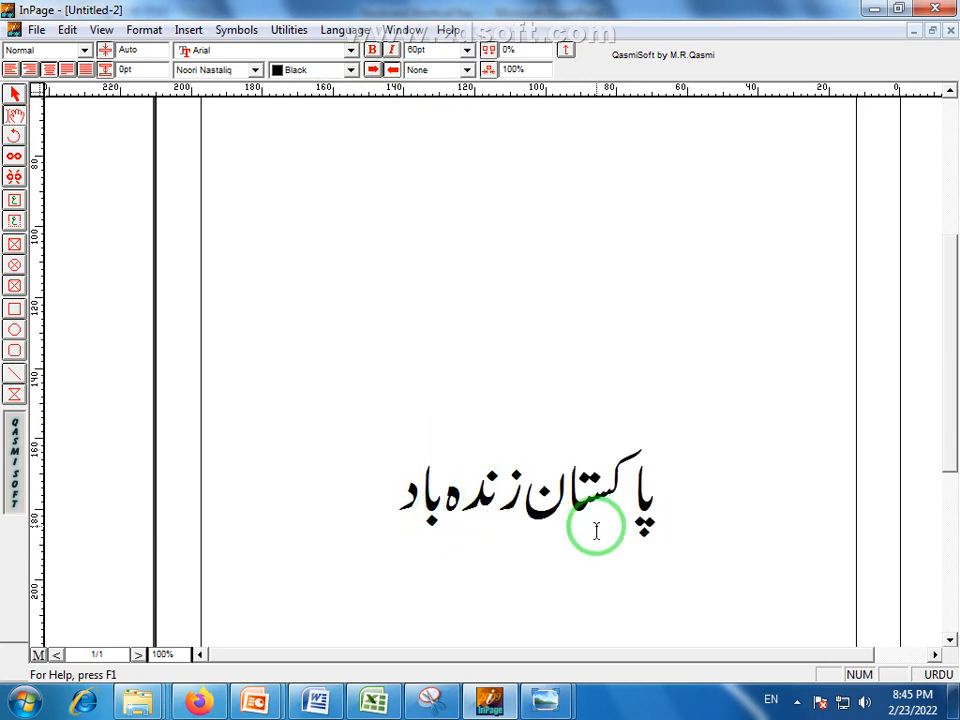
click(404, 493)
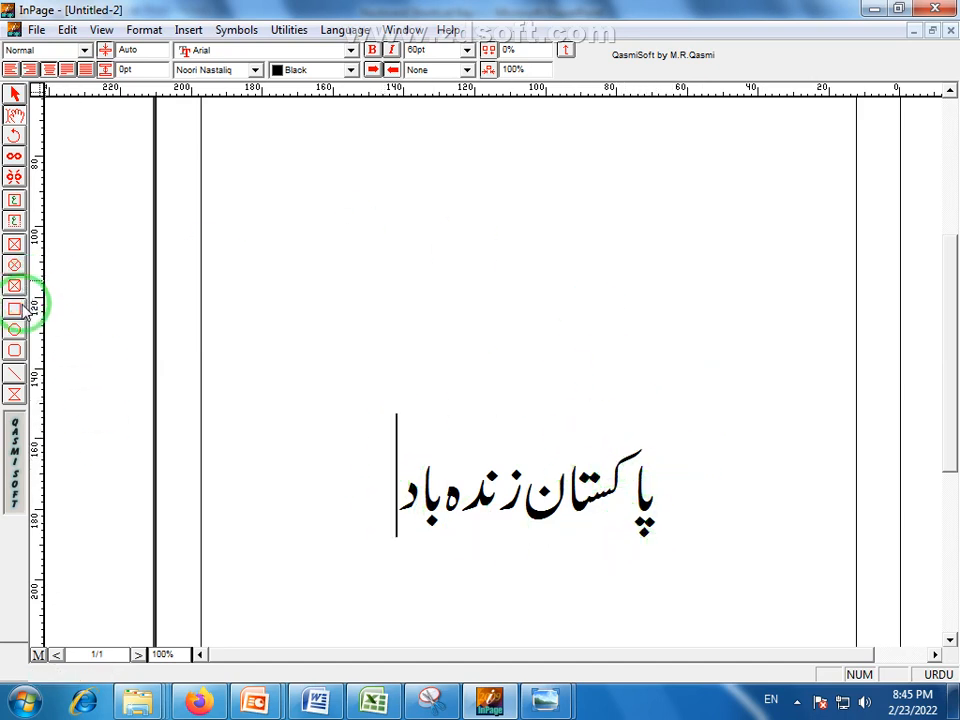
Draw a polygon about 88 by 39 mm around "پاکستان زندہ باد" and pull three of its corners inwards into an irregular quadrilateral.
click(15, 399)
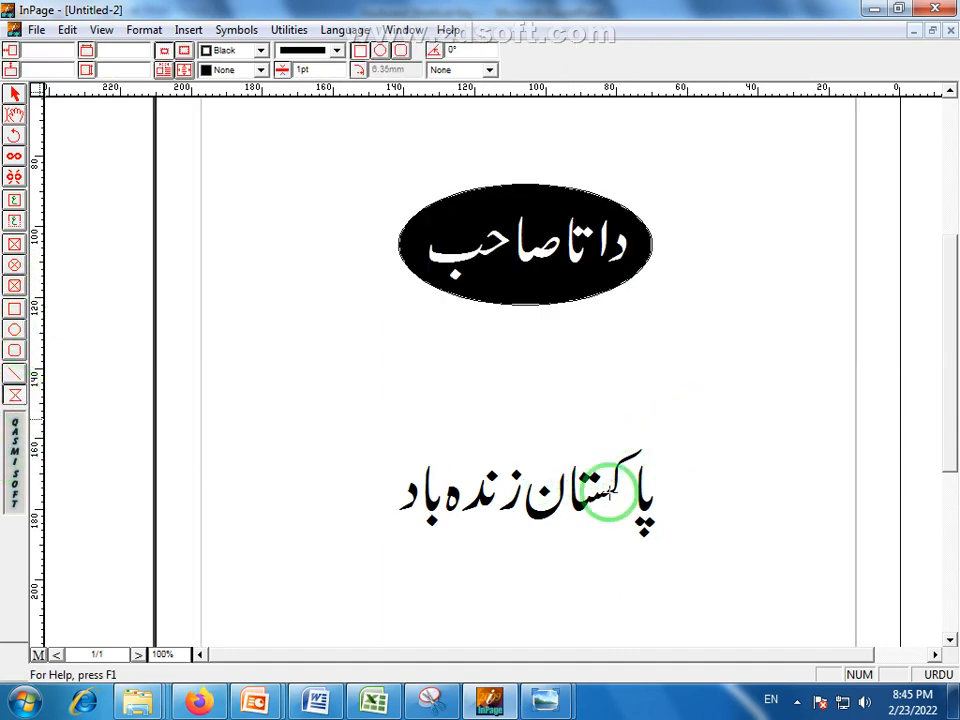
drag(690, 418, 378, 558)
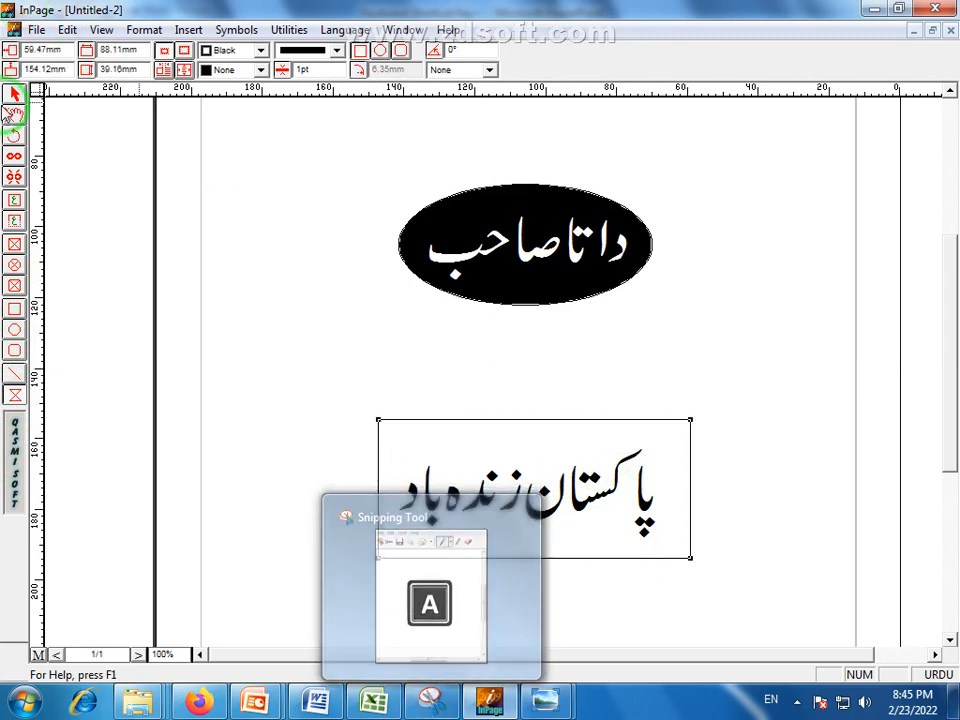
click(15, 94)
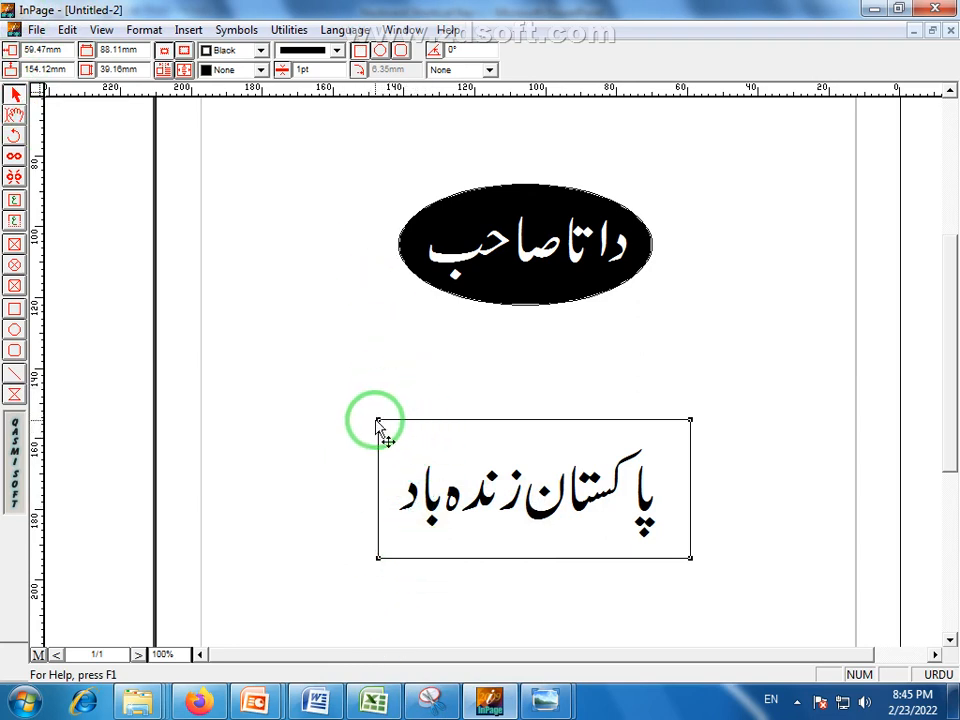
drag(377, 423, 383, 457)
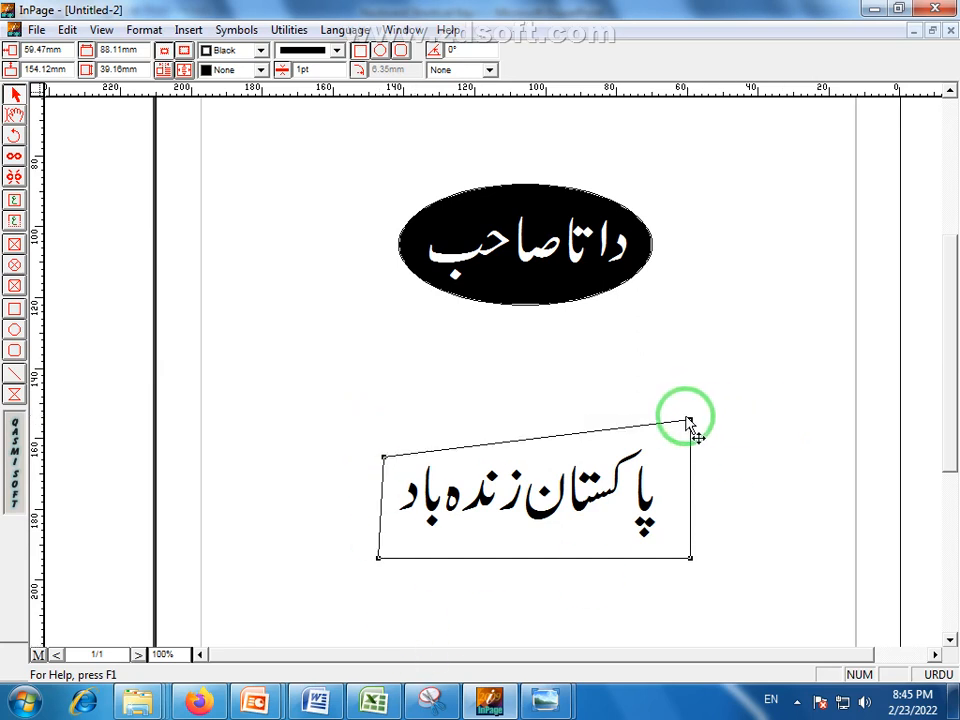
drag(689, 420, 655, 423)
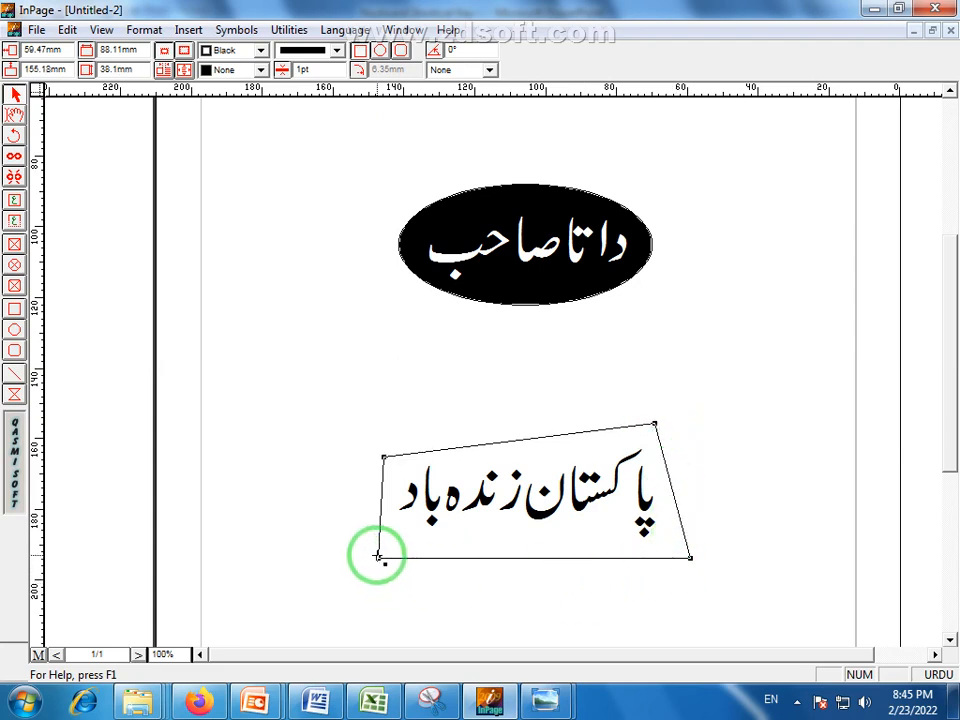
drag(379, 557, 381, 531)
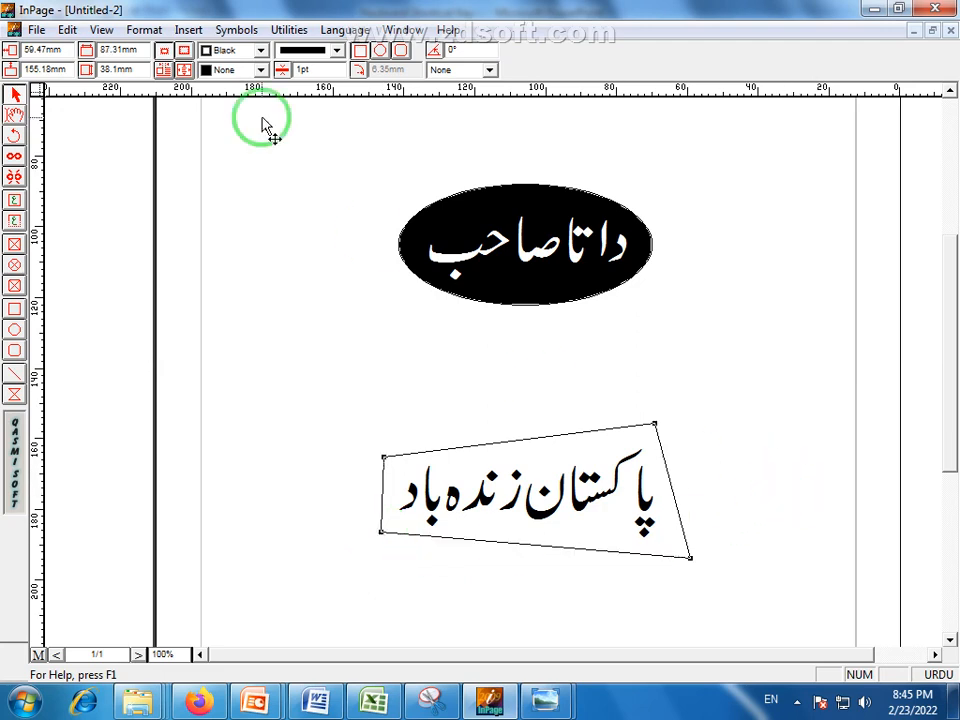
Fill the irregular quadrilateral with Blue and send it to the back, behind the text.
click(261, 71)
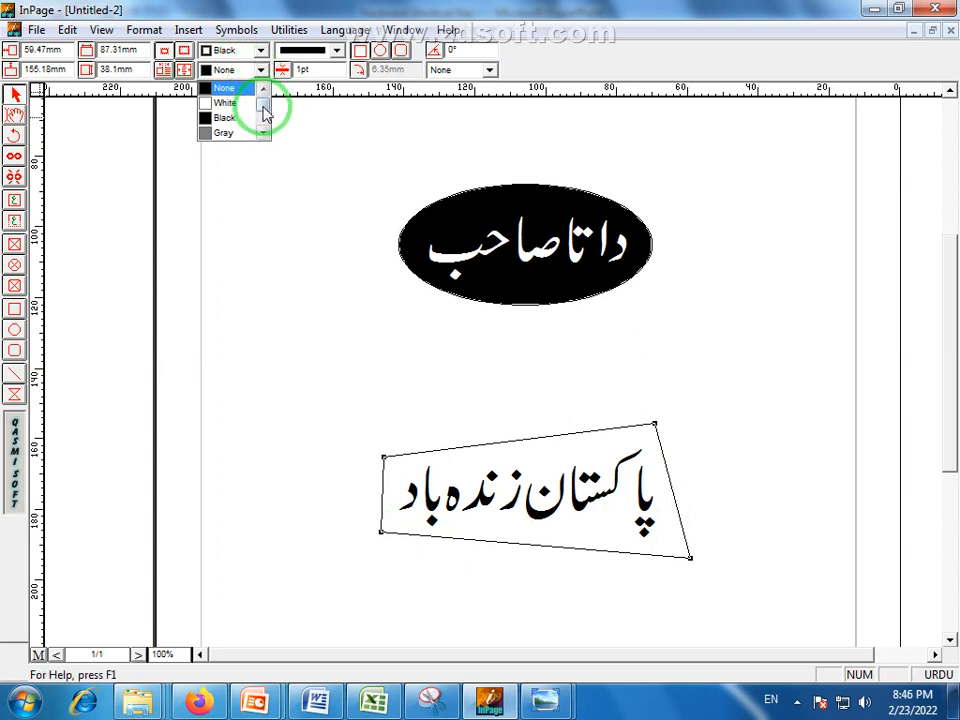
drag(264, 114, 264, 124)
click(224, 117)
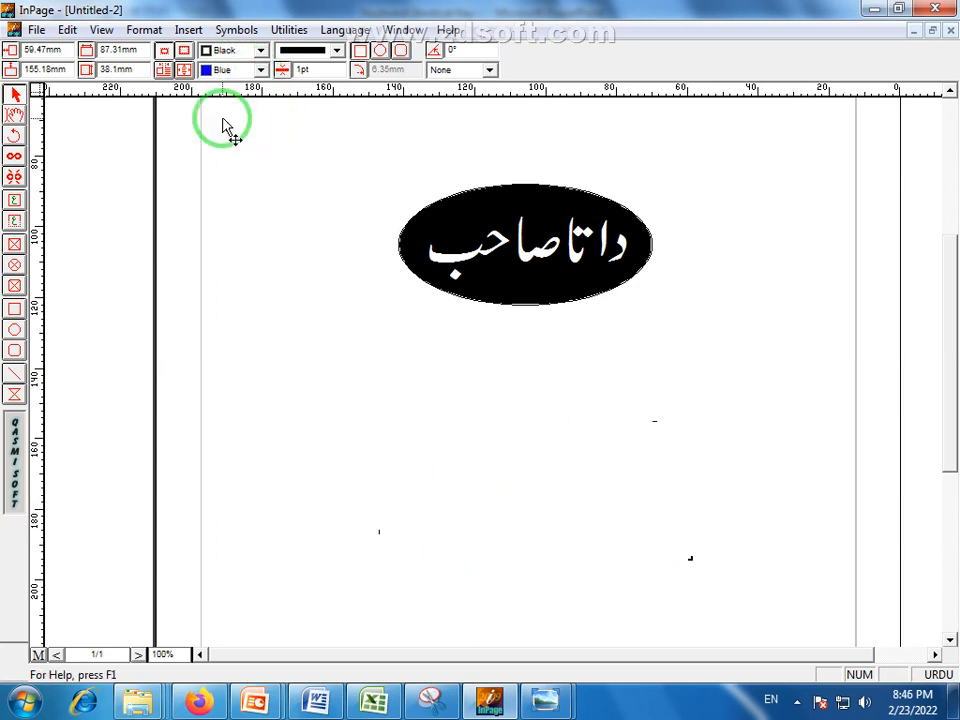
click(67, 30)
click(117, 280)
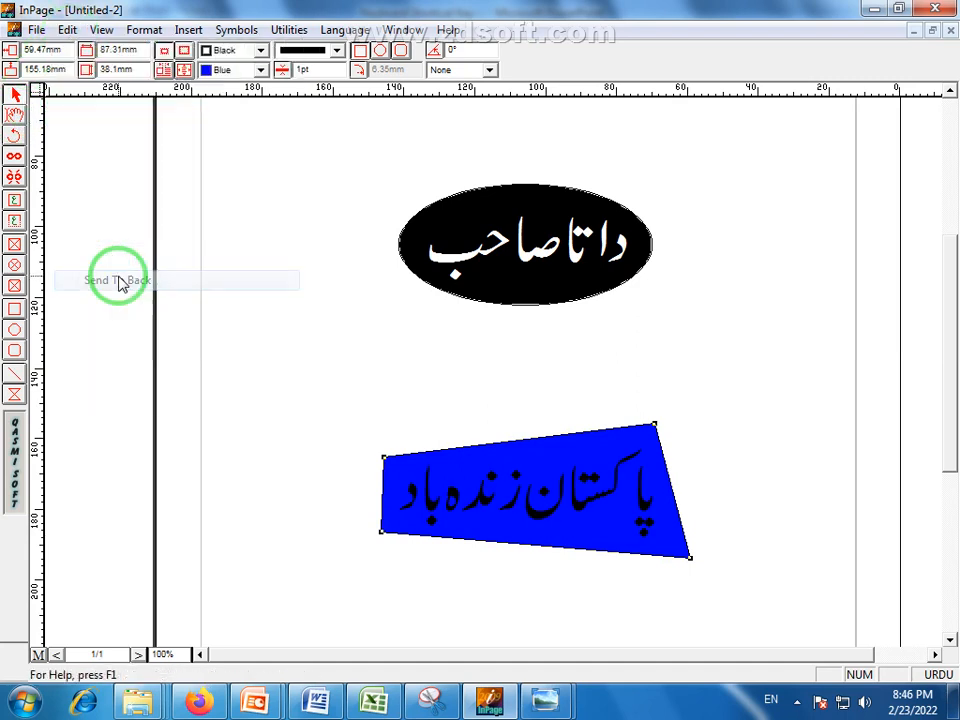
Set the text colour of the "پاکستان زندہ باد" heading inside the blue quadrilateral to Yellow.
click(14, 114)
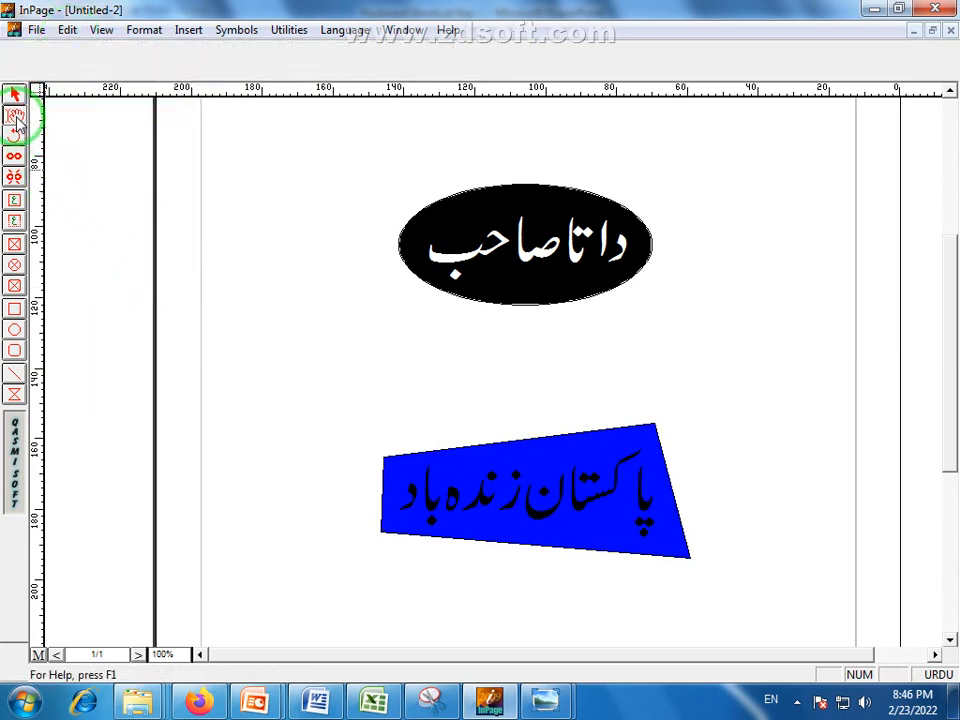
double_click(540, 495)
drag(540, 495, 330, 355)
click(351, 70)
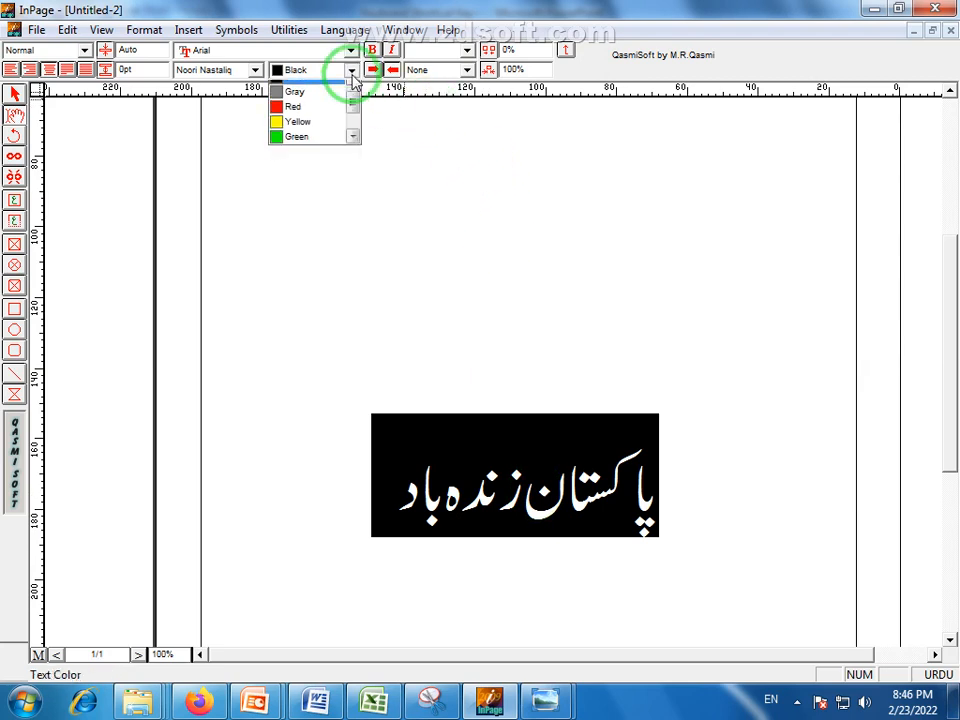
click(330, 135)
click(14, 93)
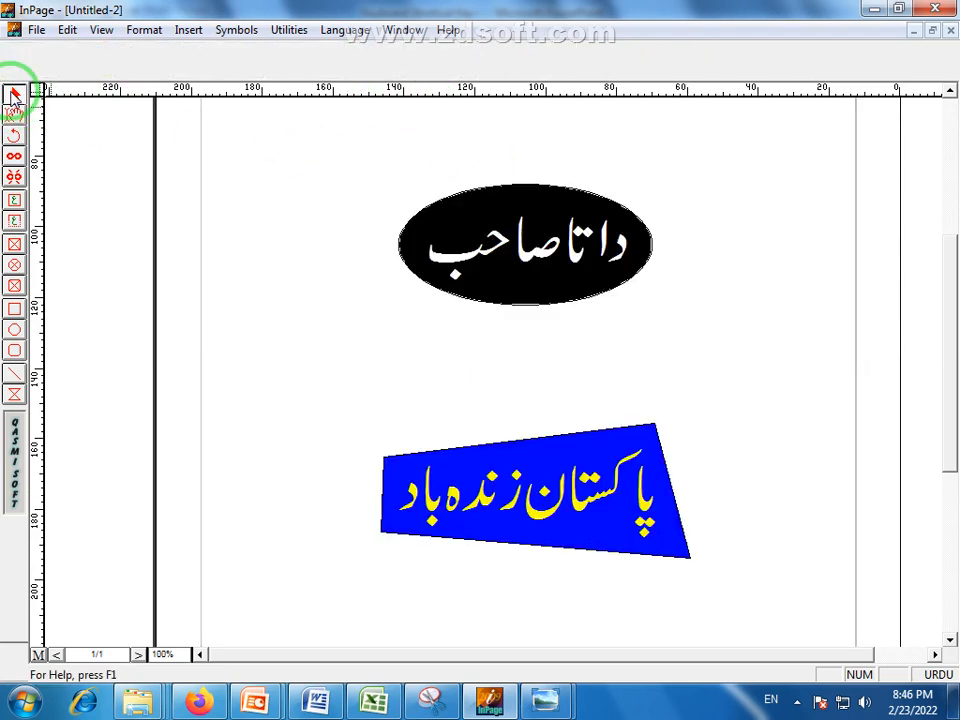
click(561, 497)
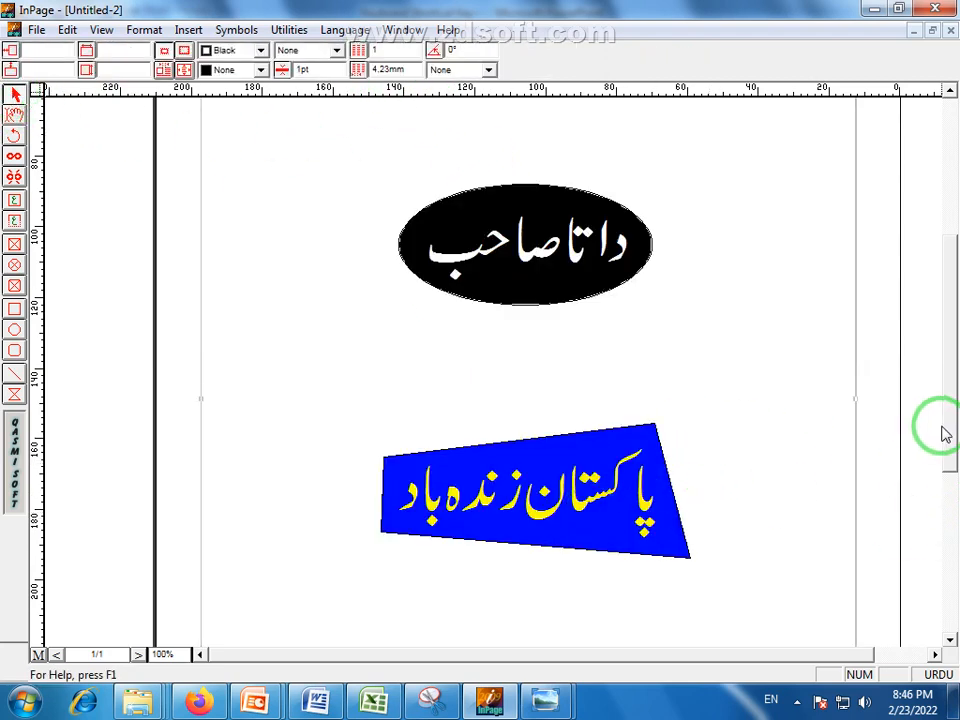
Draw two horizontal lines, about 167 mm long above the black ellipse and about 164 mm long below it.
scroll(955, 320, up, 3)
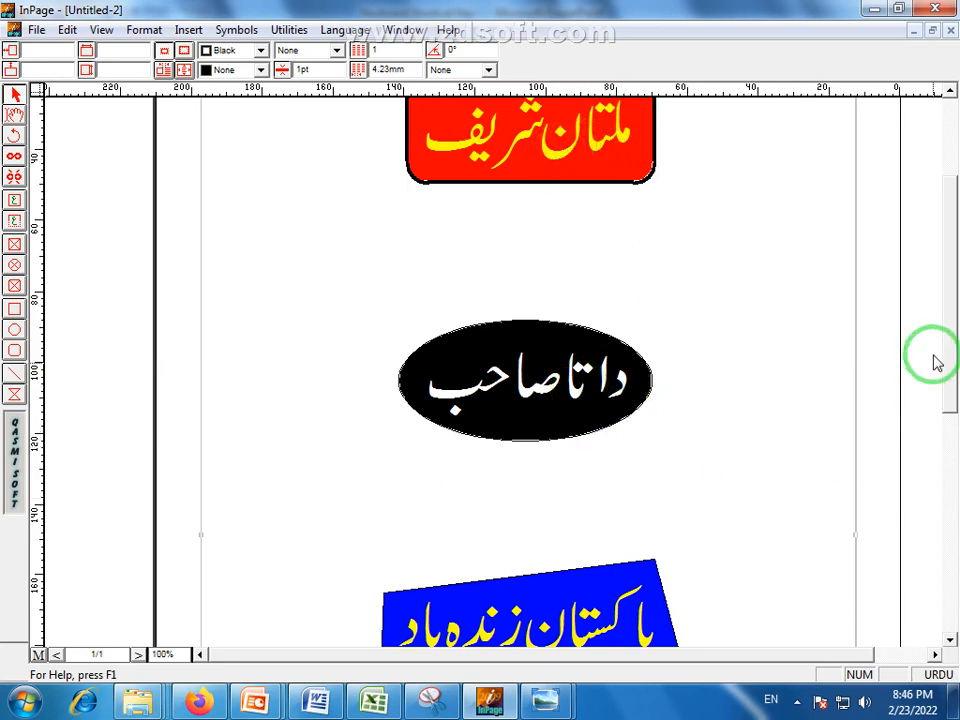
scroll(936, 403, down, 3)
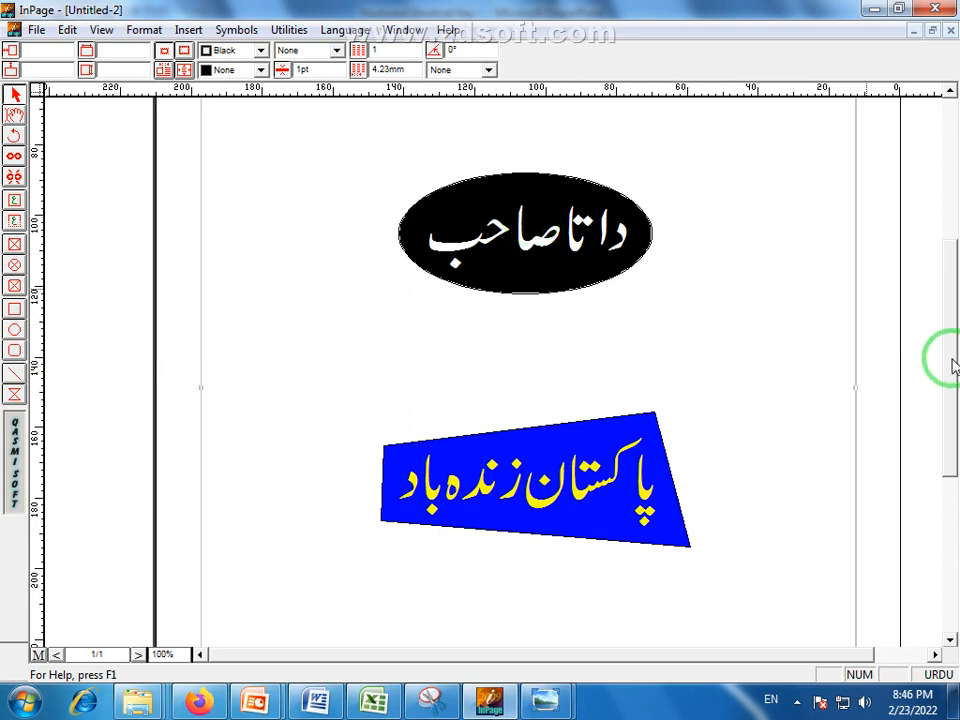
drag(945, 357, 952, 310)
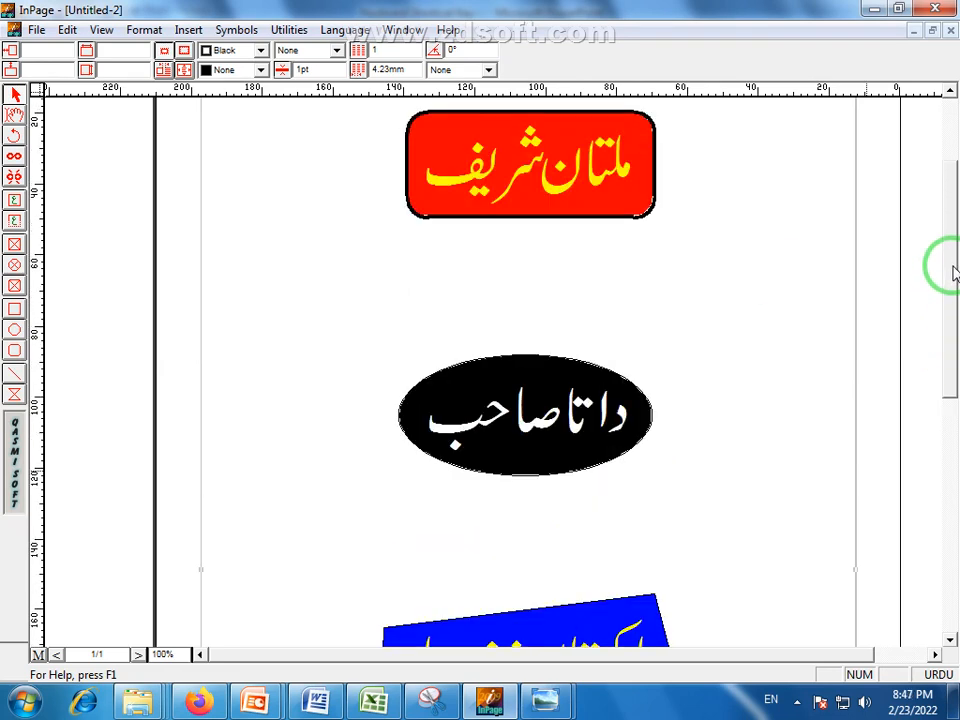
drag(955, 272, 955, 240)
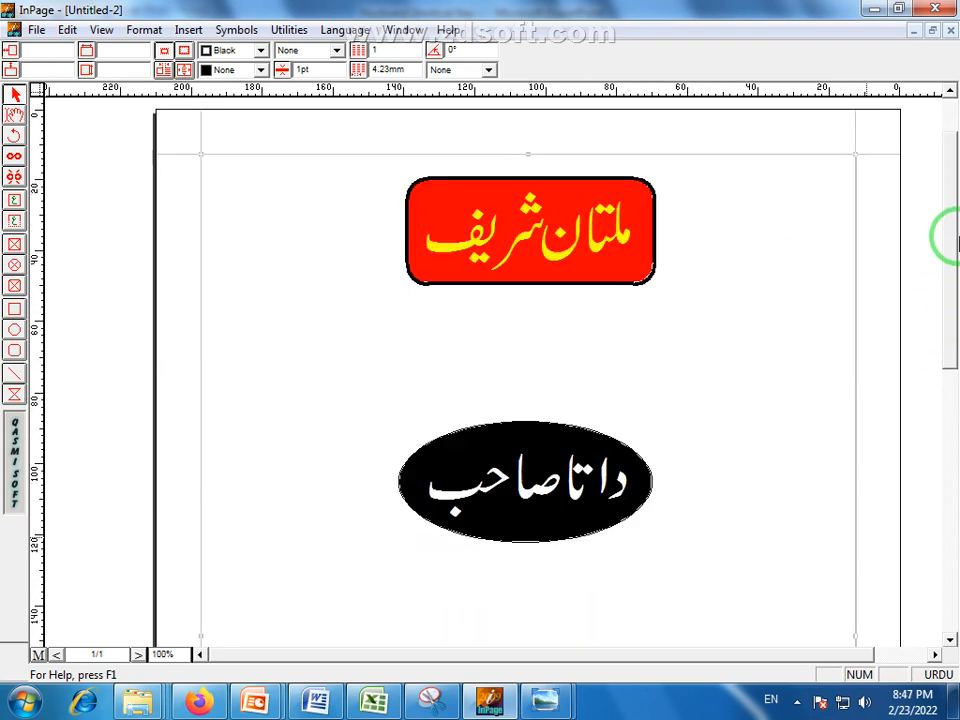
click(15, 378)
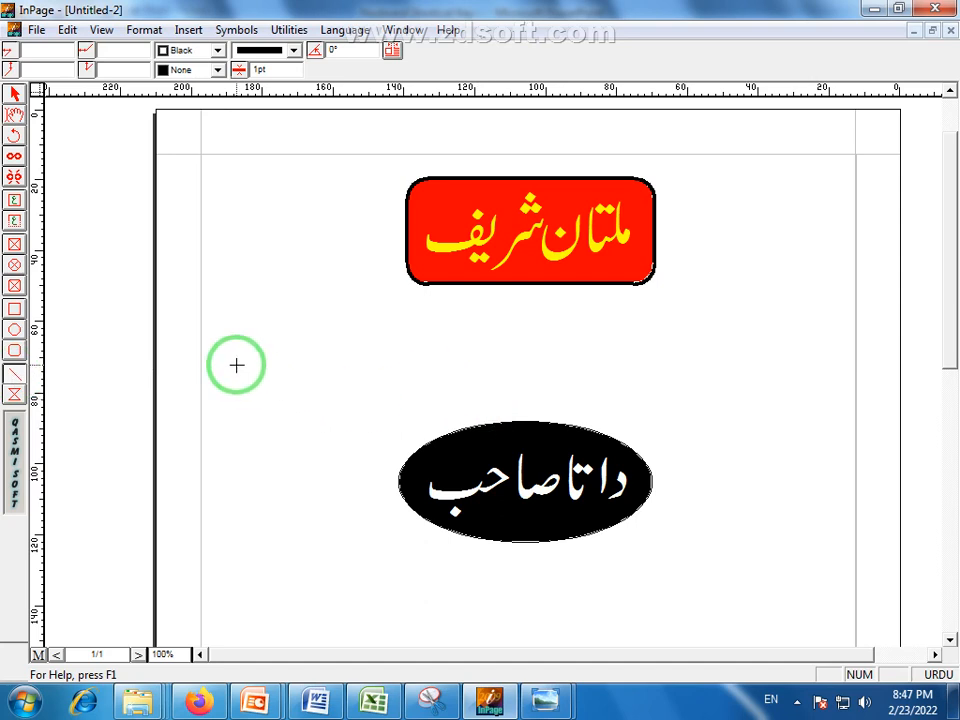
drag(231, 349, 822, 338)
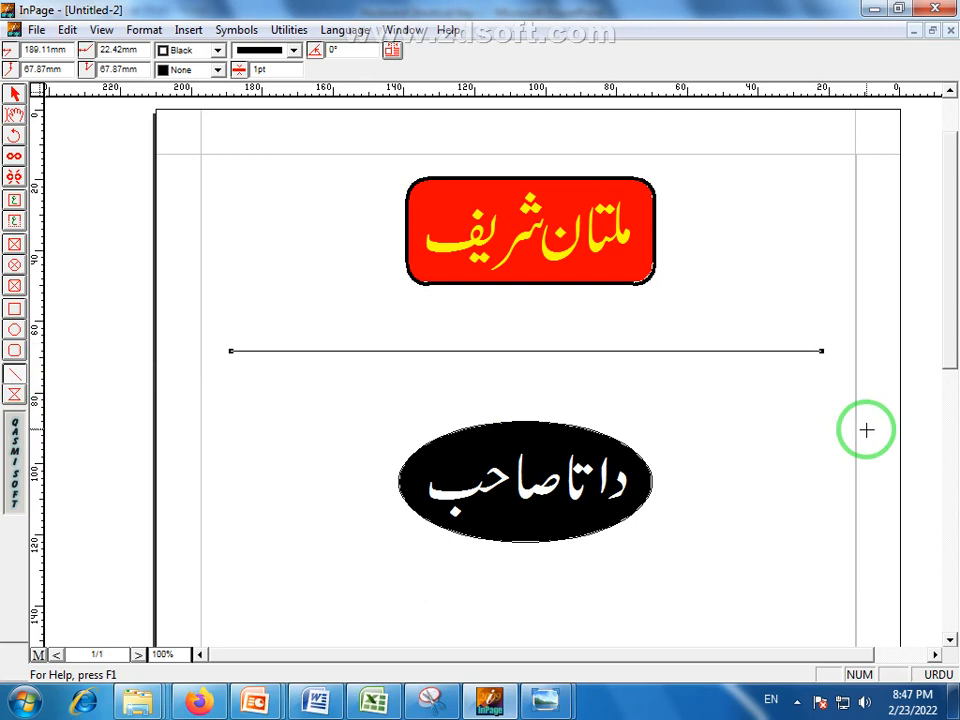
scroll(940, 340, down, 3)
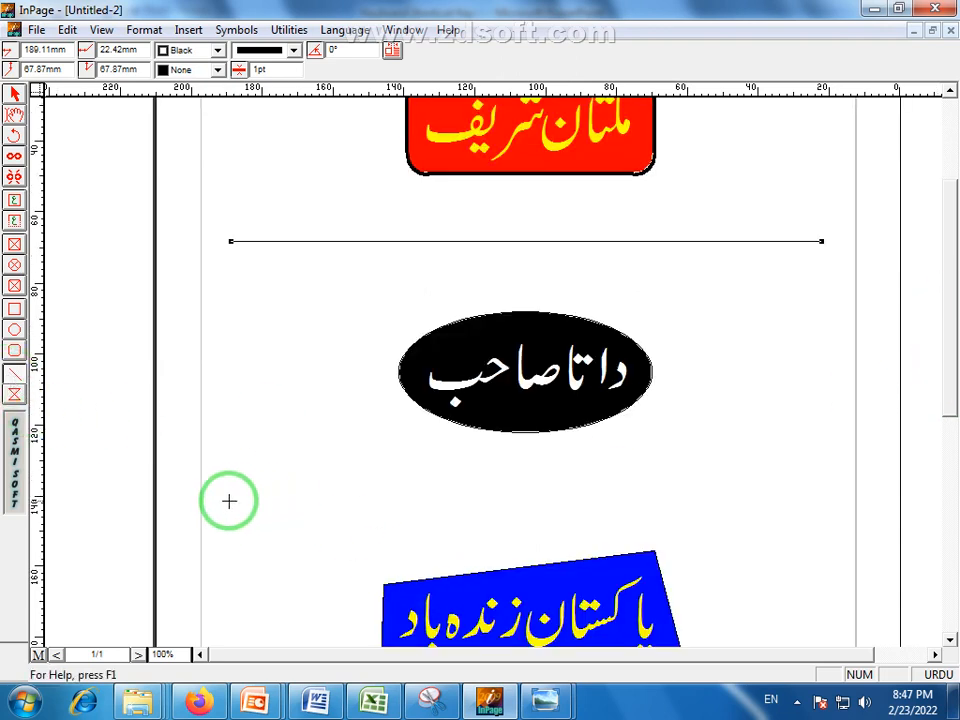
drag(229, 501, 810, 500)
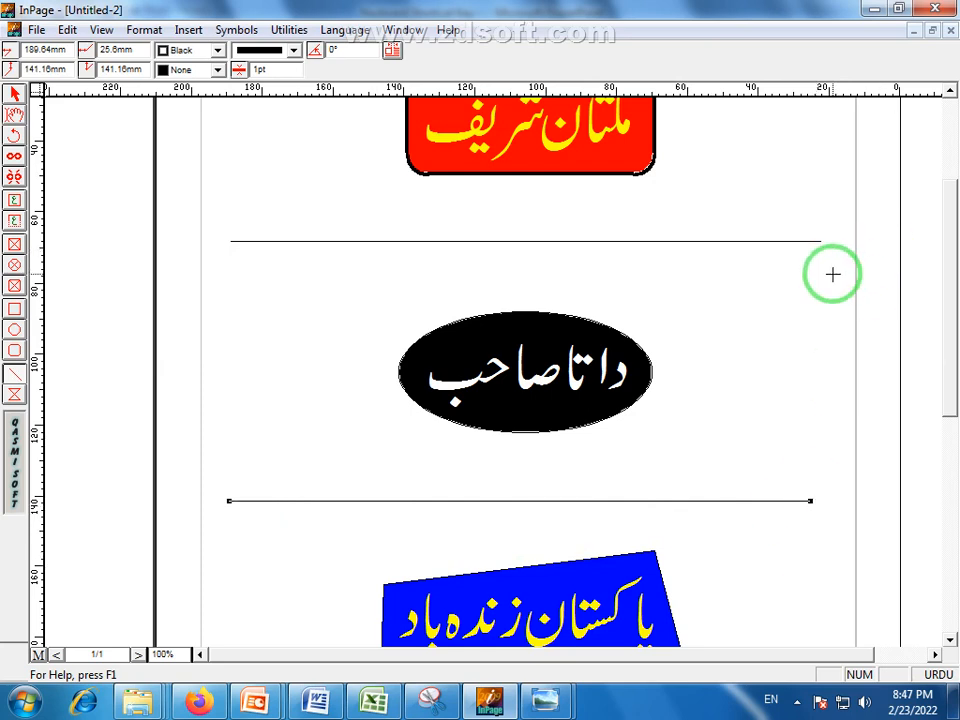
Draw a diagonal line to the right of the black ellipse, between the two horizontal lines, and delete it.
drag(833, 273, 645, 460)
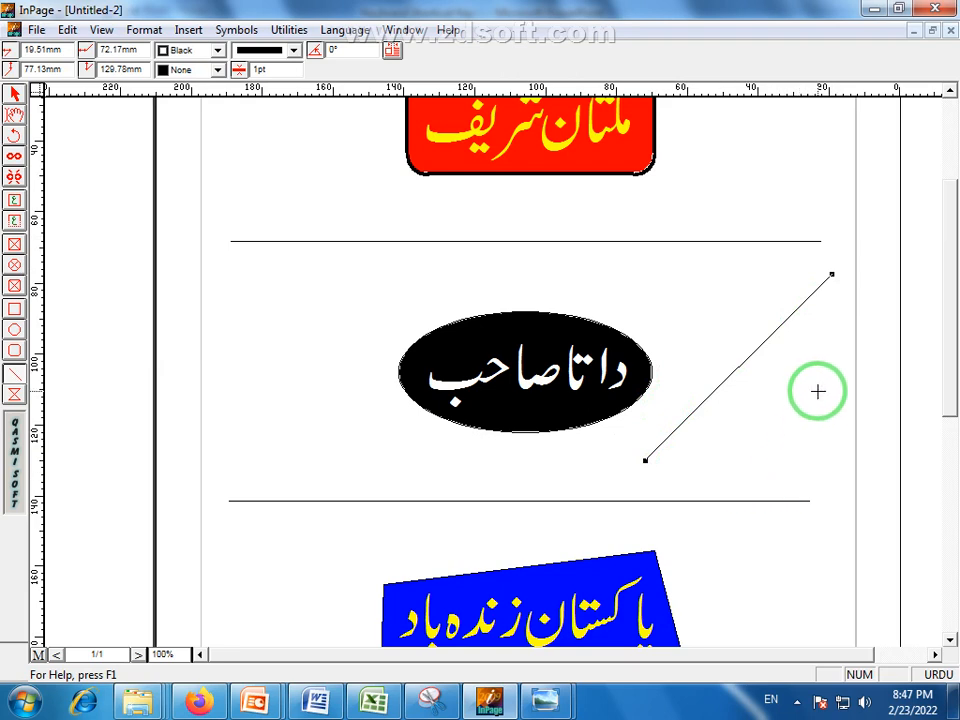
key(Delete)
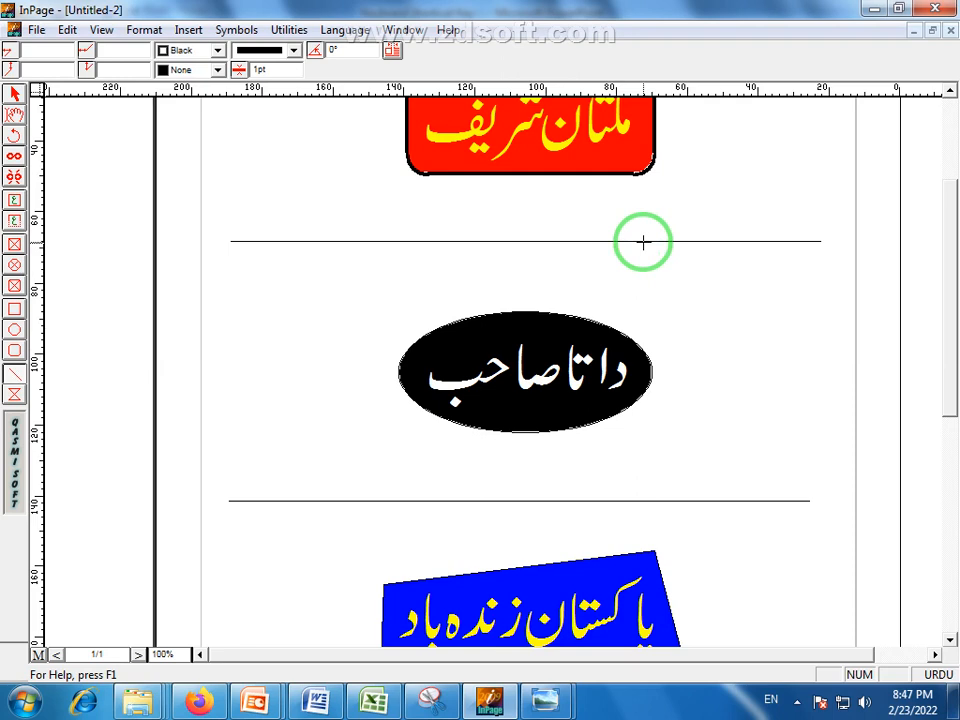
Give the horizontal line above the ellipse the alternating black-and-white block pattern and set its width to 5 pt.
click(14, 94)
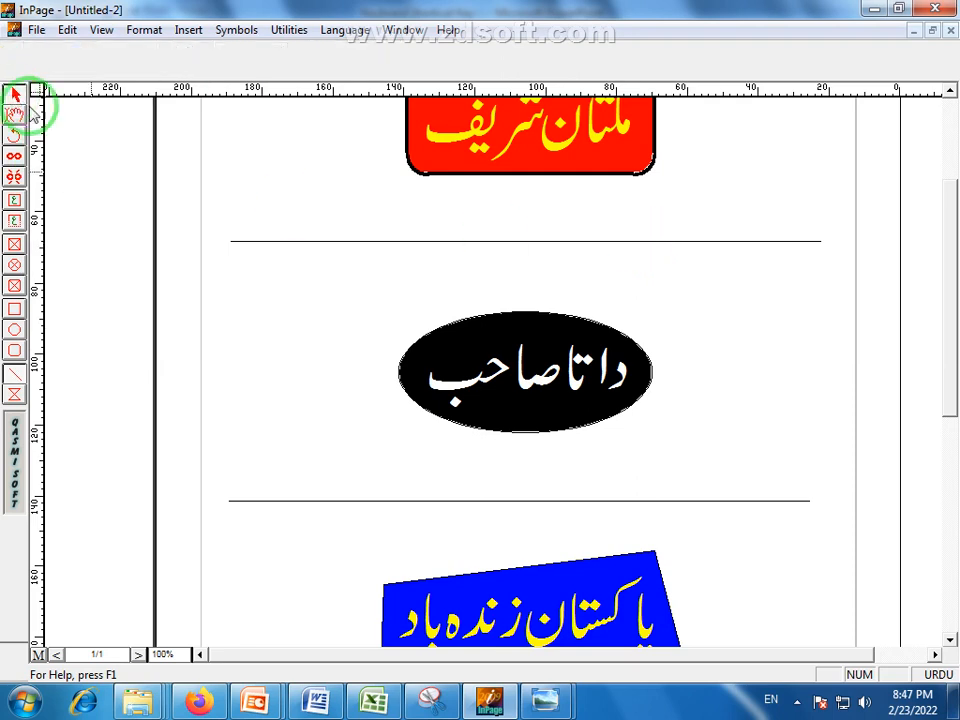
click(468, 242)
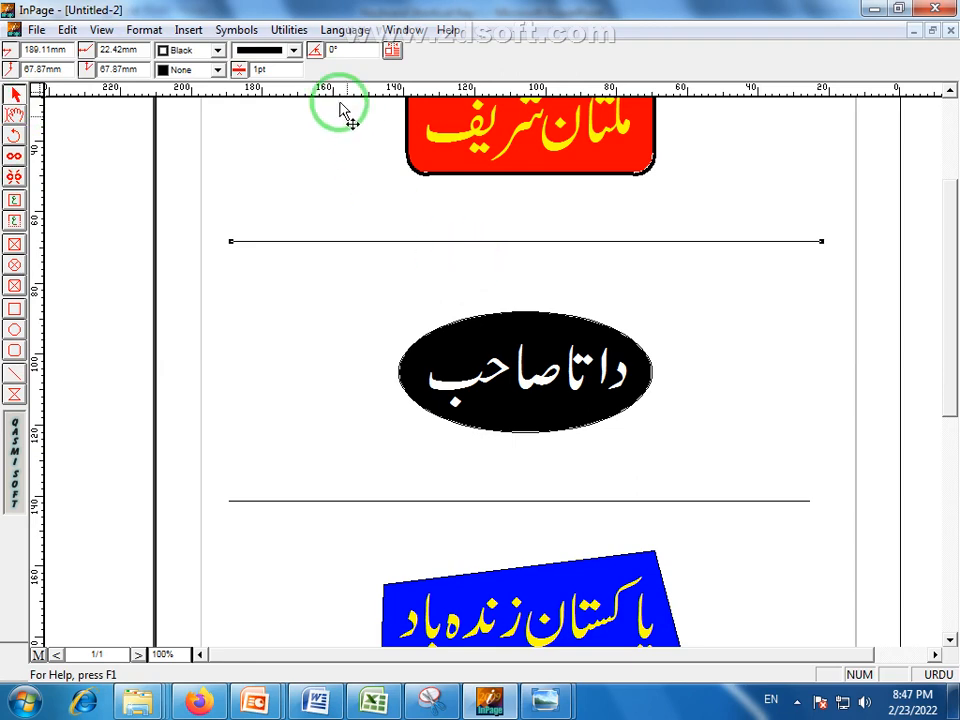
click(295, 50)
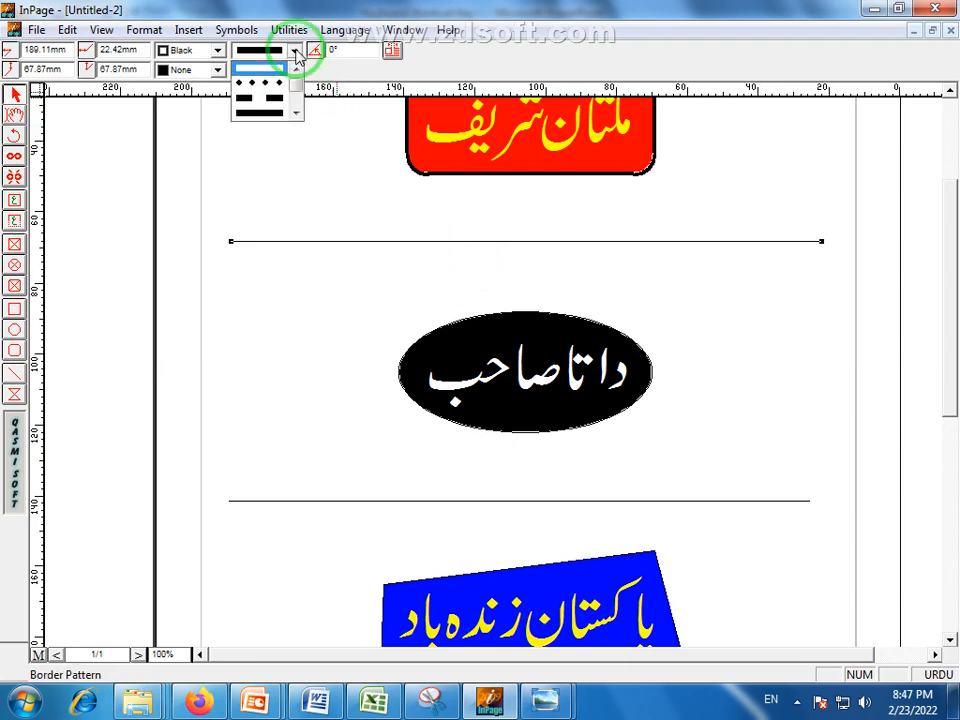
click(275, 113)
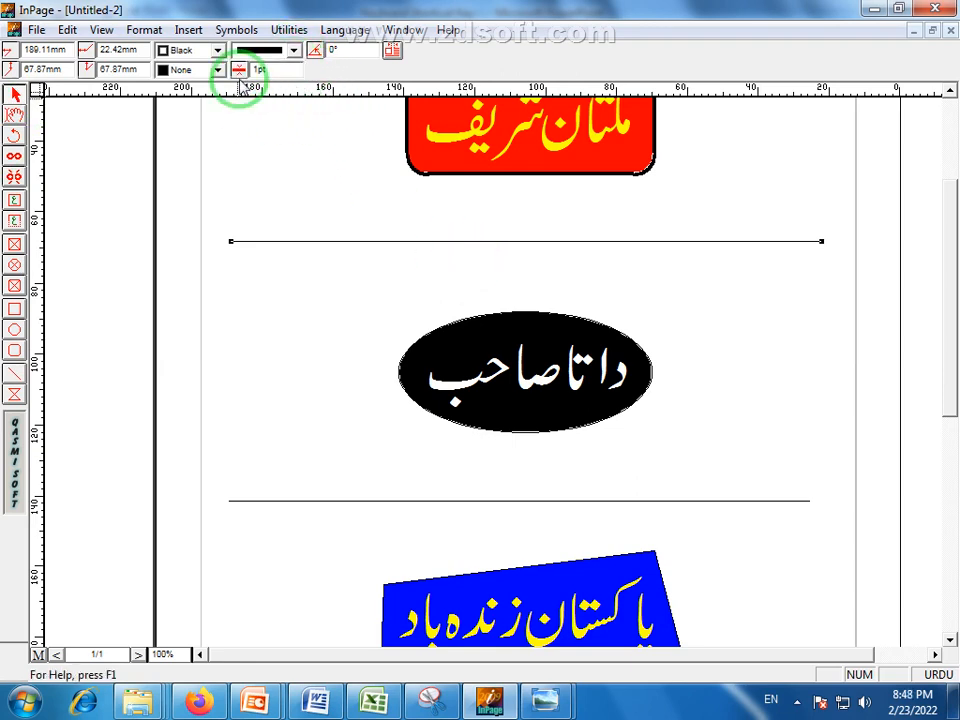
double_click(257, 70)
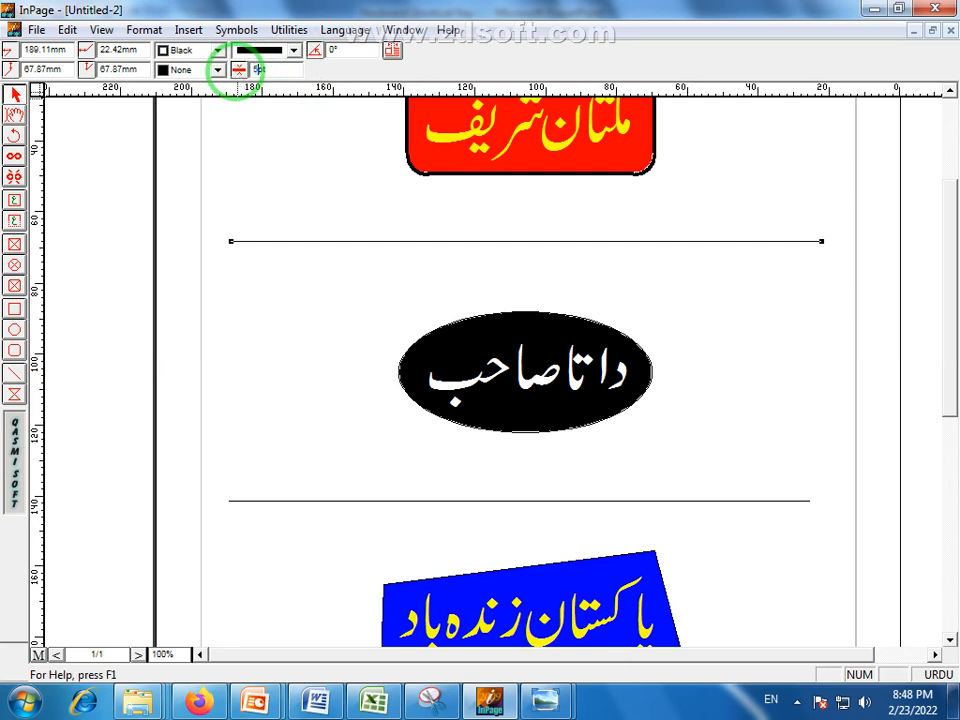
key(Return)
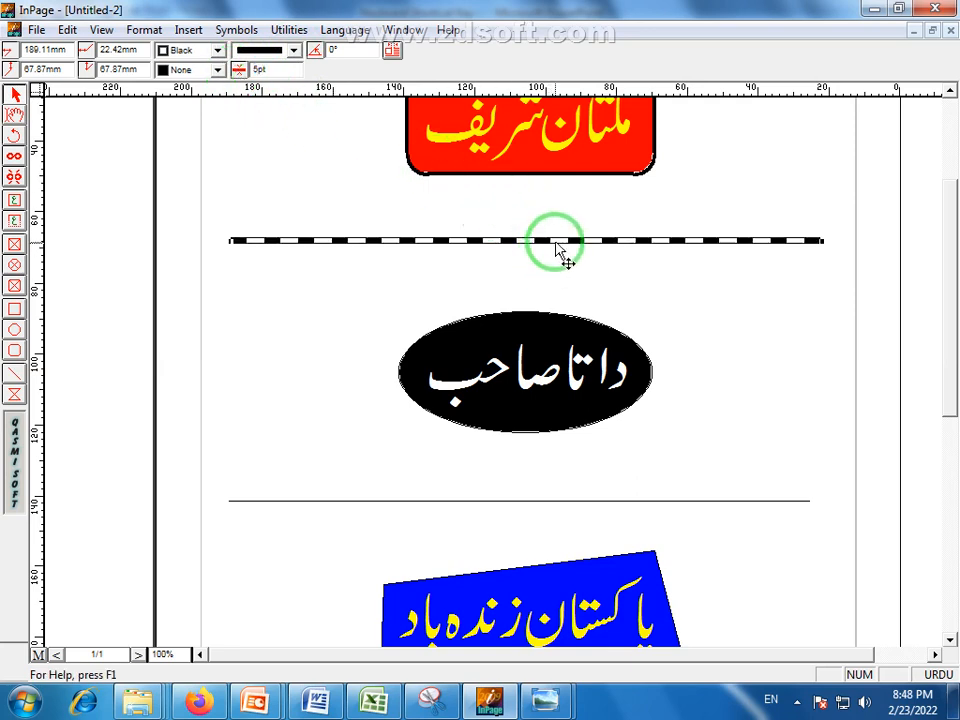
Set the upper line's width to 20 pt and change its pattern to the double line with equal strokes.
double_click(254, 70)
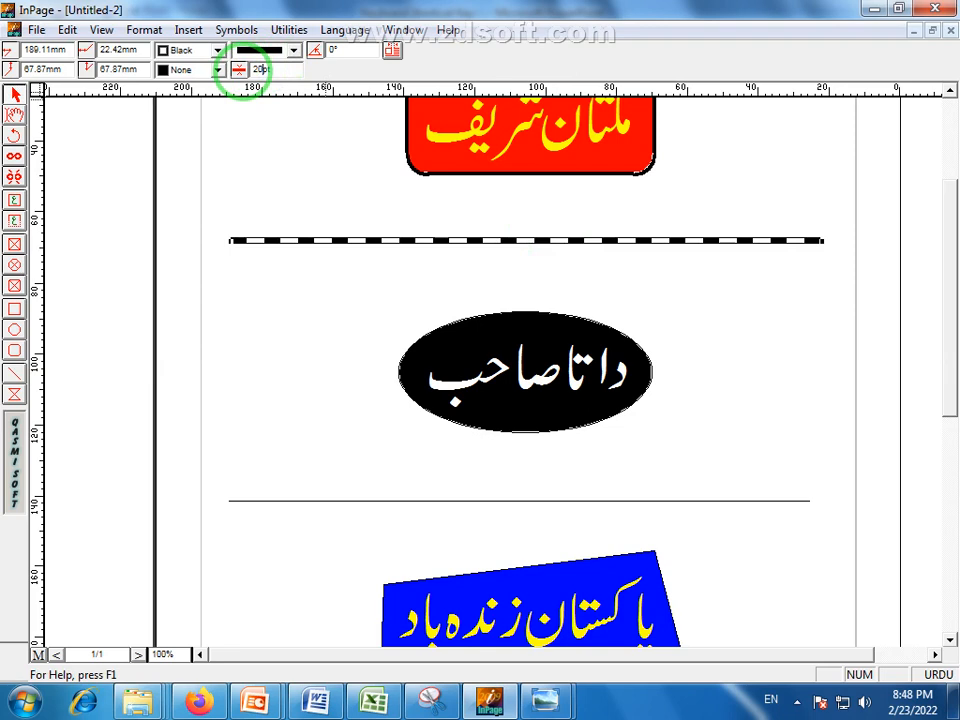
key(Return)
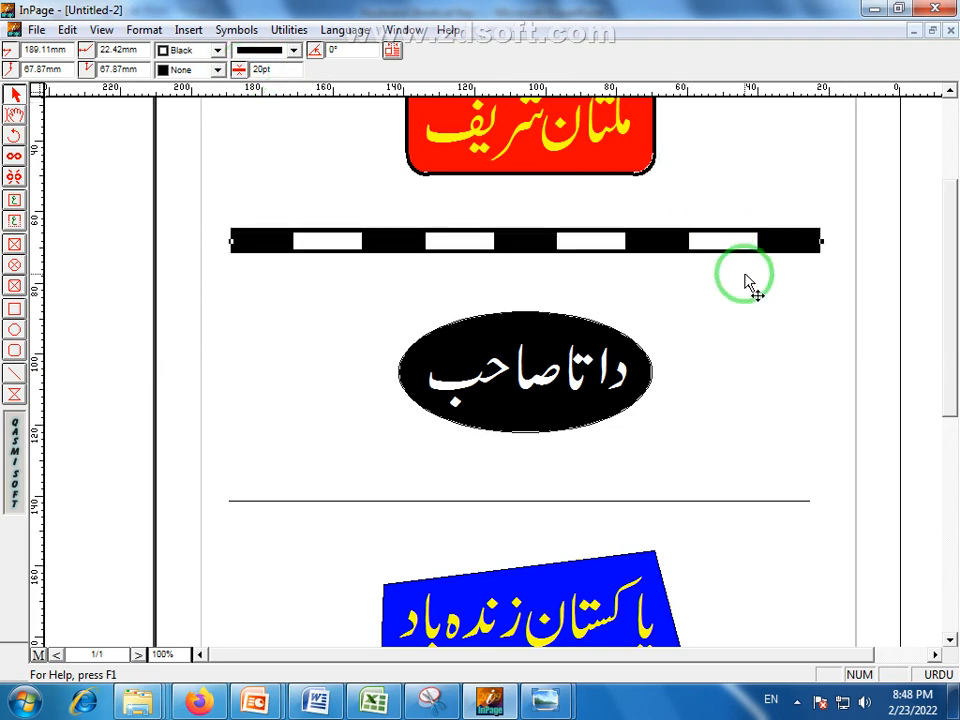
click(505, 250)
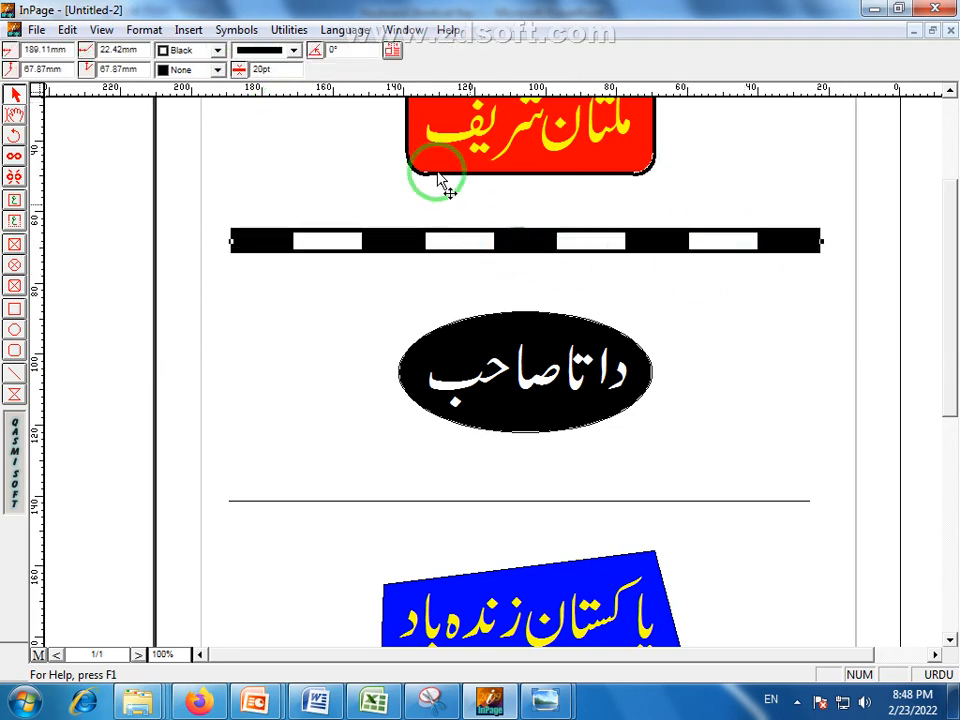
click(294, 50)
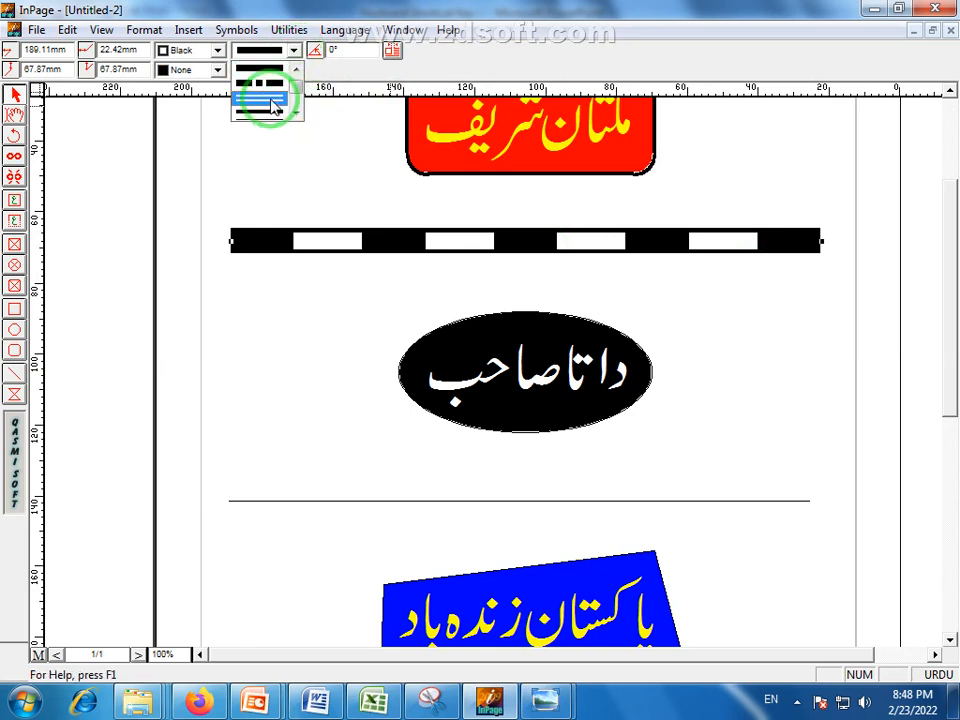
click(267, 101)
Change the upper line's pattern to the repeated upward chevrons with dots and set its width to 30 pt.
click(295, 52)
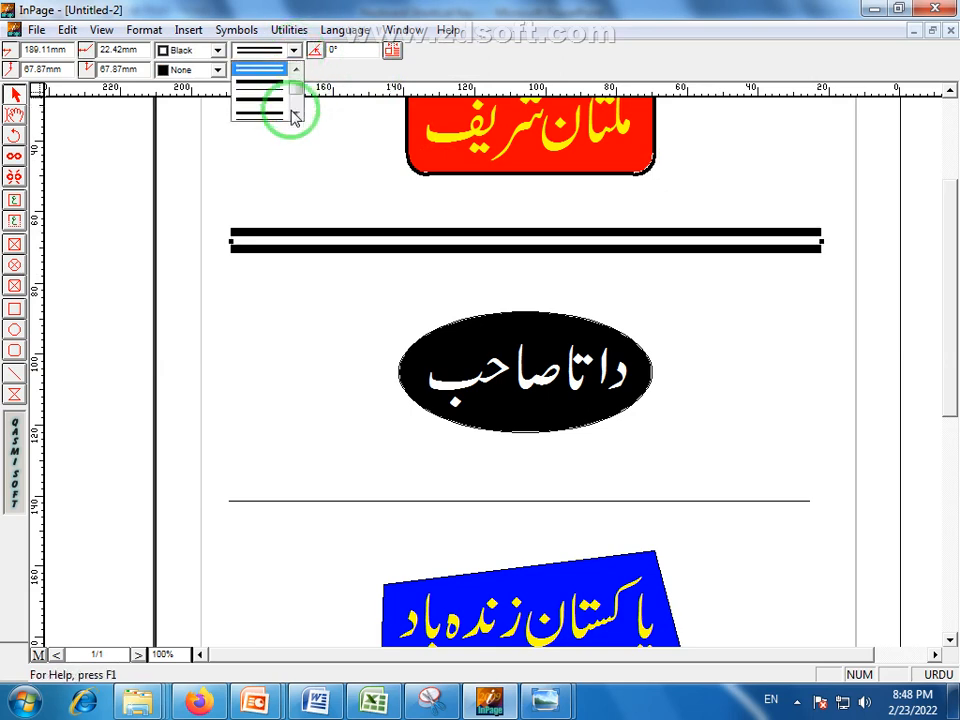
click(296, 114)
click(296, 114)
click(296, 114)
click(296, 114)
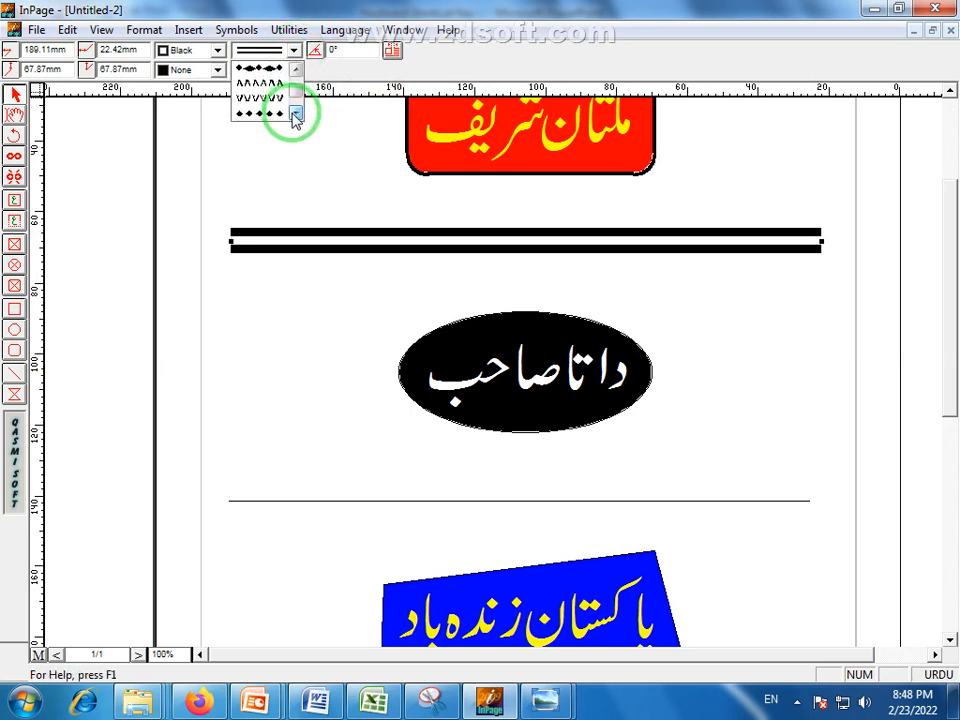
click(275, 84)
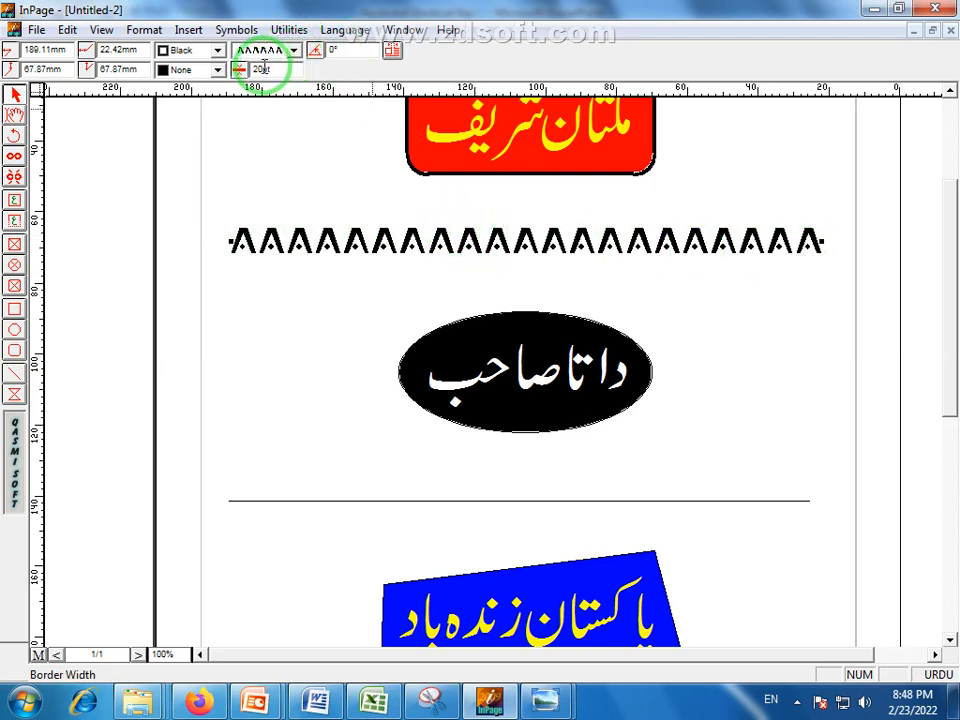
drag(263, 68, 255, 68)
text(30)
key(Return)
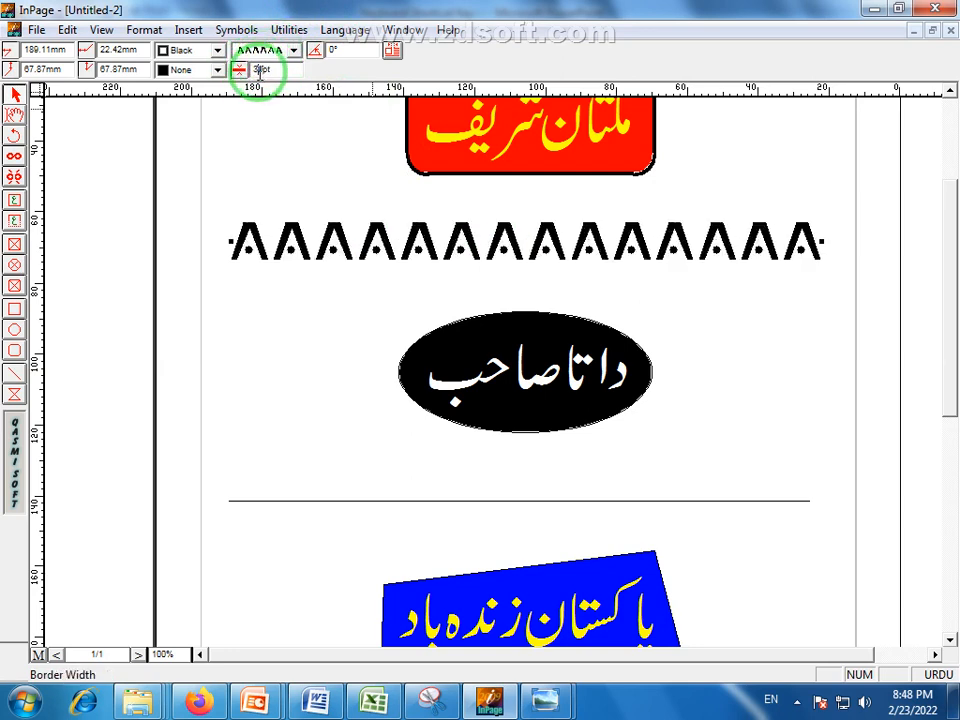
Set the chevron line's width to 50 pt and shorten it from its left end to about 96 mm.
drag(258, 70, 243, 78)
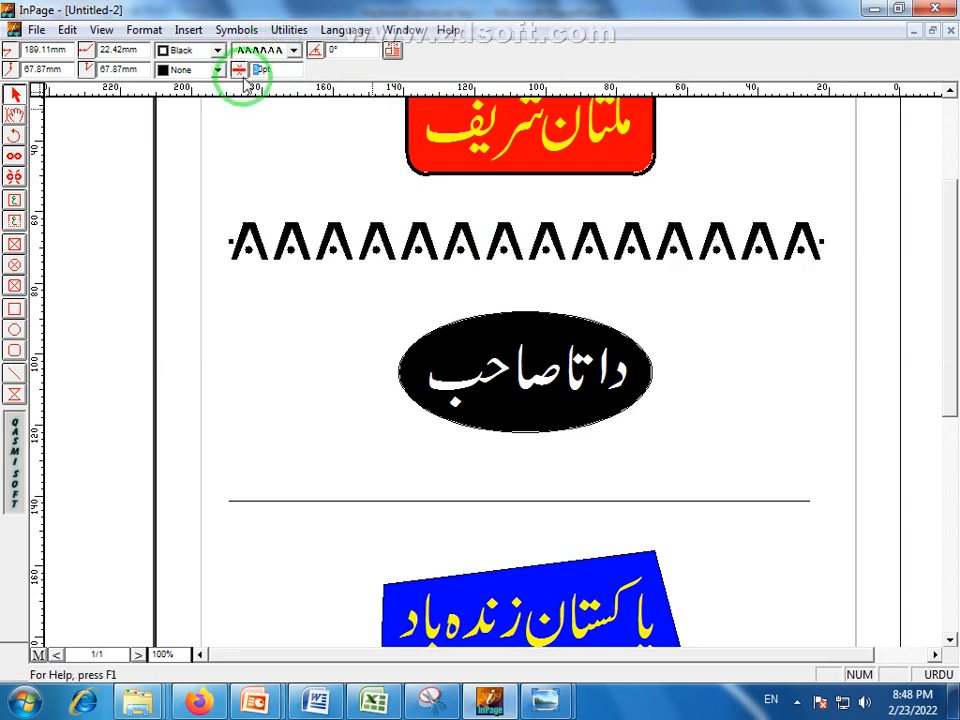
text(5)
key(Return)
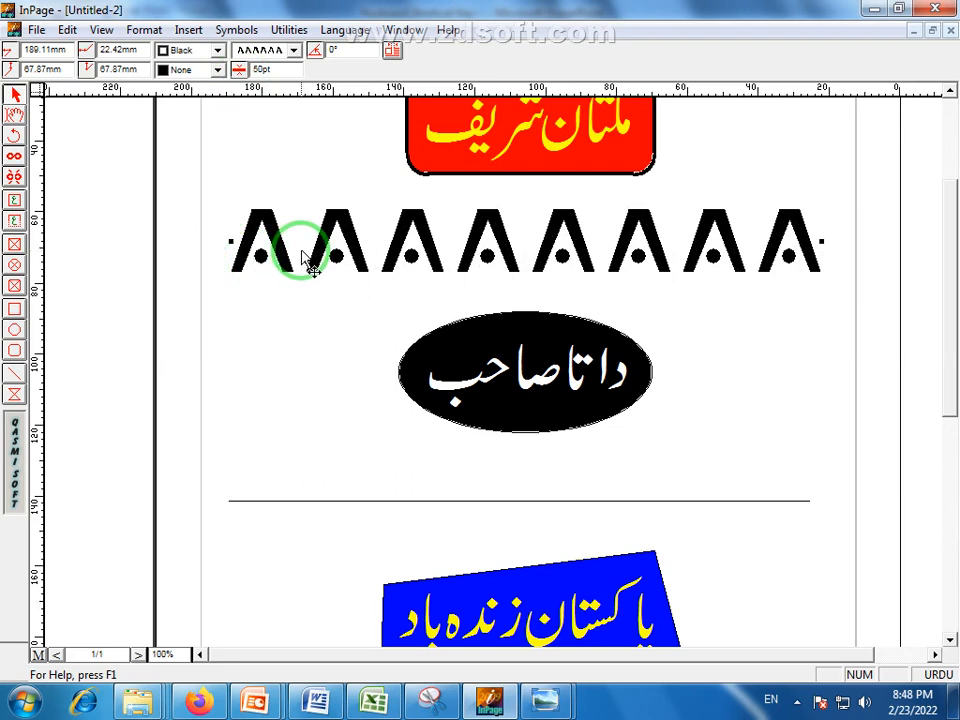
drag(228, 240, 480, 240)
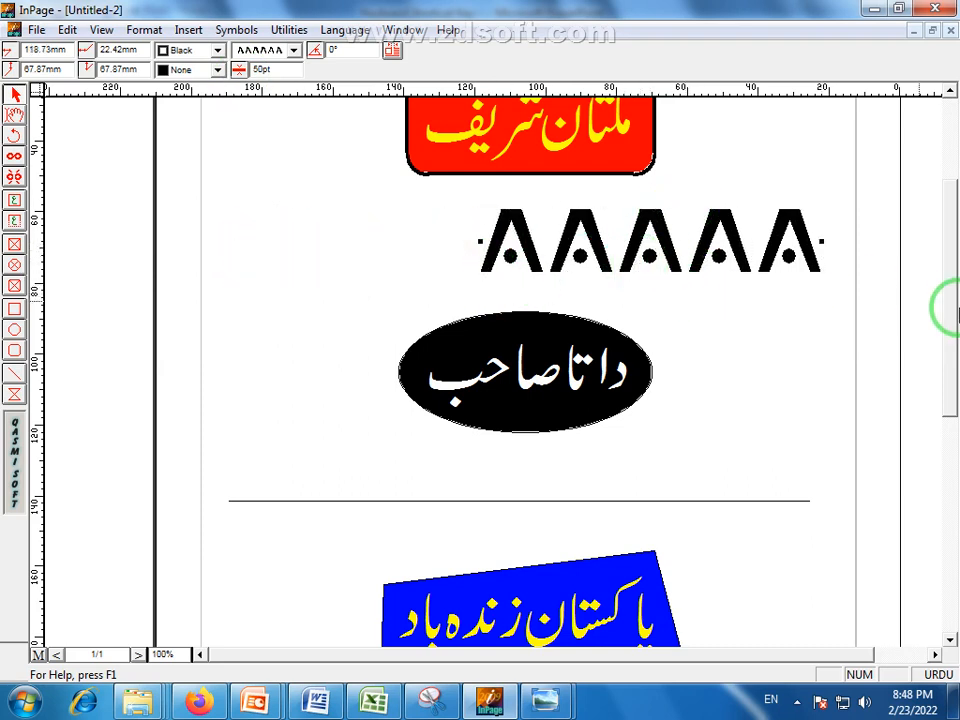
Move the chevron line about 7 mm to the right and slightly upwards, keeping it above the black ellipse.
drag(951, 287, 896, 261)
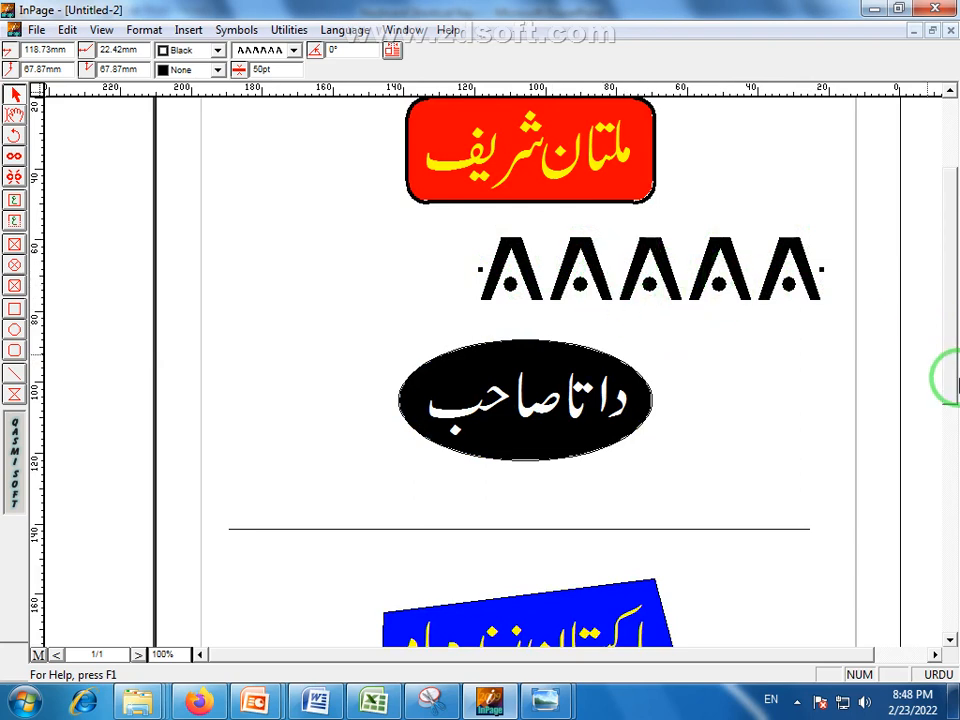
scroll(943, 375, down, 1)
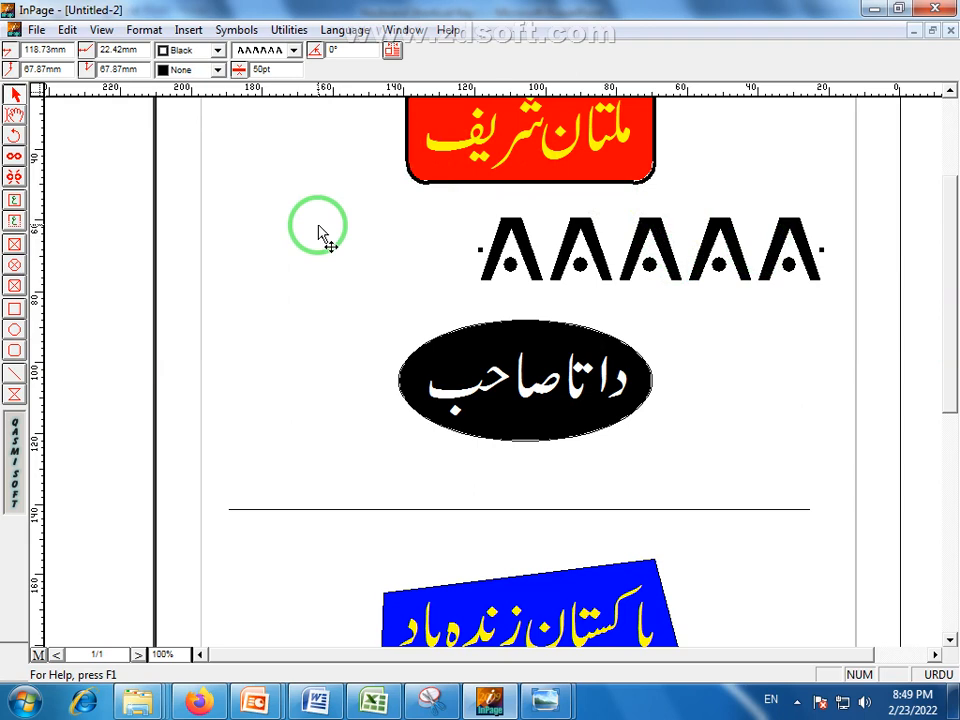
scroll(943, 364, down, 1)
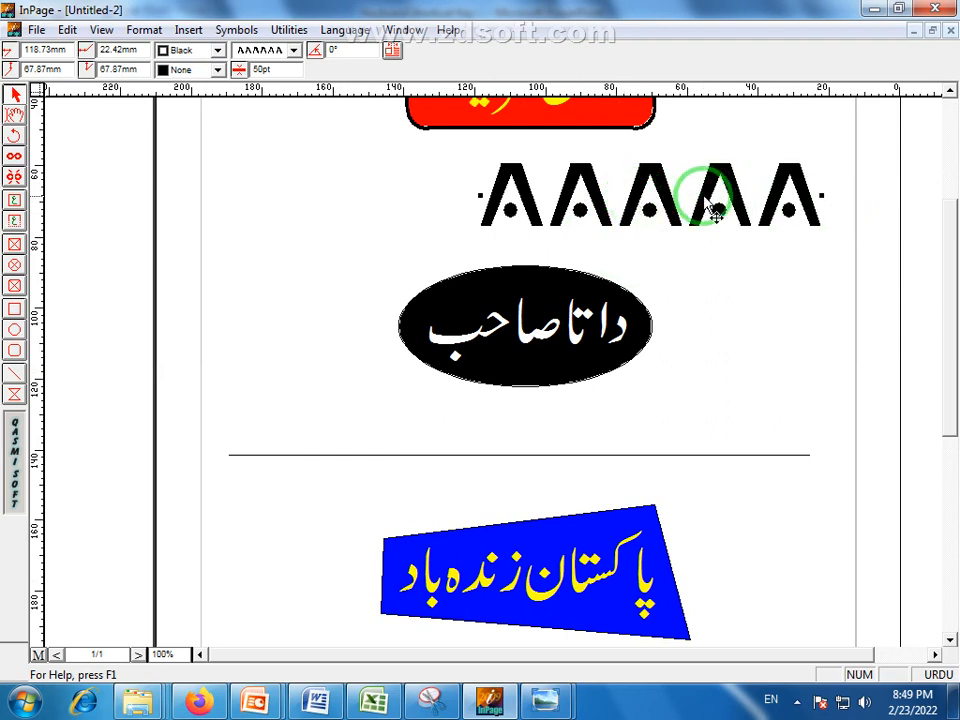
drag(700, 198, 676, 198)
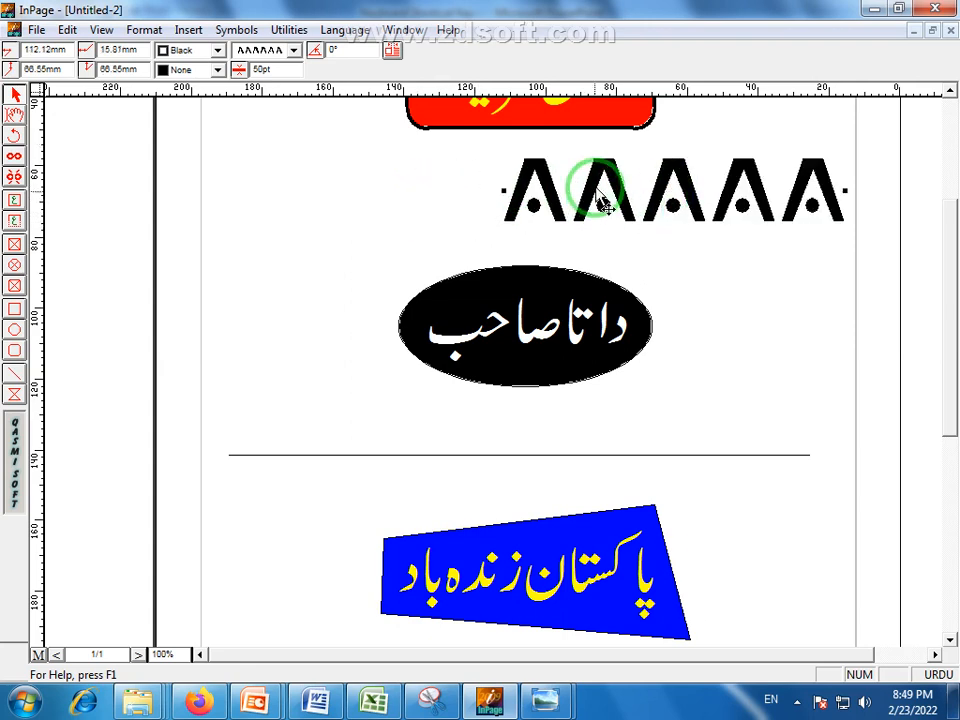
Copy the 50 pt chevron line and place the pasted copy beneath the blue four-sided shape, at a vertical position of about 235 mm.
right_click(664, 190)
click(702, 266)
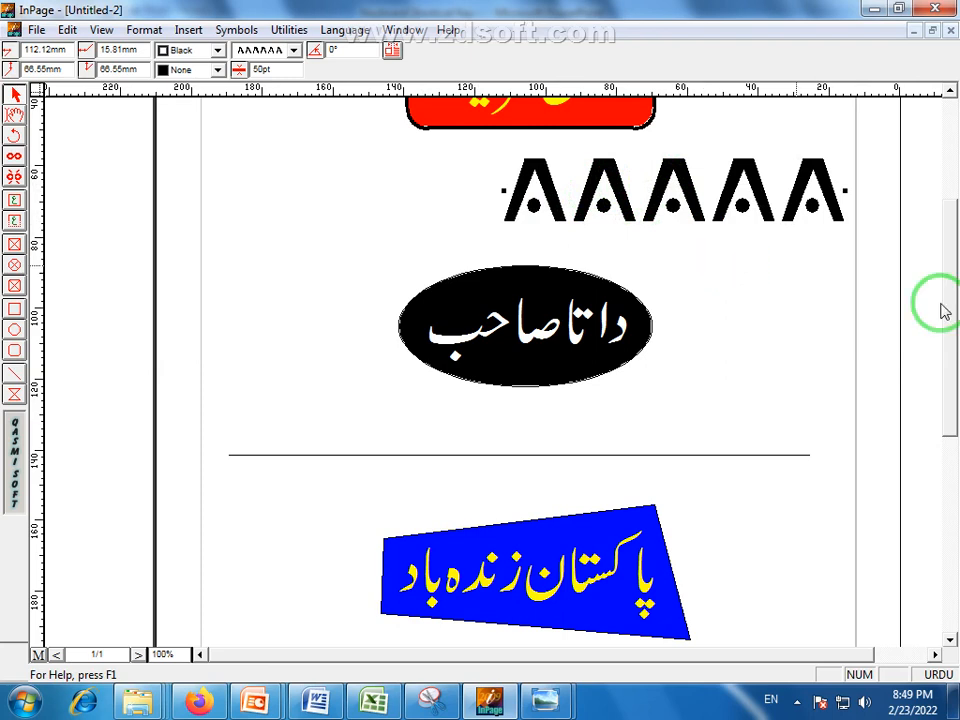
drag(943, 306, 954, 480)
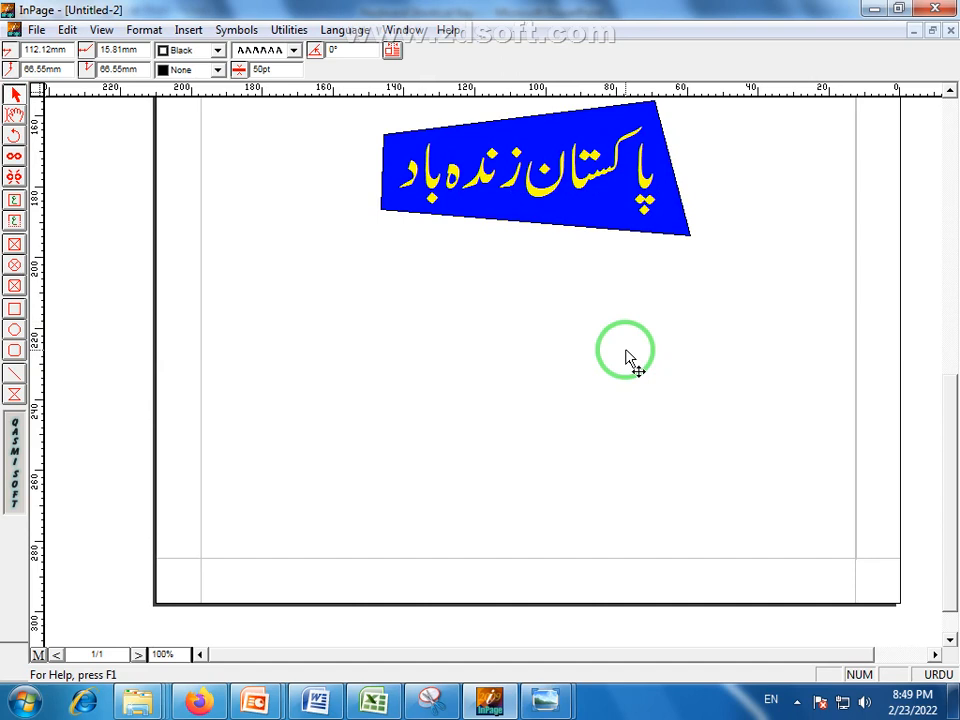
right_click(424, 318)
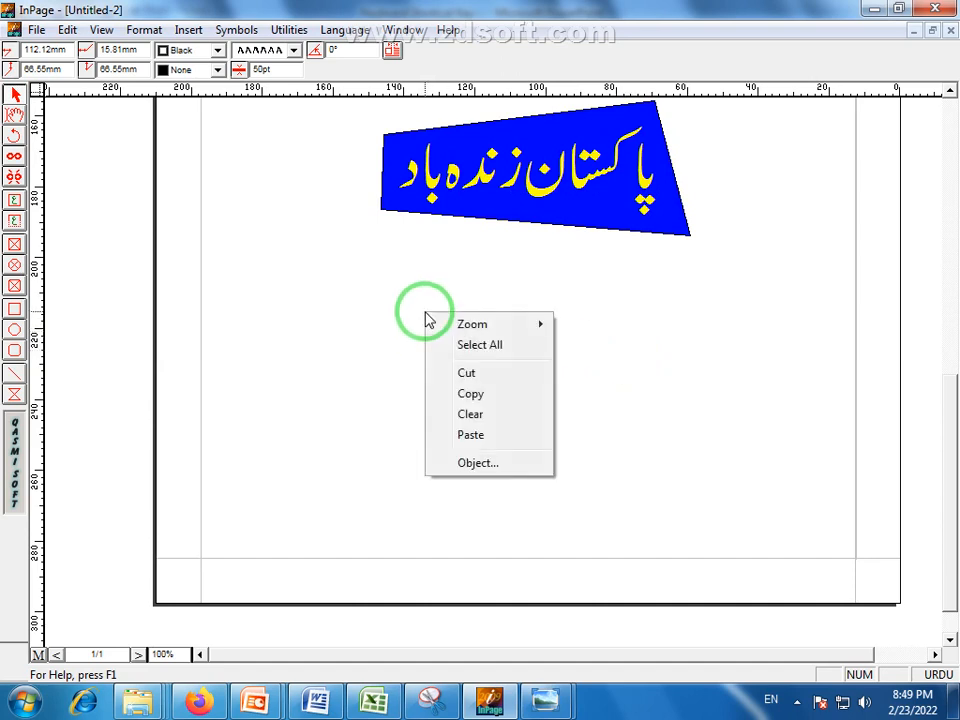
click(469, 435)
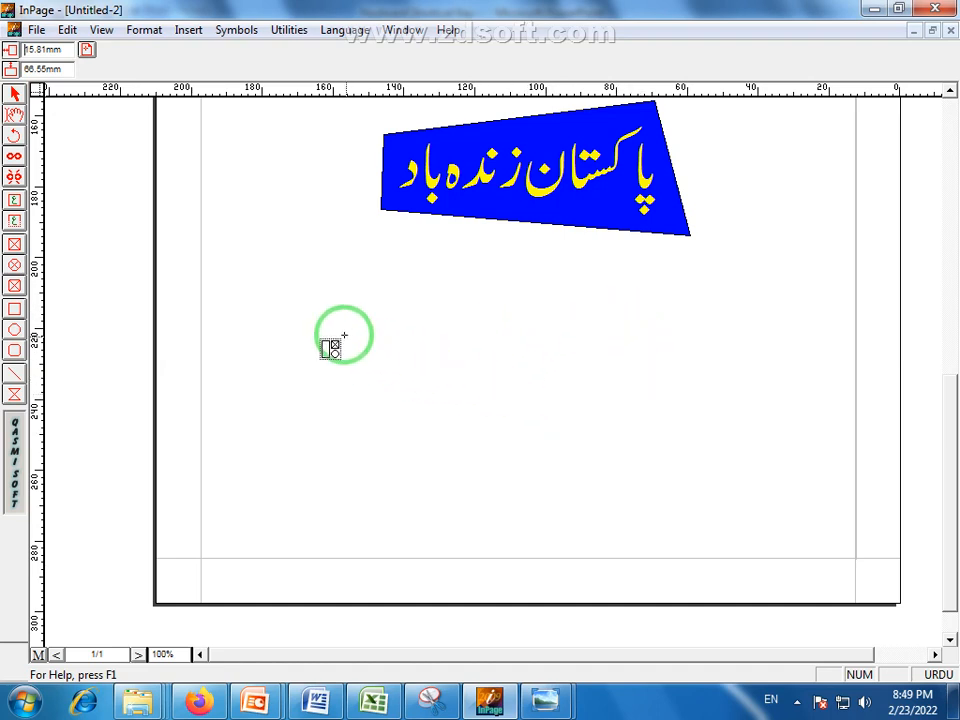
click(384, 345)
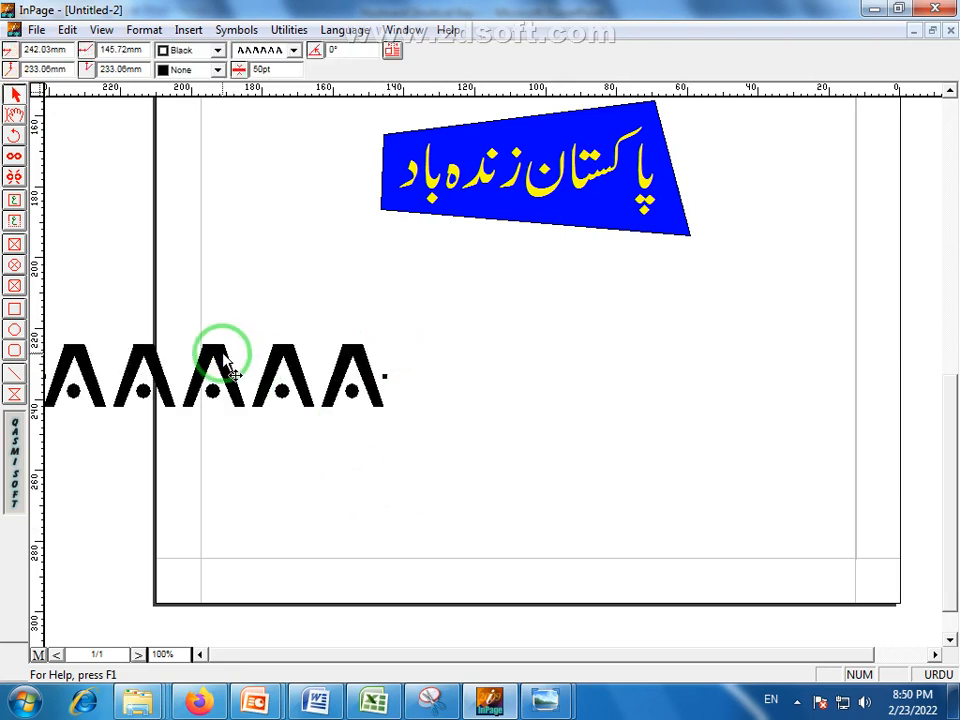
drag(230, 372, 545, 377)
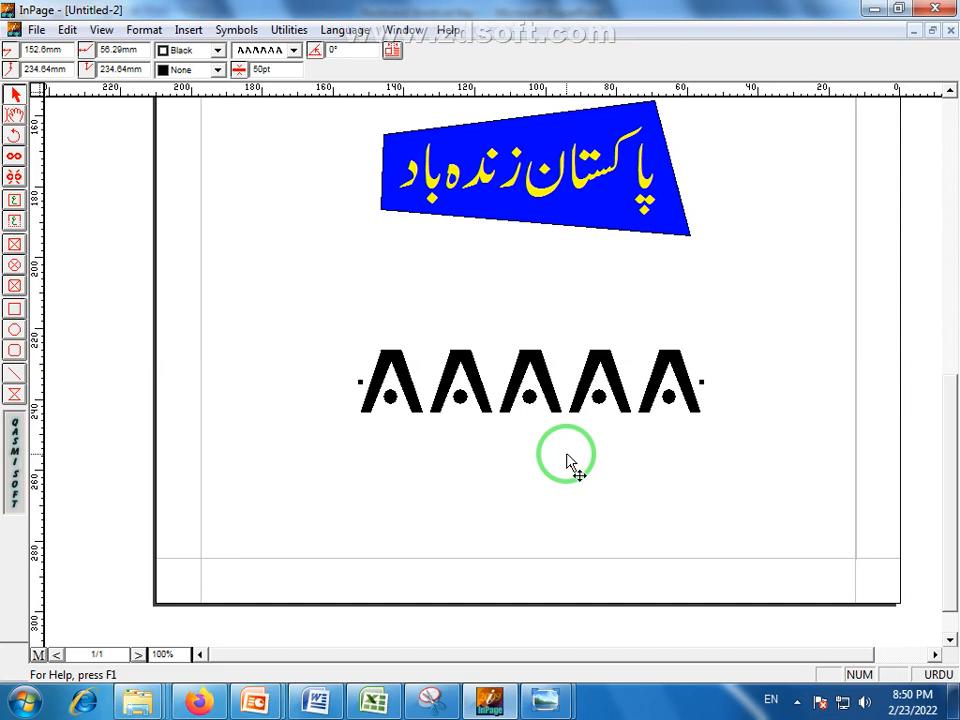
click(613, 484)
drag(949, 514, 943, 368)
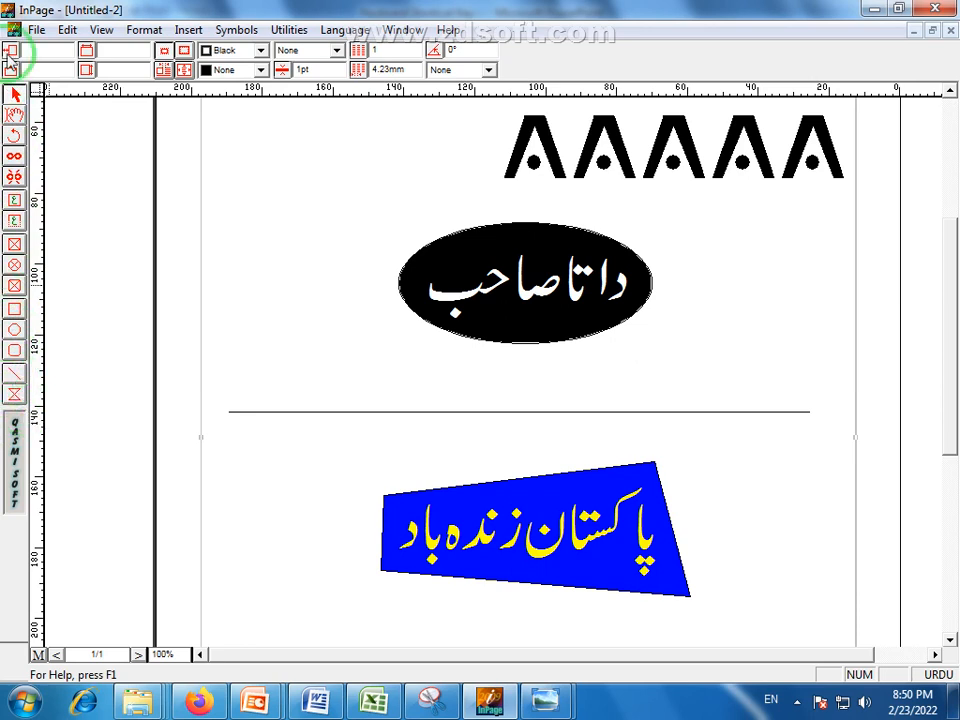
click(37, 31)
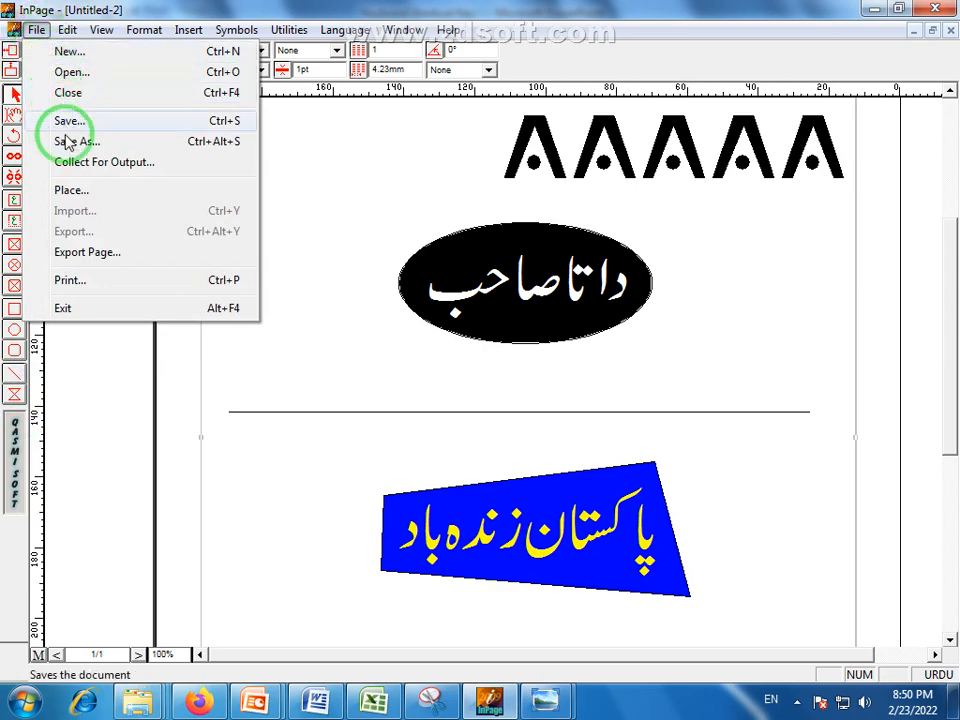
click(37, 30)
click(100, 30)
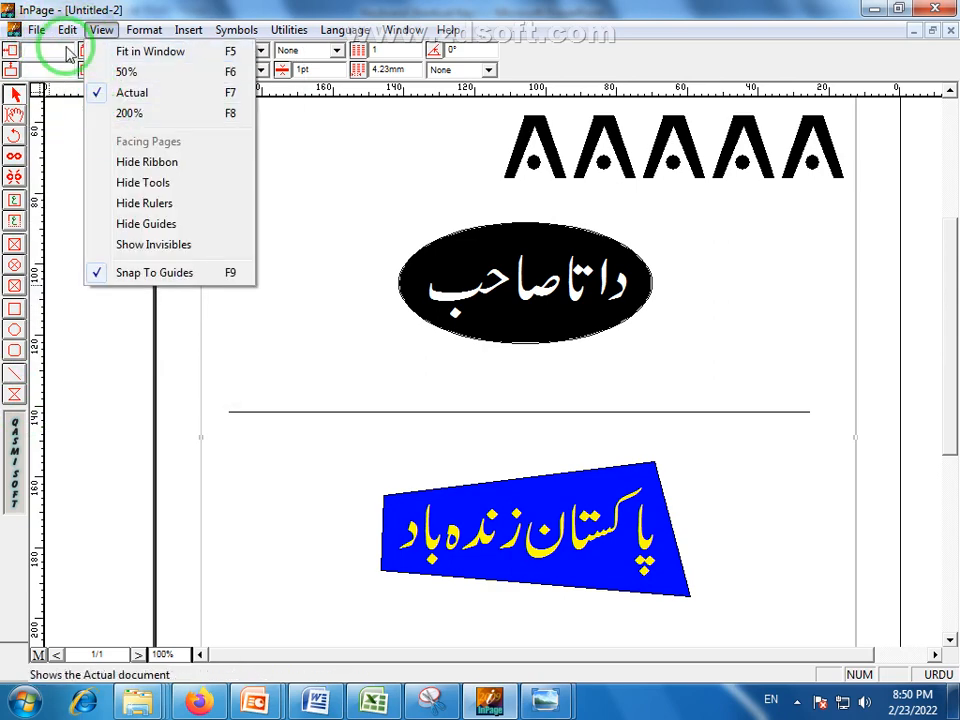
mouse_move(67, 30)
click(140, 52)
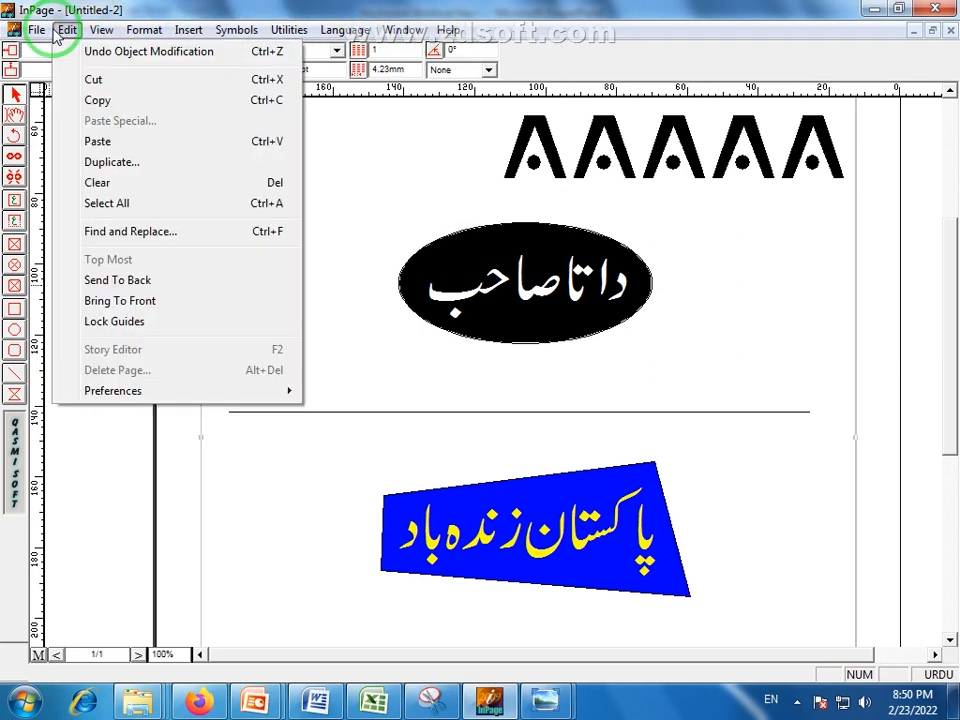
click(548, 350)
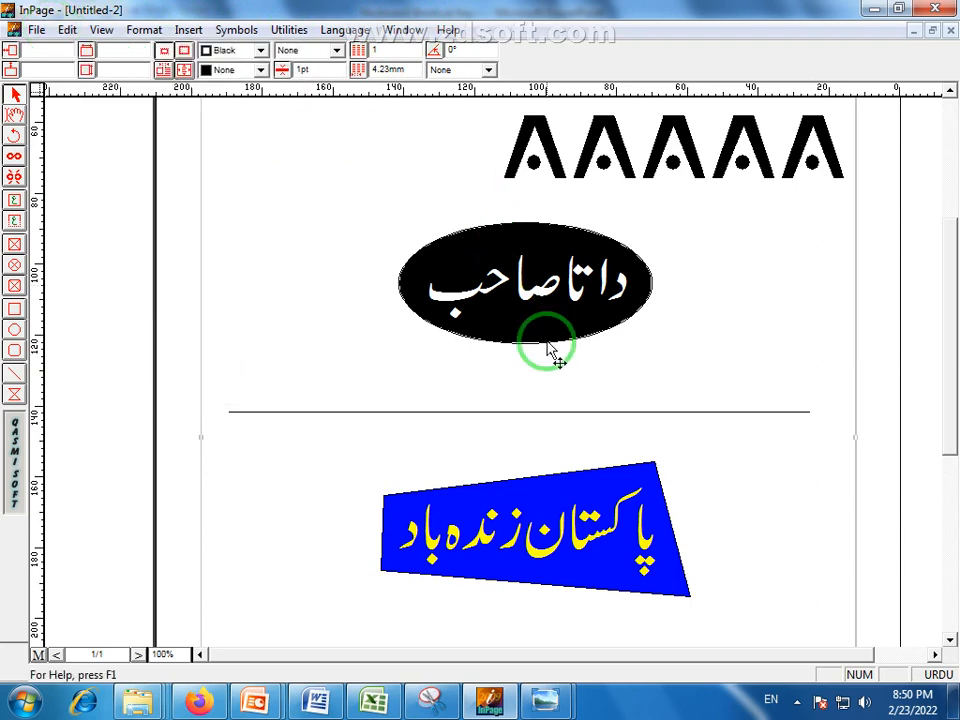